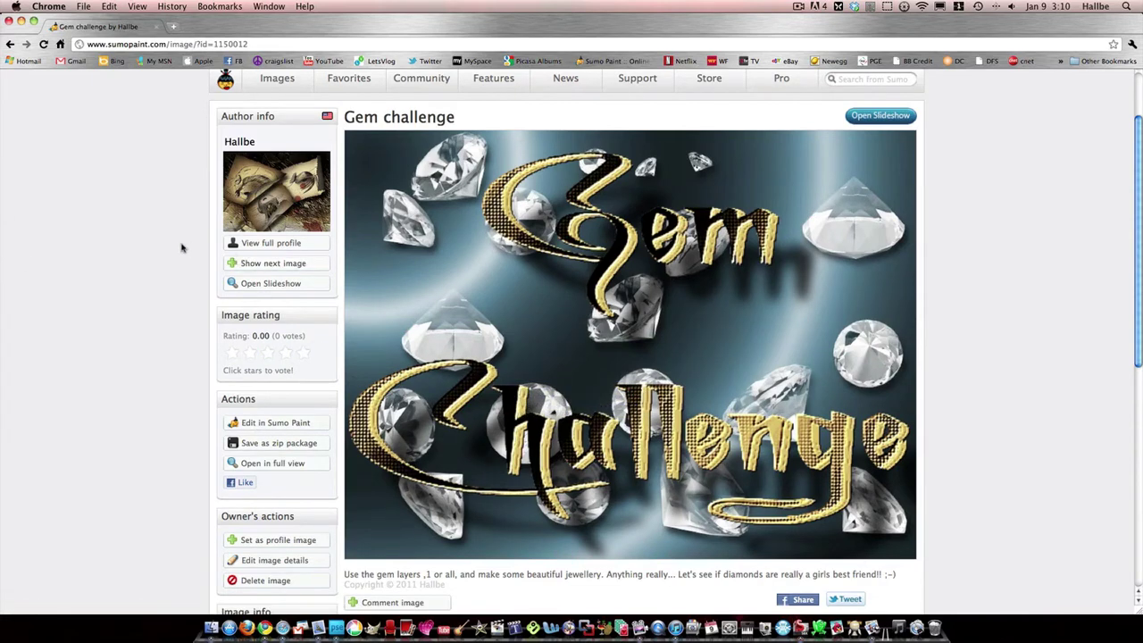
Step: Open the Gem challenge image for editing in Sumo Paint and hide the title text on Layer 7
left_click(285, 423)
mouse_move(415, 33)
left_mouse_down()
mouse_move(431, 50)
mouse_move(448, 2)
left_mouse_up()
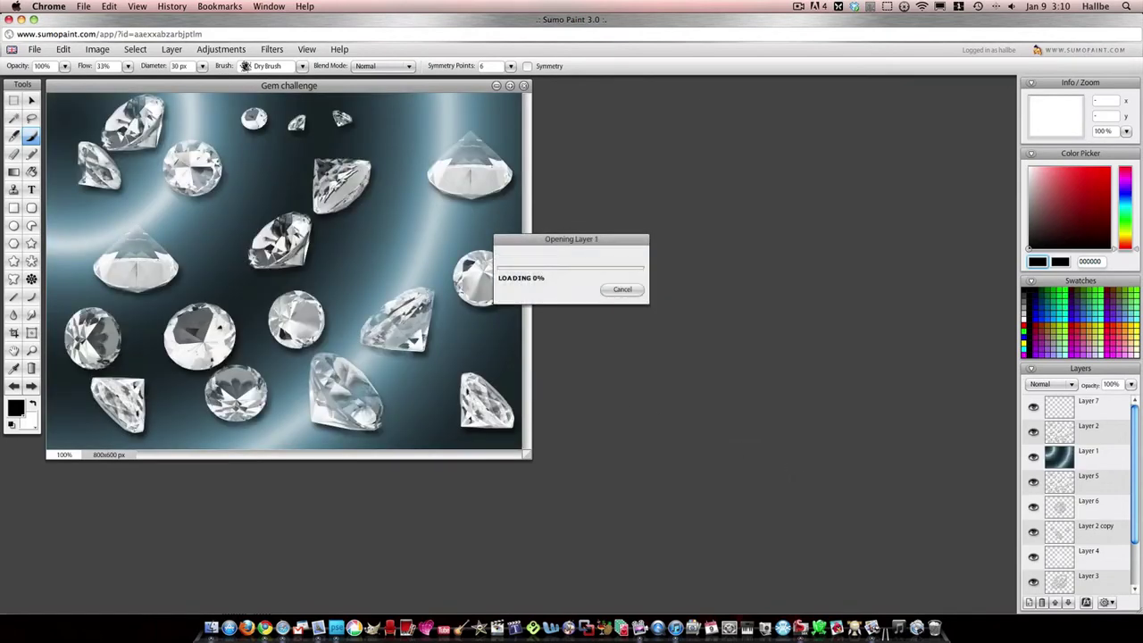
left_click(1033, 408)
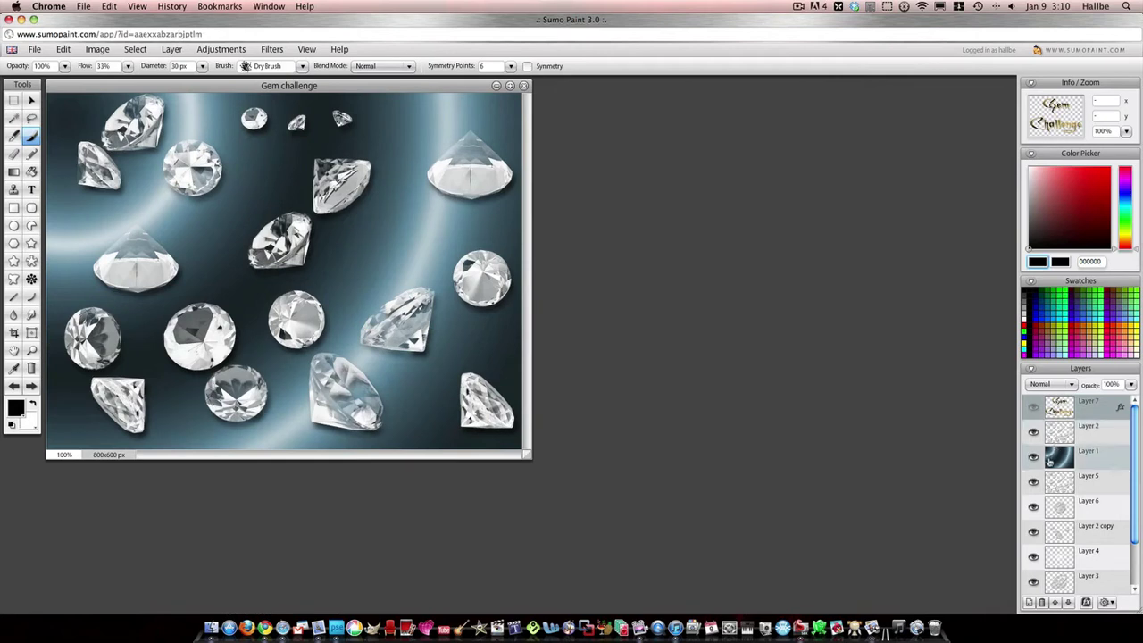
Step: Reorder the layers so that Layer 6 sits above Layer 5 and Layer 1 sits directly below Layer 5
left_click_drag(1058, 500, 1058, 446)
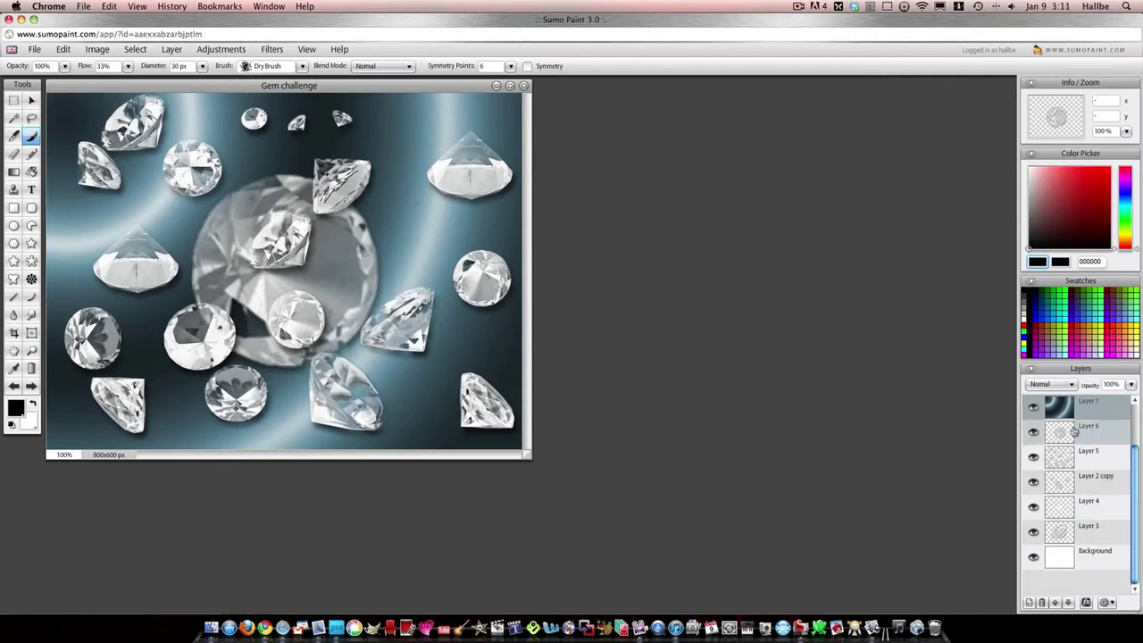
scroll(1123, 425, "up", 2)
scroll(1087, 437, "down", 1)
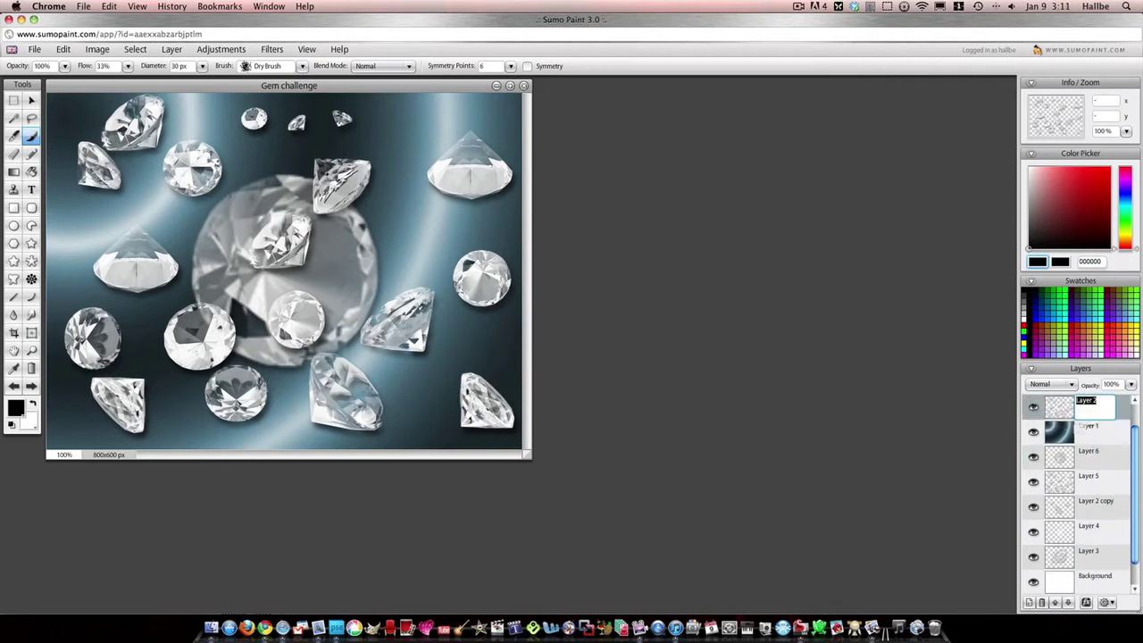
left_click_drag(1083, 442, 1079, 493)
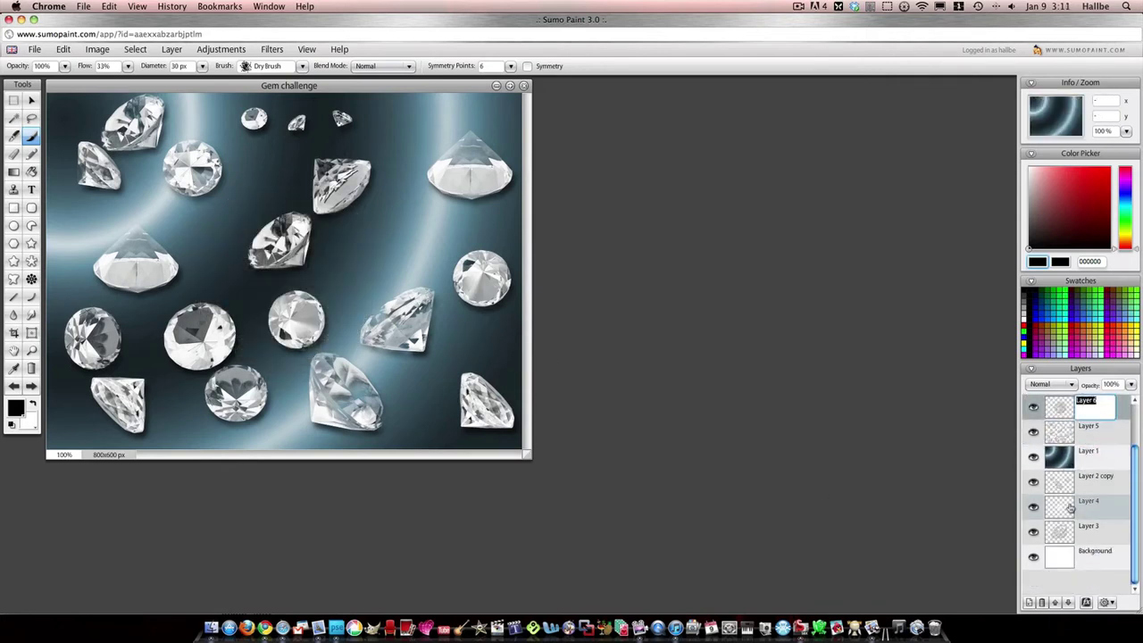
left_click(1060, 413)
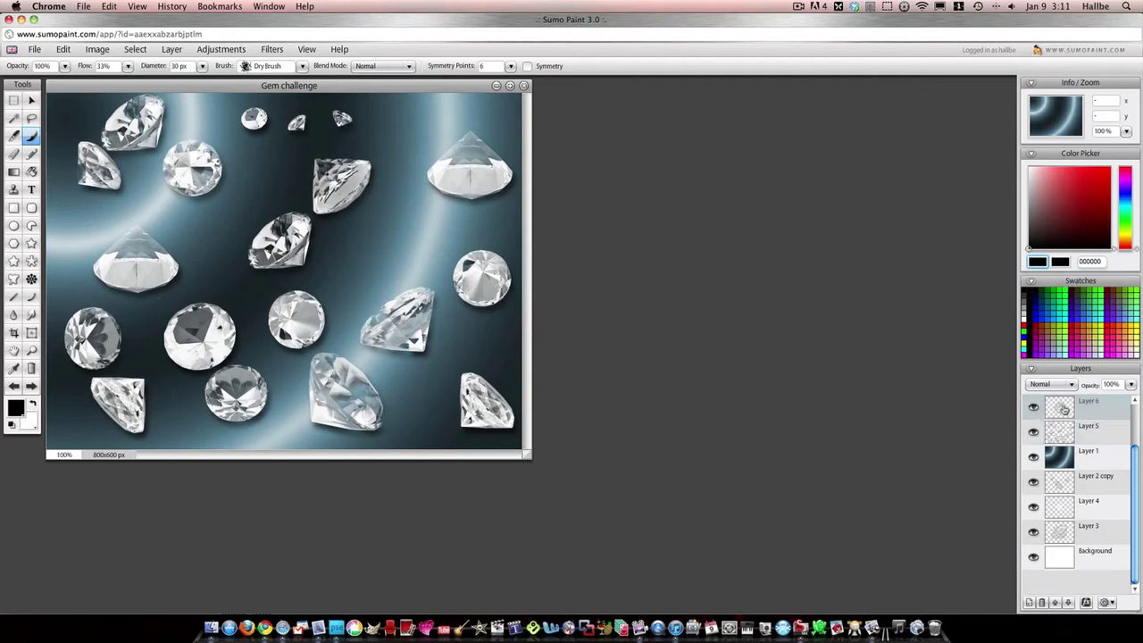
Step: Hide Layer 6 and show it again to check what it contains
left_click(1033, 408)
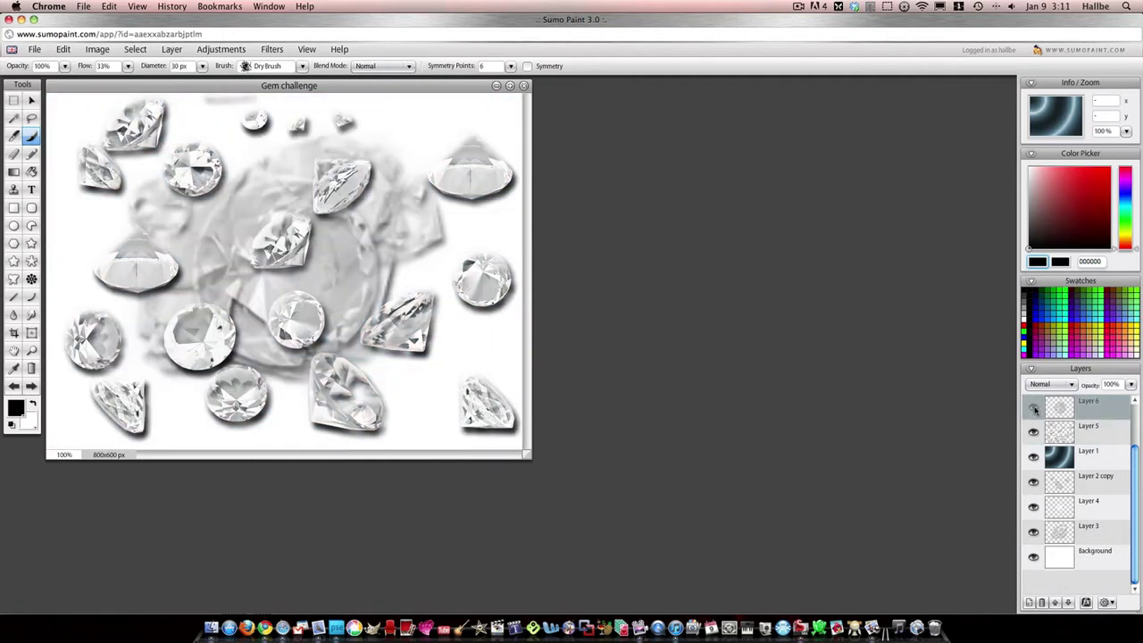
left_click(1033, 408)
scroll(1033, 408, "up", 2)
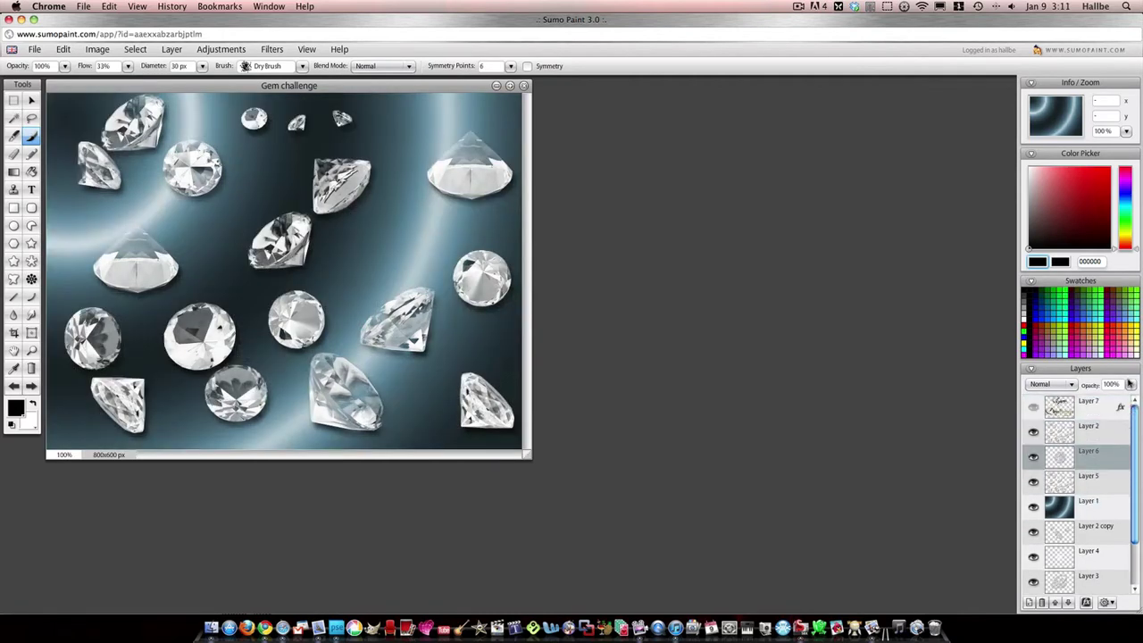
Step: Set up the eraser with 100% flow, a 256 px diameter and the Circle brush
left_click(13, 154)
left_click(128, 66)
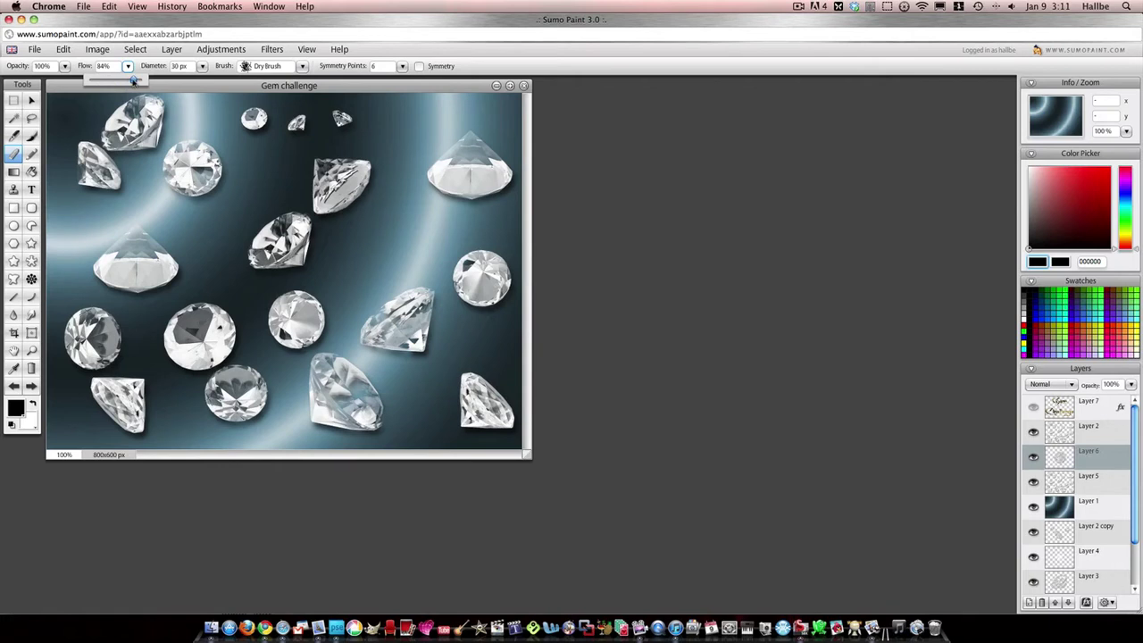
left_click(202, 66)
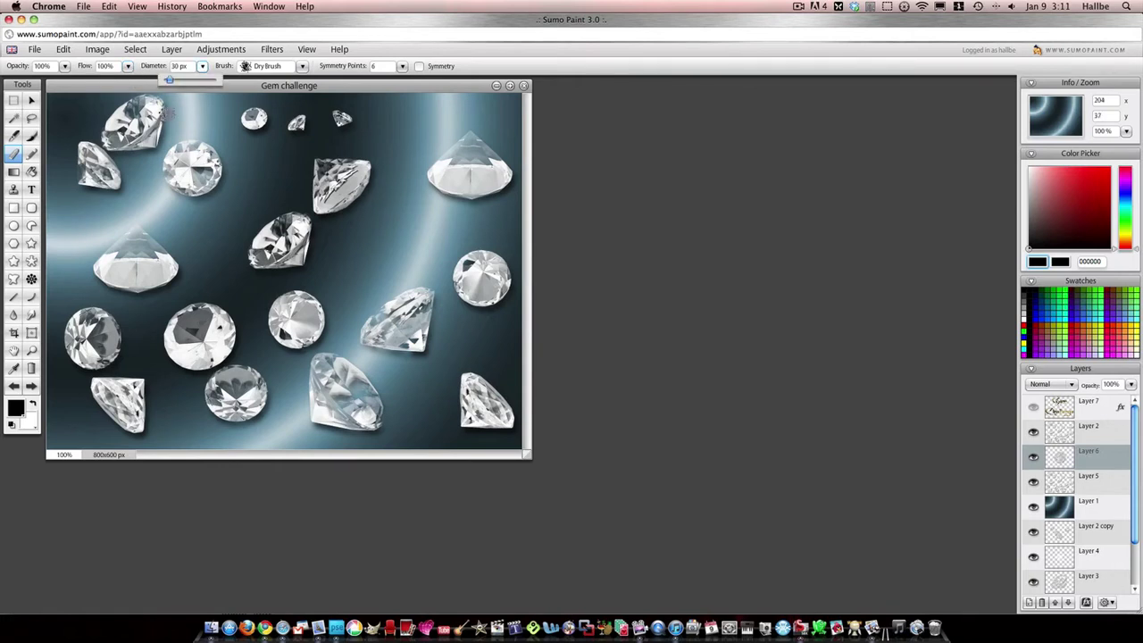
left_click_drag(170, 81, 310, 80)
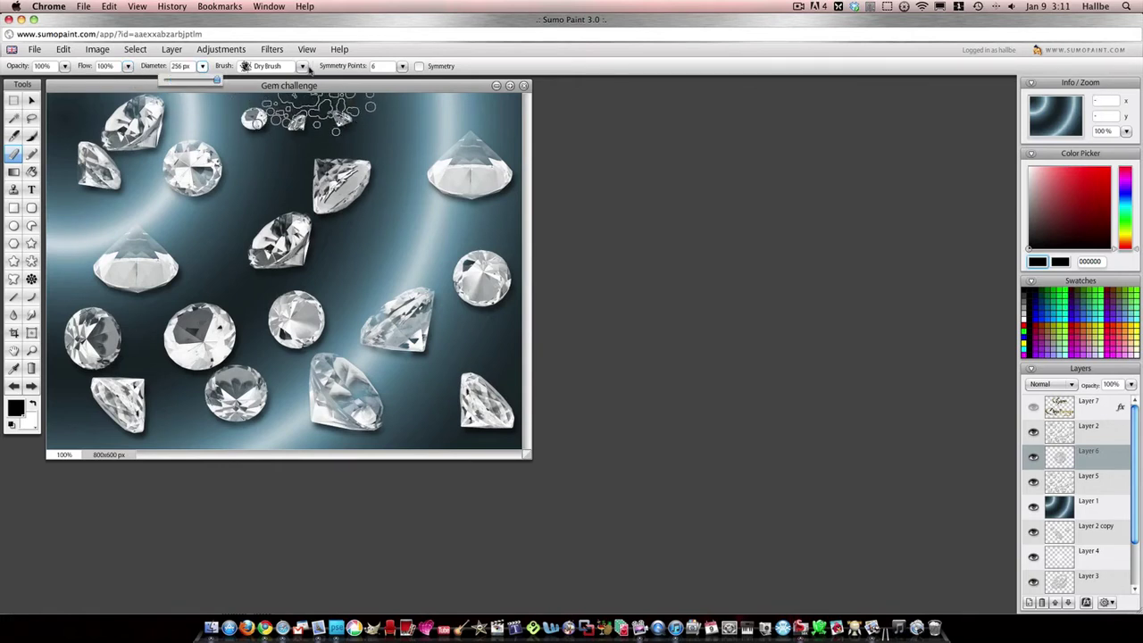
left_click(301, 67)
left_click(226, 127)
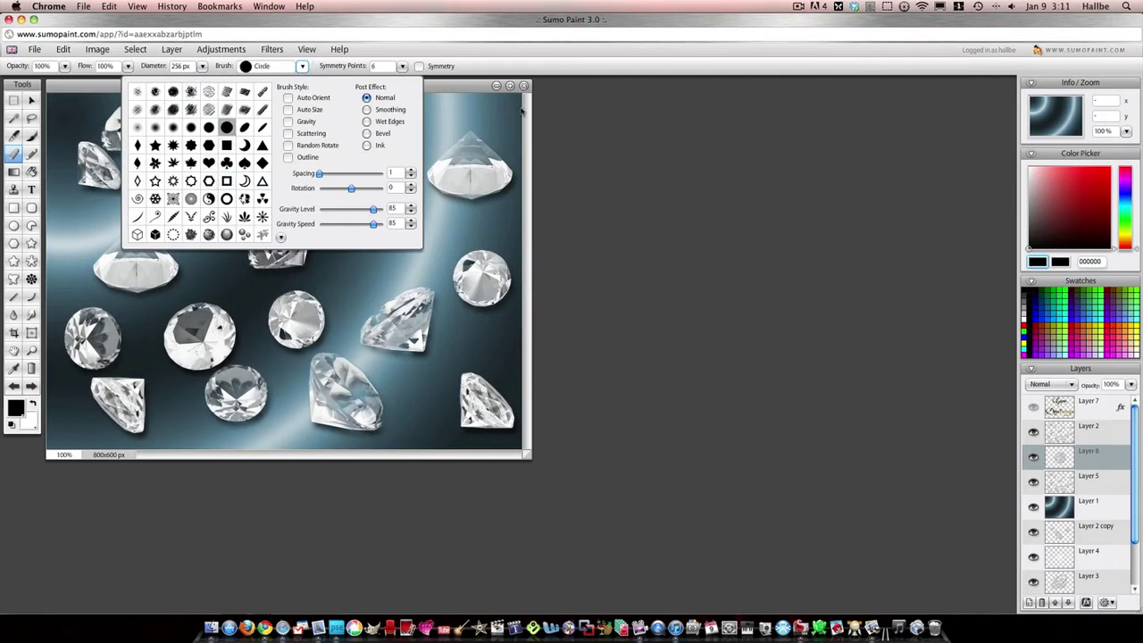
left_click(650, 351)
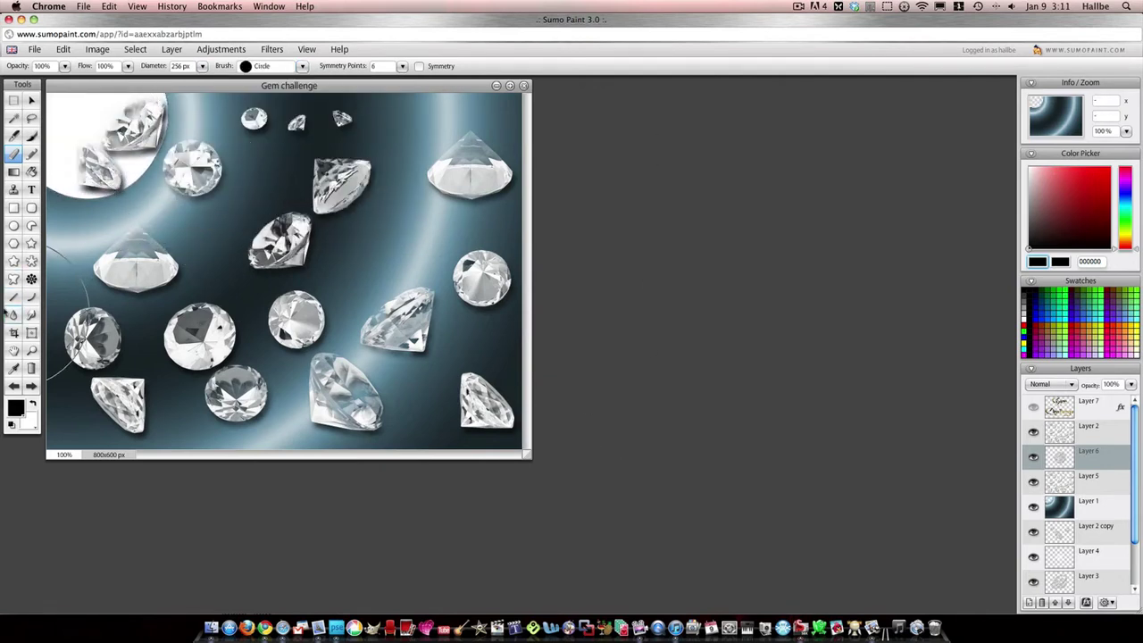
Step: Erase all gems on Layer 2 except the round one at the upper left, reducing the eraser to 91 px for its close neighbours
left_click(1064, 435)
mouse_move(482, 261)
left_mouse_down()
mouse_move(418, 417)
mouse_move(416, 351)
mouse_move(303, 361)
mouse_move(206, 397)
mouse_move(70, 388)
mouse_move(117, 287)
mouse_move(236, 304)
mouse_move(337, 259)
mouse_move(437, 192)
mouse_move(533, 167)
mouse_move(417, 268)
mouse_move(309, 510)
mouse_move(362, 373)
mouse_move(381, 203)
mouse_move(374, 112)
mouse_move(313, 96)
left_mouse_up()
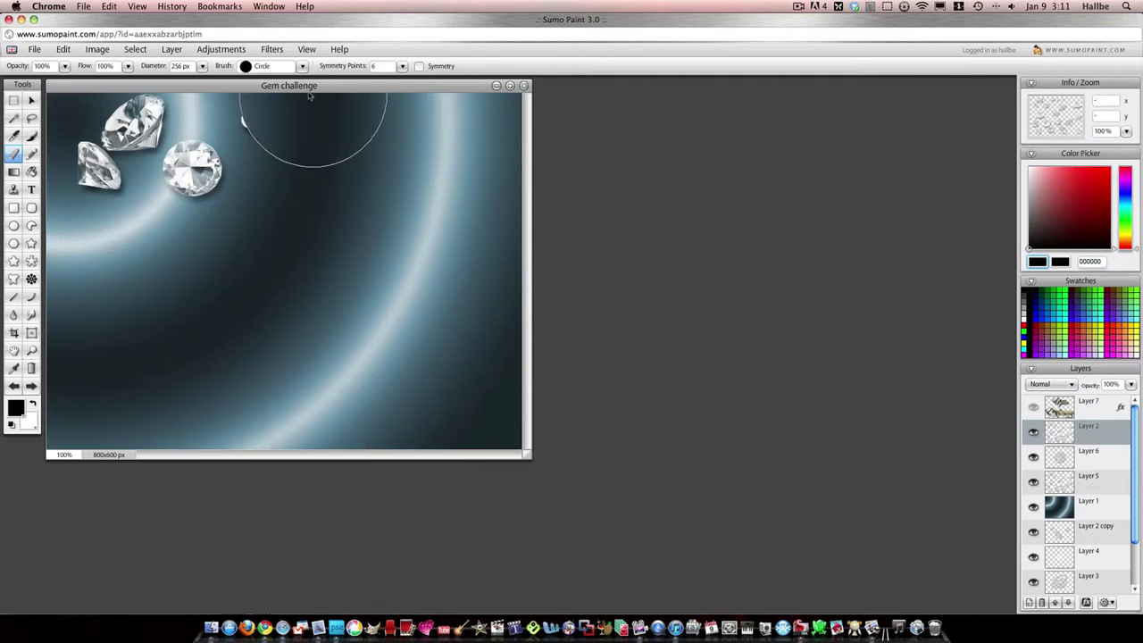
left_click(202, 66)
left_click_drag(183, 81, 170, 80)
mouse_move(136, 102)
left_mouse_down()
mouse_move(143, 116)
mouse_move(92, 130)
mouse_move(86, 198)
left_mouse_up()
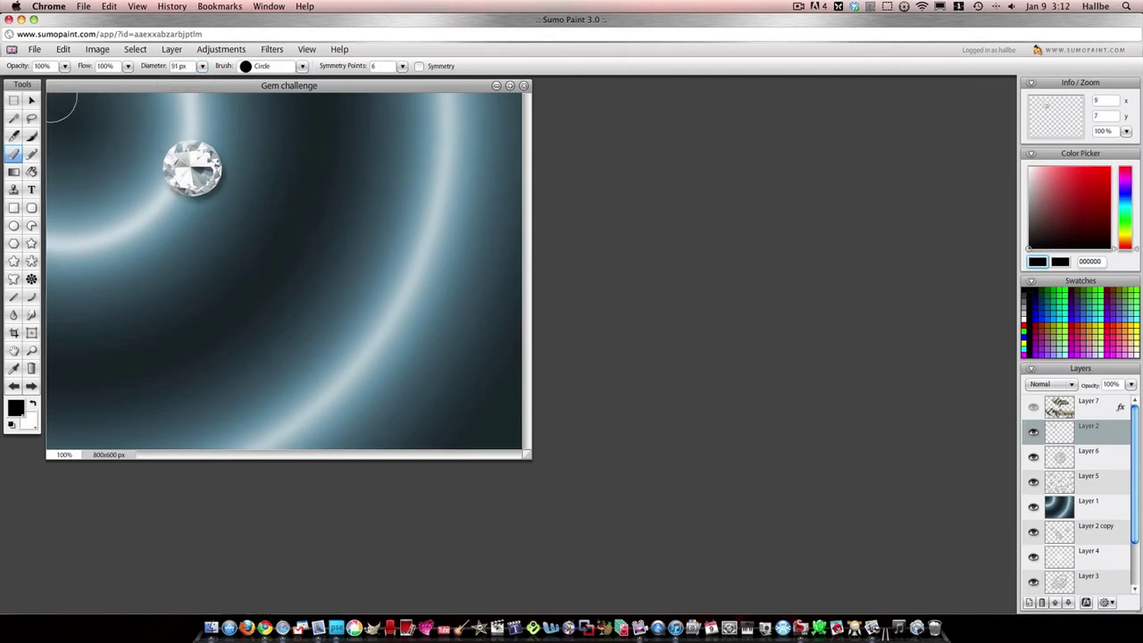
Step: Move the remaining round gem to near the middle of the canvas and narrow it slightly with Free Transform
left_click(34, 101)
right_click(183, 165)
left_click(219, 173)
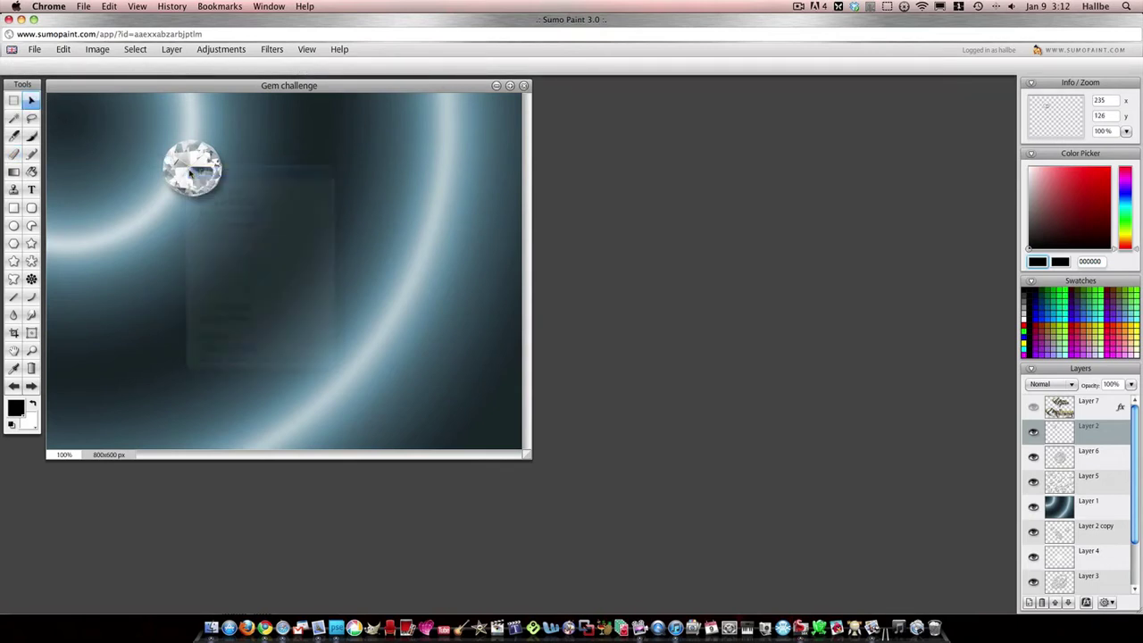
left_click_drag(202, 180, 289, 266)
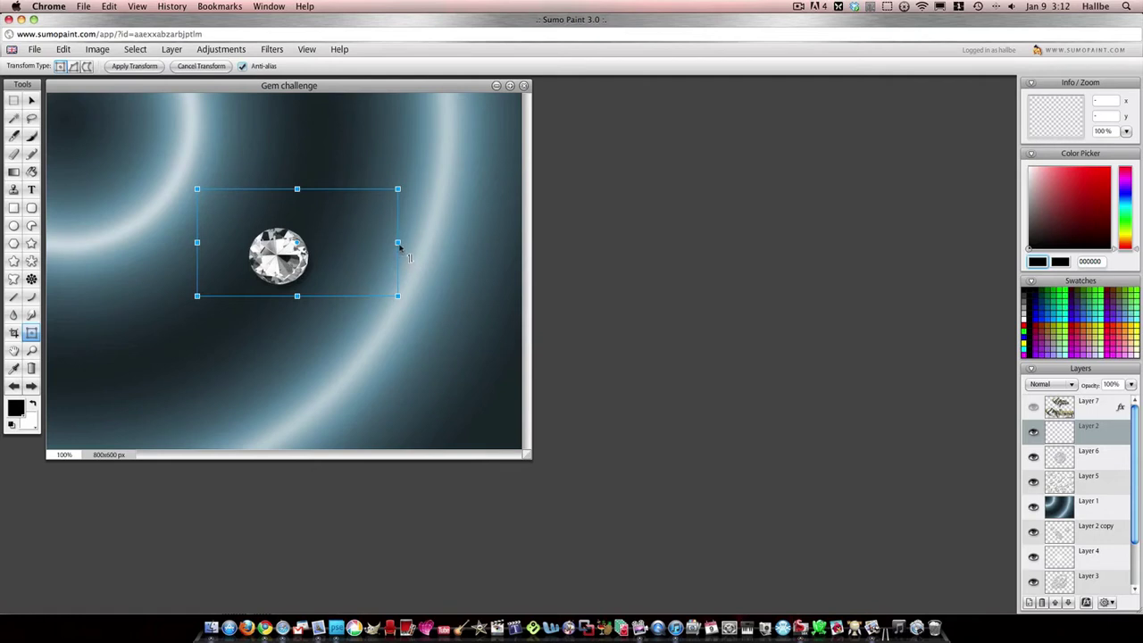
left_click_drag(397, 245, 389, 245)
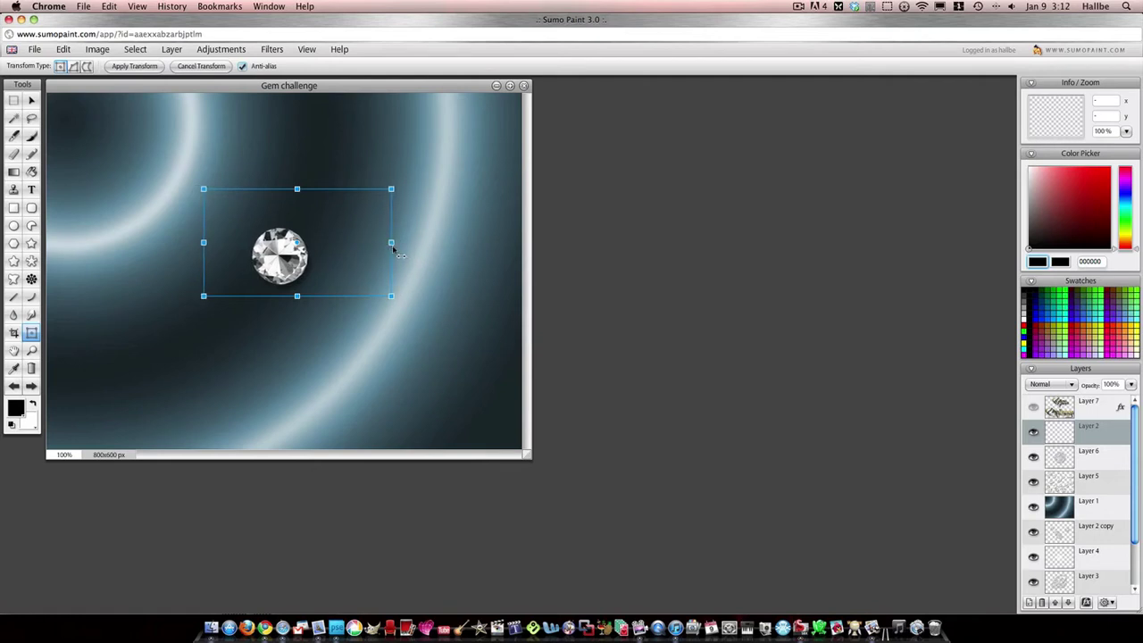
Step: Add a new layer and choose the Torus brush from the 3d Brushes set
left_click(1039, 438)
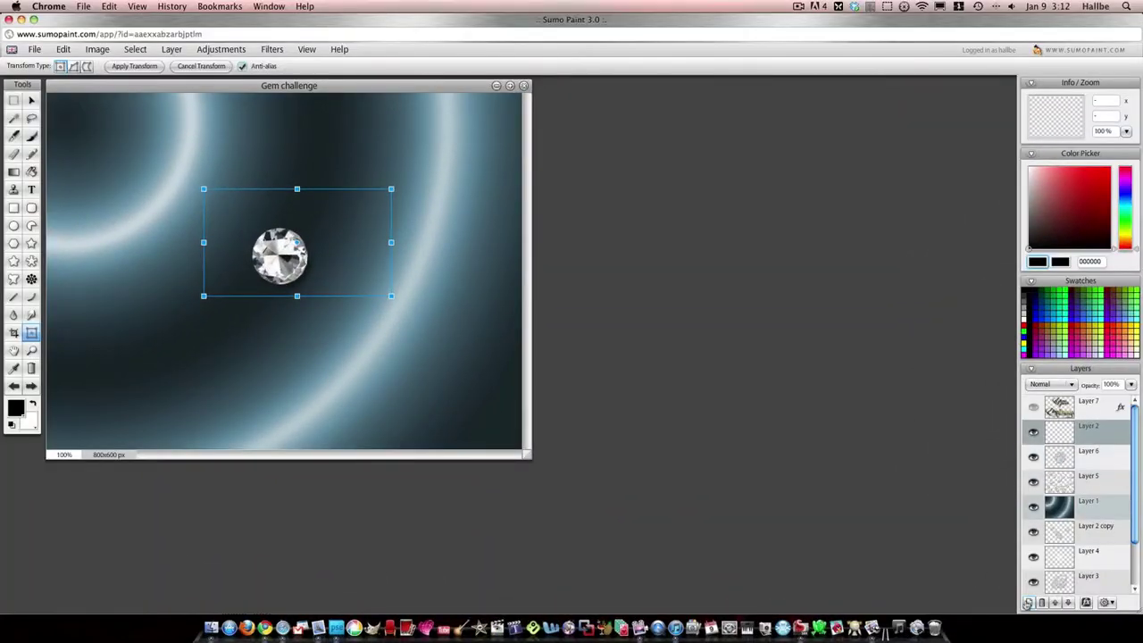
left_click(1027, 603)
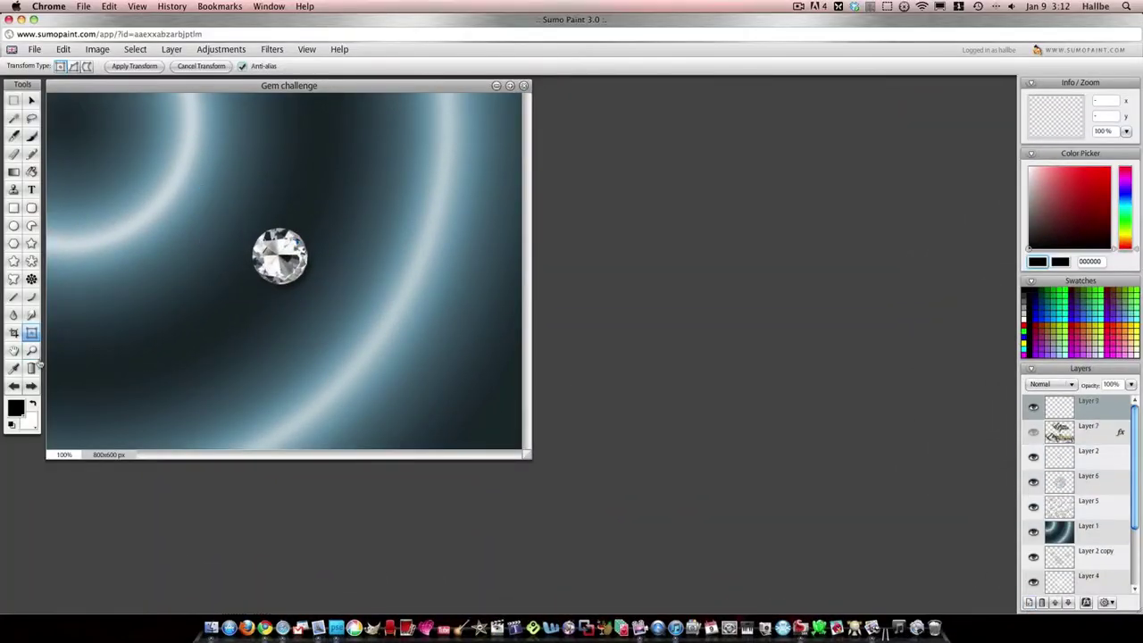
left_click(31, 136)
left_click(302, 66)
left_click(280, 237)
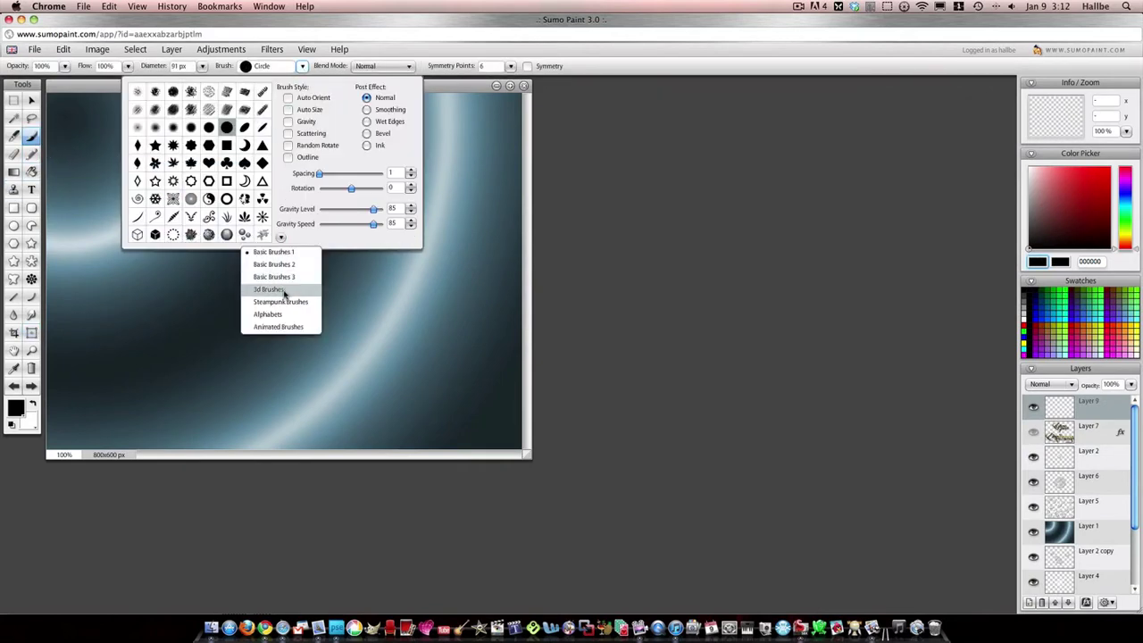
left_click(269, 290)
left_click(208, 91)
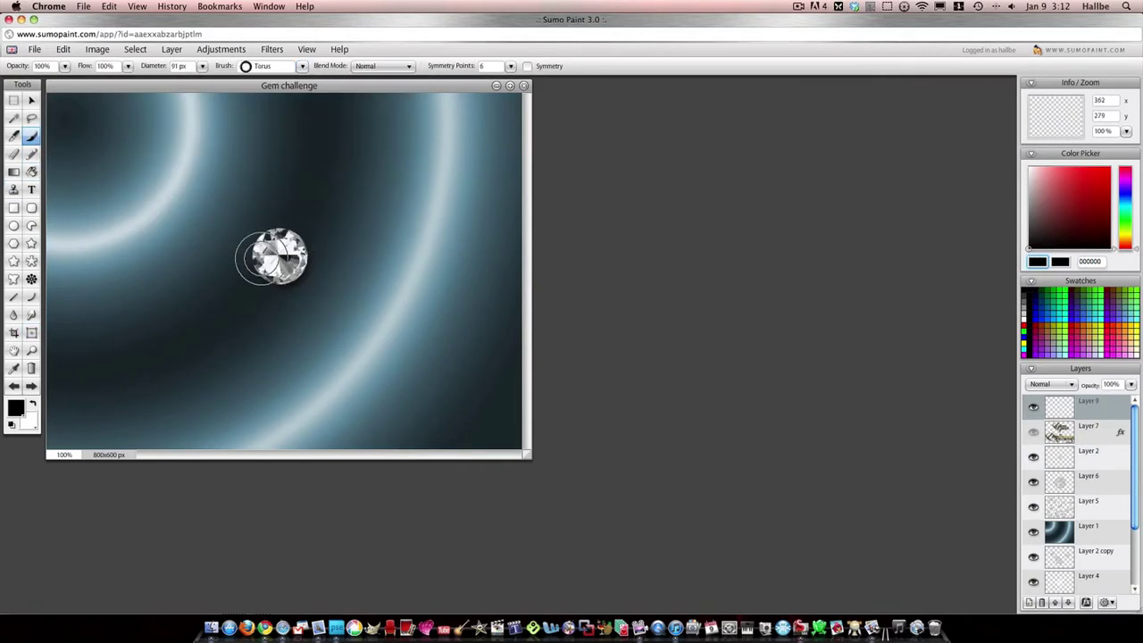
Step: Stamp a black 123 px torus around the gem and move its layer below the gem's Layer 2
left_click(202, 67)
left_click_drag(190, 82, 196, 83)
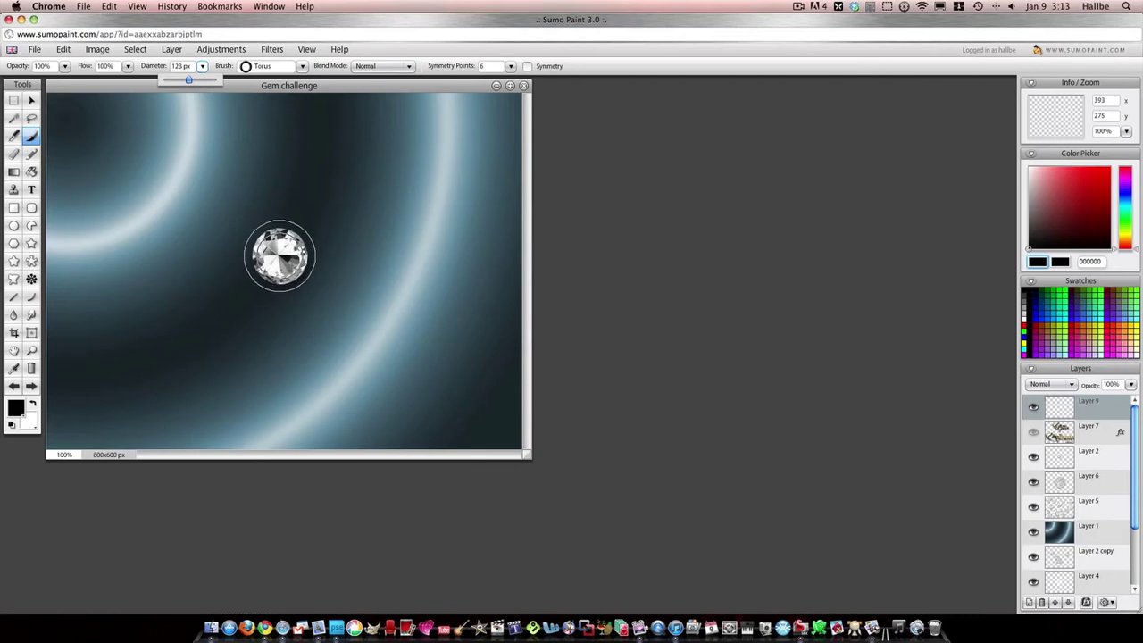
left_click(281, 254)
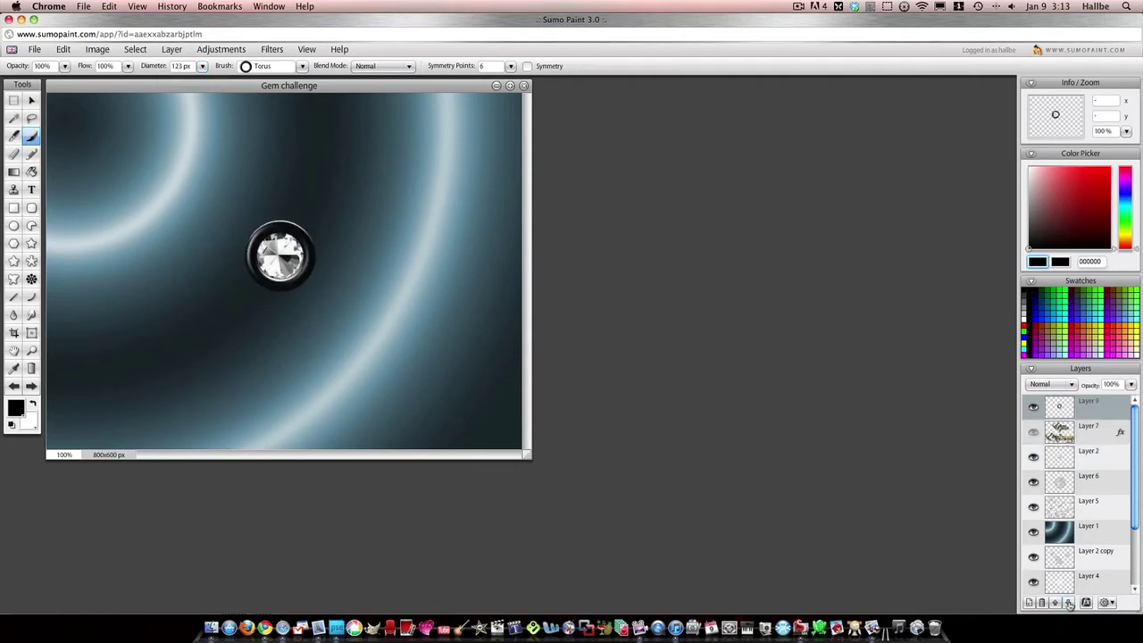
double_click(1068, 602)
Step: Select the pixels of the ring layer and apply the Noise filter to them
right_click(1071, 403)
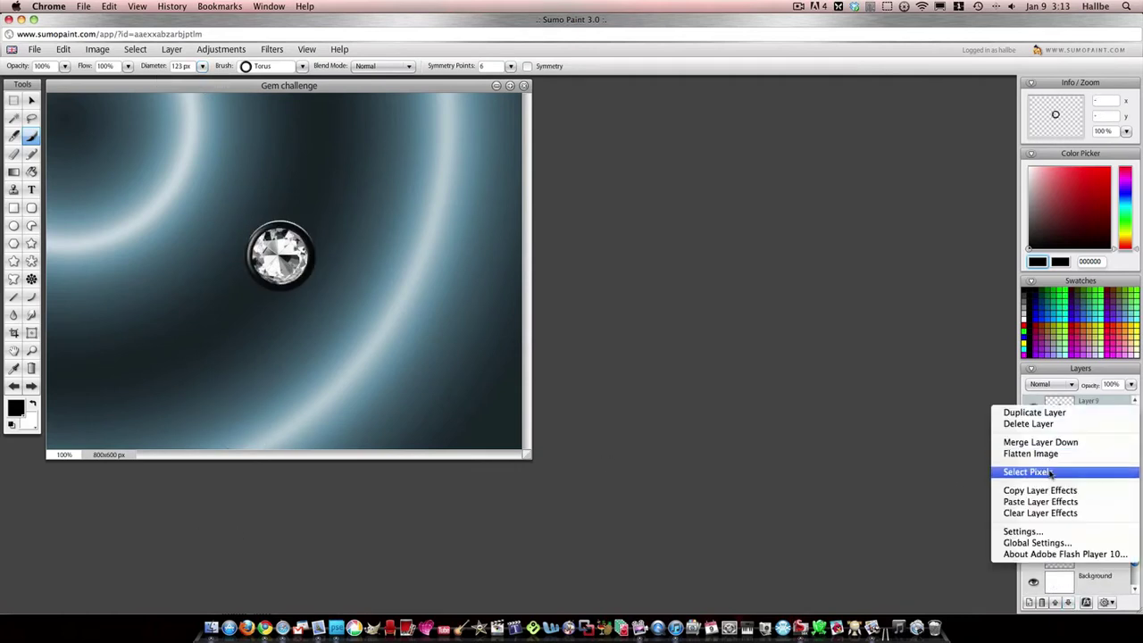
left_click(1050, 473)
left_click(273, 51)
mouse_move(277, 144)
left_click(357, 159)
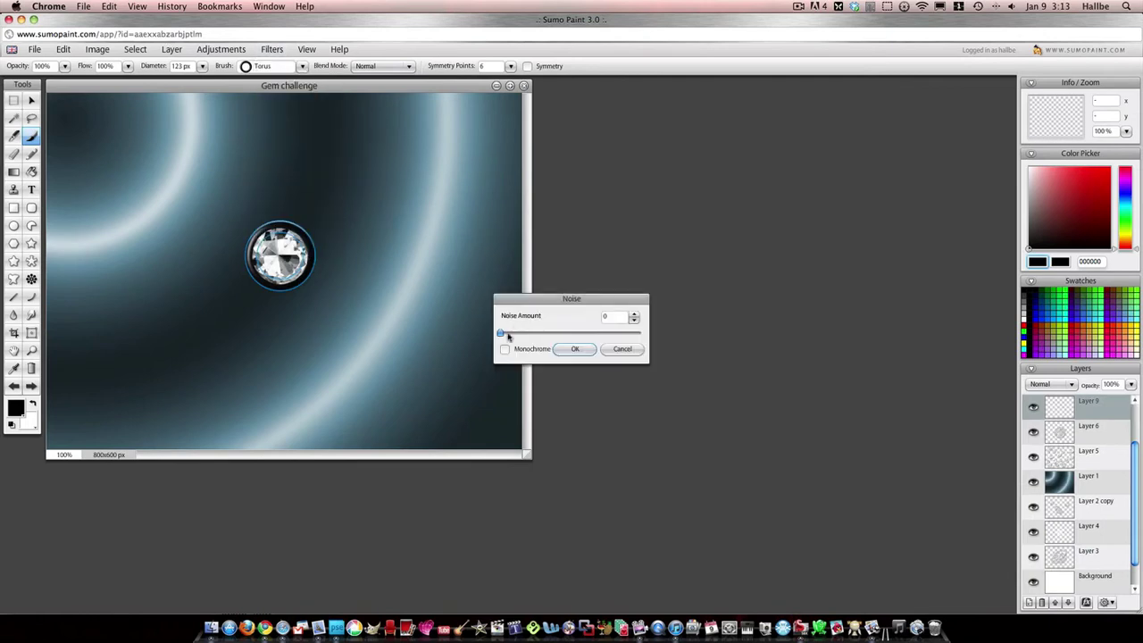
left_click(571, 348)
Step: Colorize the selected ring with a golden hue using the Hue/Saturation adjustment
left_click(273, 49)
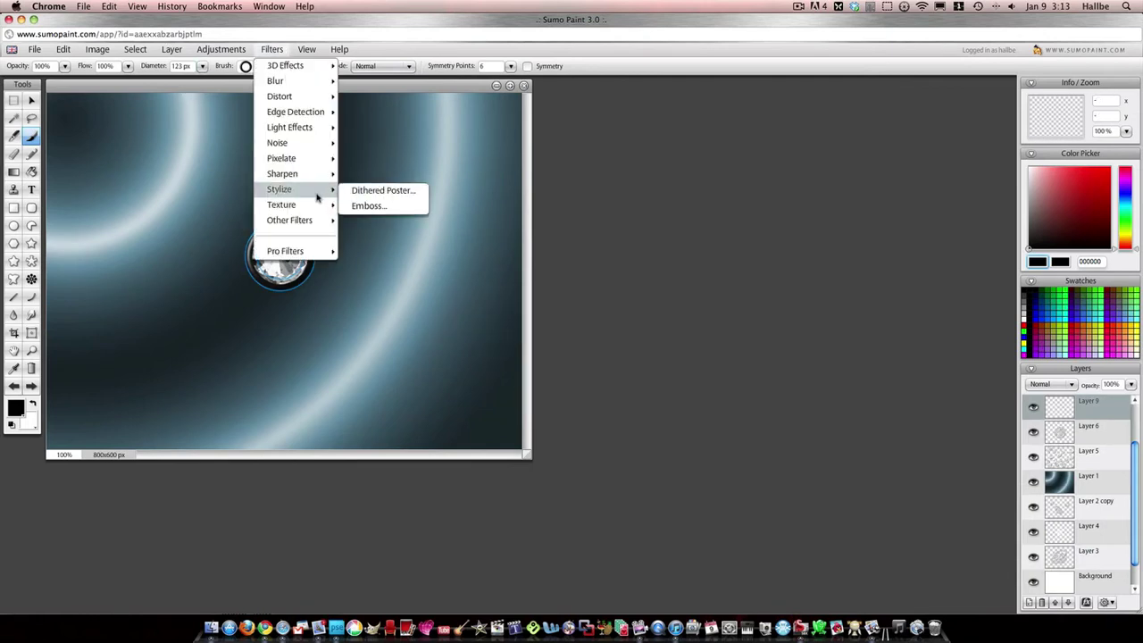
mouse_move(221, 49)
left_click(253, 143)
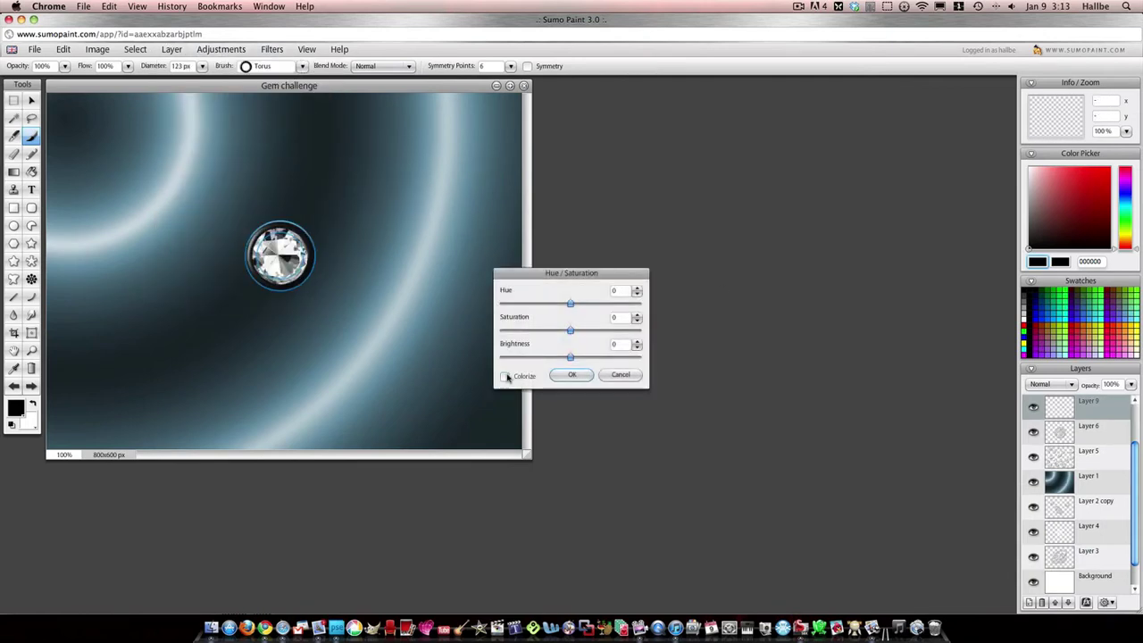
left_click_drag(562, 305, 518, 305)
left_click(576, 374)
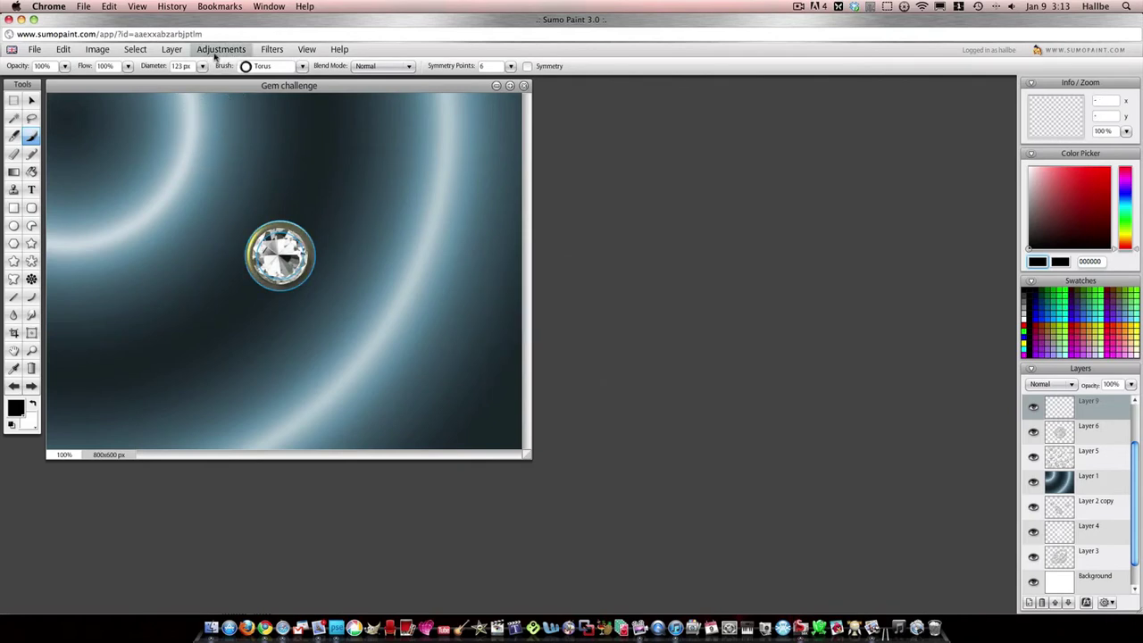
Step: Raise the ring's contrast with a gentle S-shaped RGB curve in Curves, and clear the selection
left_click(214, 52)
left_click(234, 124)
left_click(535, 386)
left_click_drag(609, 314, 596, 302)
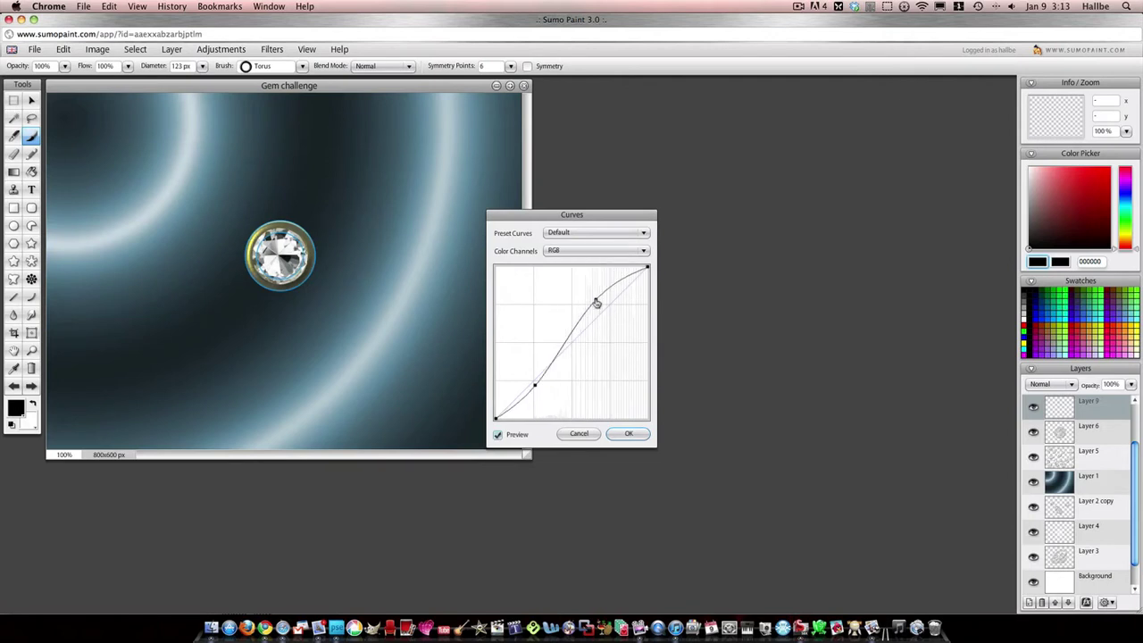
left_click_drag(537, 388, 541, 392)
left_click(628, 433)
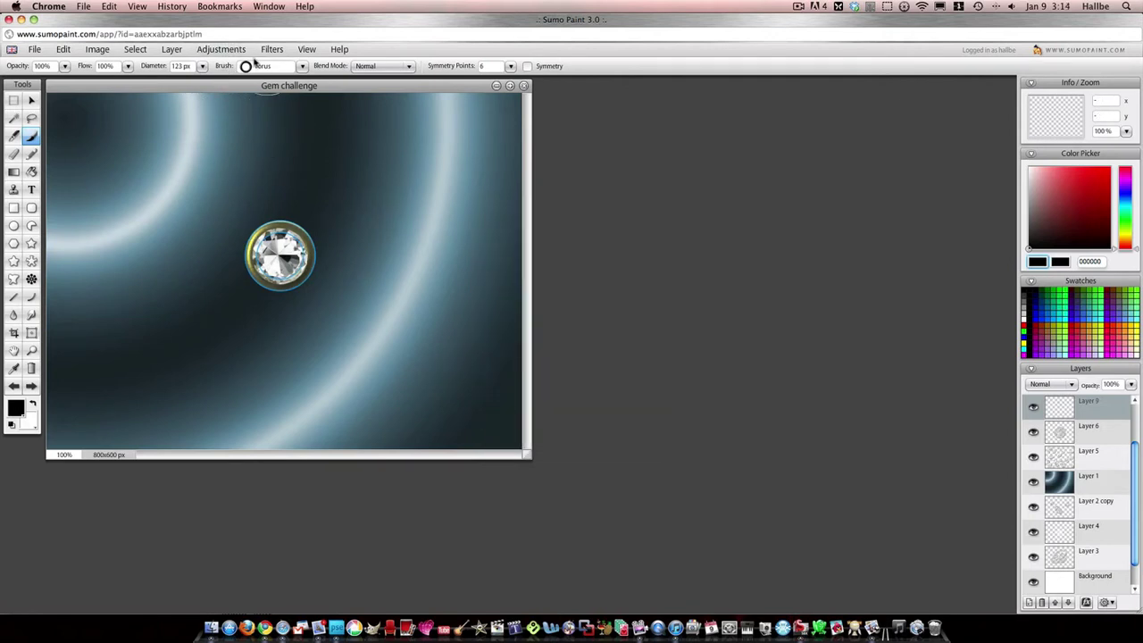
left_click(135, 49)
left_click(145, 80)
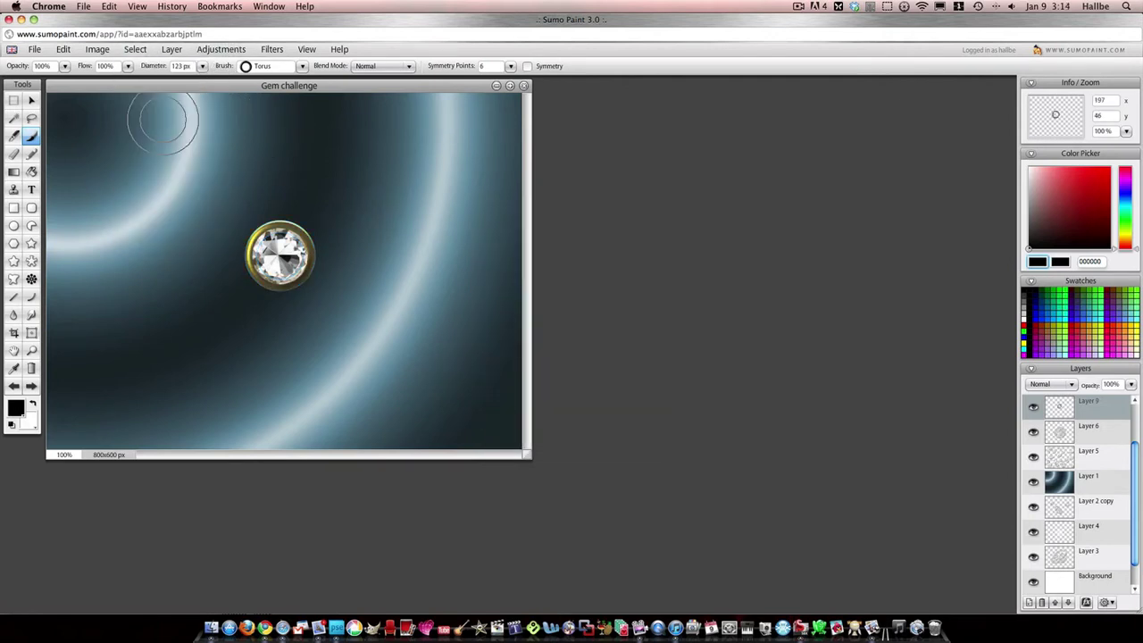
right_click(1068, 413)
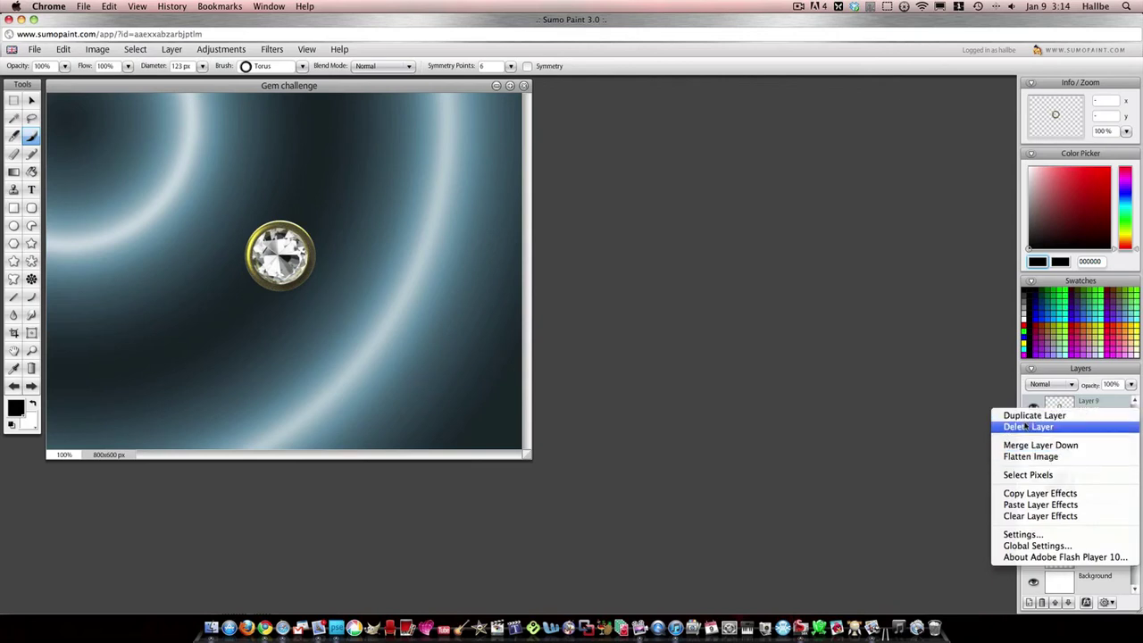
left_click(950, 432)
left_click(1033, 433)
left_click(1033, 433)
Step: Merge the gem's Layer 2 down into the gold ring layer
scroll(1094, 434, "up", 2)
right_click(1027, 433)
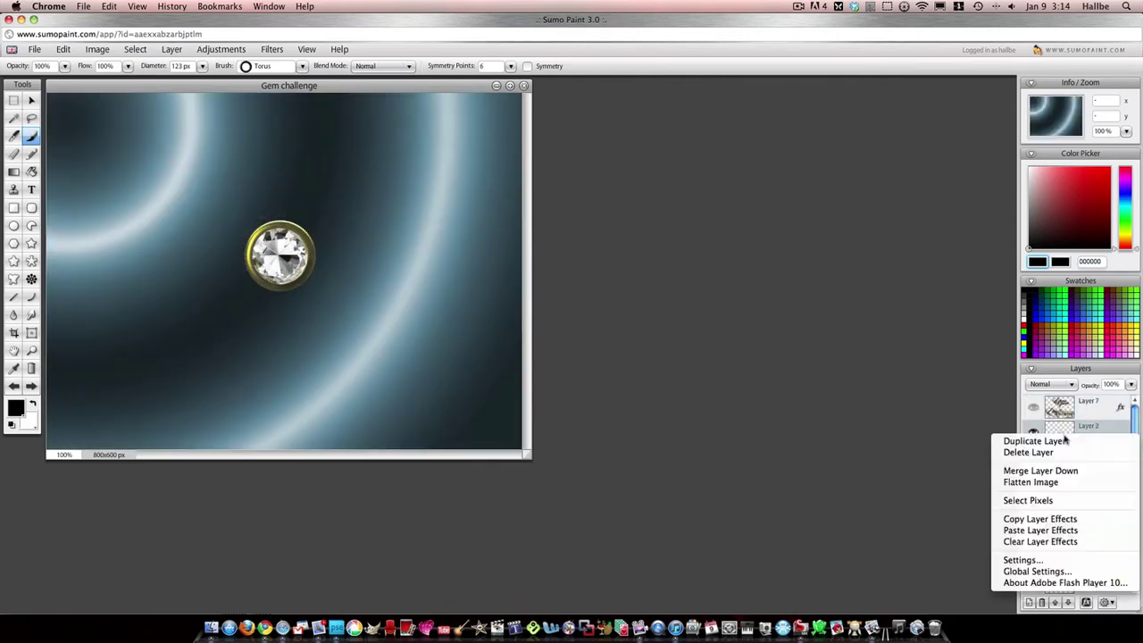
left_click(61, 342)
Step: Try to enlarge the merged diamond and gold ring and move them down to the lower centre of the canvas
left_click(31, 100)
right_click(293, 261)
left_click(325, 296)
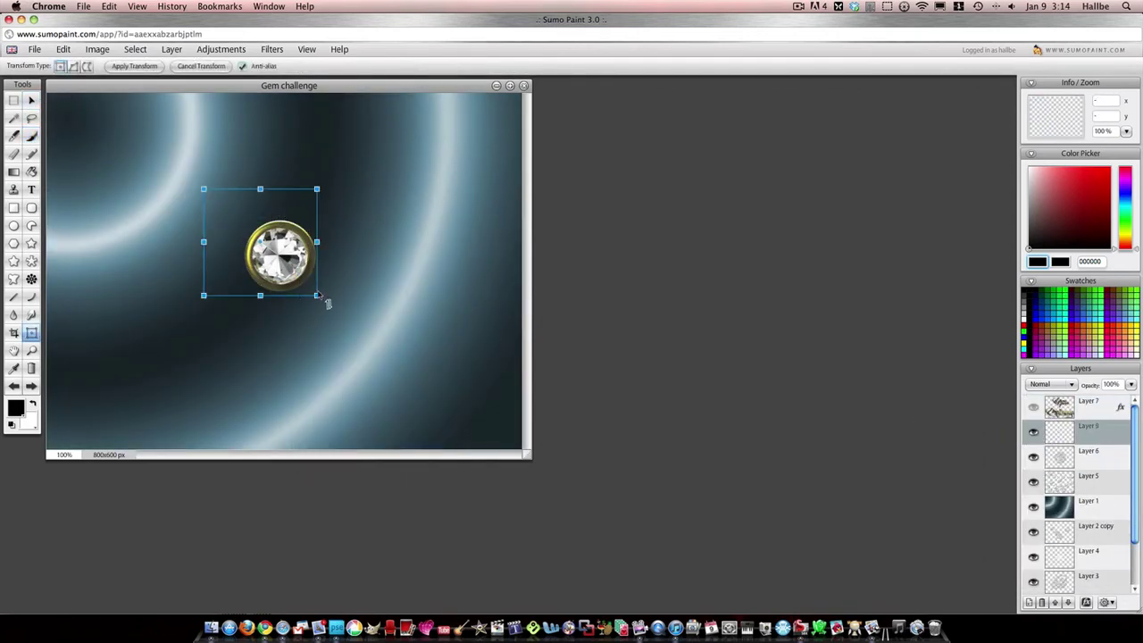
left_click_drag(319, 297, 345, 324)
left_click_drag(335, 317, 331, 427)
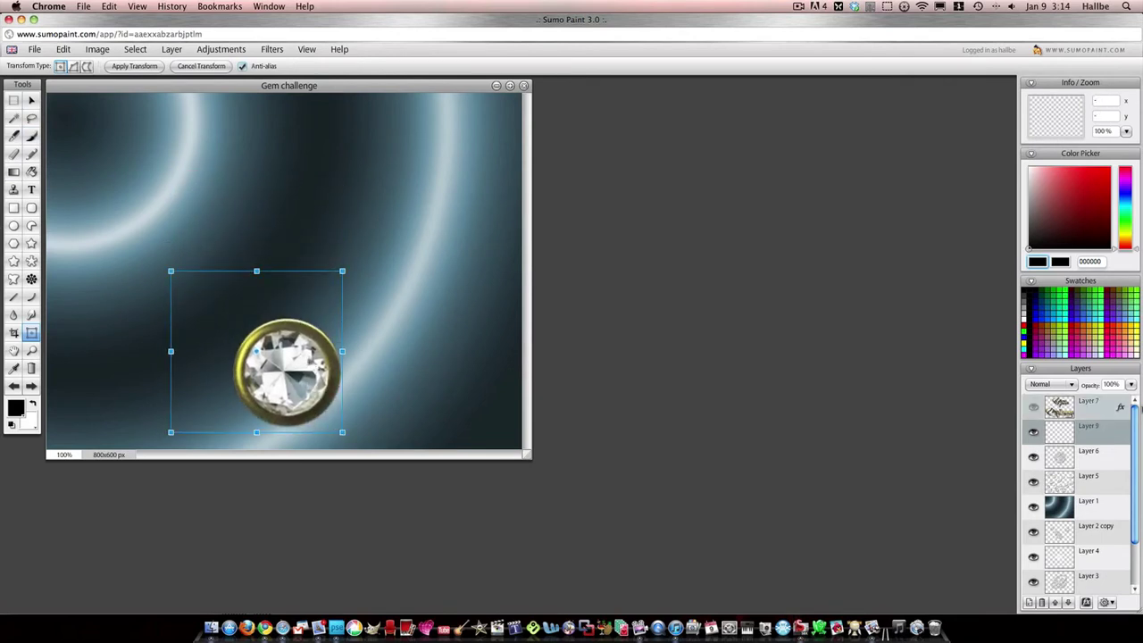
Step: Add a new layer, set the brush diameter to 103 px, and undo back to the unmerged gem and ring
left_click(1028, 602)
left_click(31, 135)
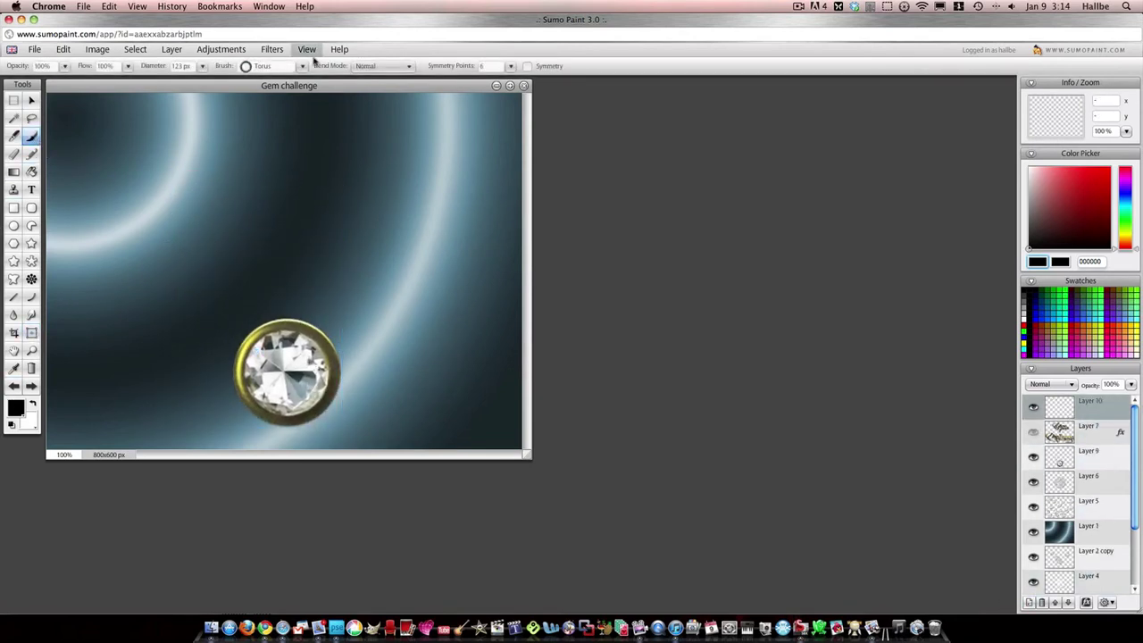
left_click(202, 66)
left_click_drag(175, 81, 182, 80)
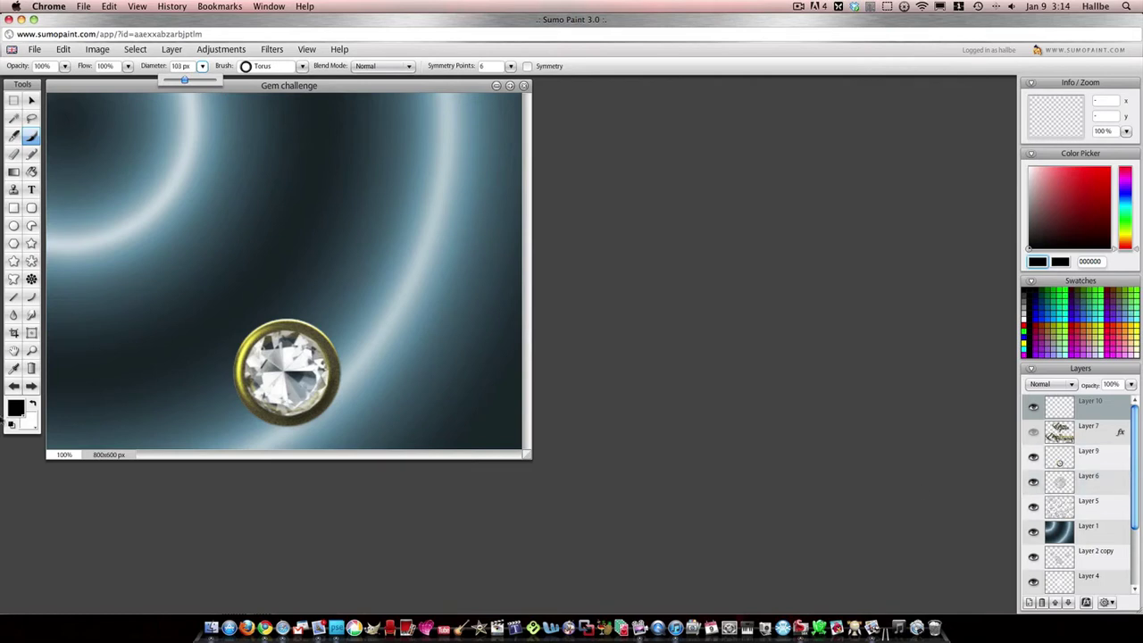
left_click(13, 386)
left_click(13, 386)
Step: Duplicate the gold ring layer and merge the gem's Layer 2 down into the ring copy
right_click(1071, 457)
right_click(1072, 428)
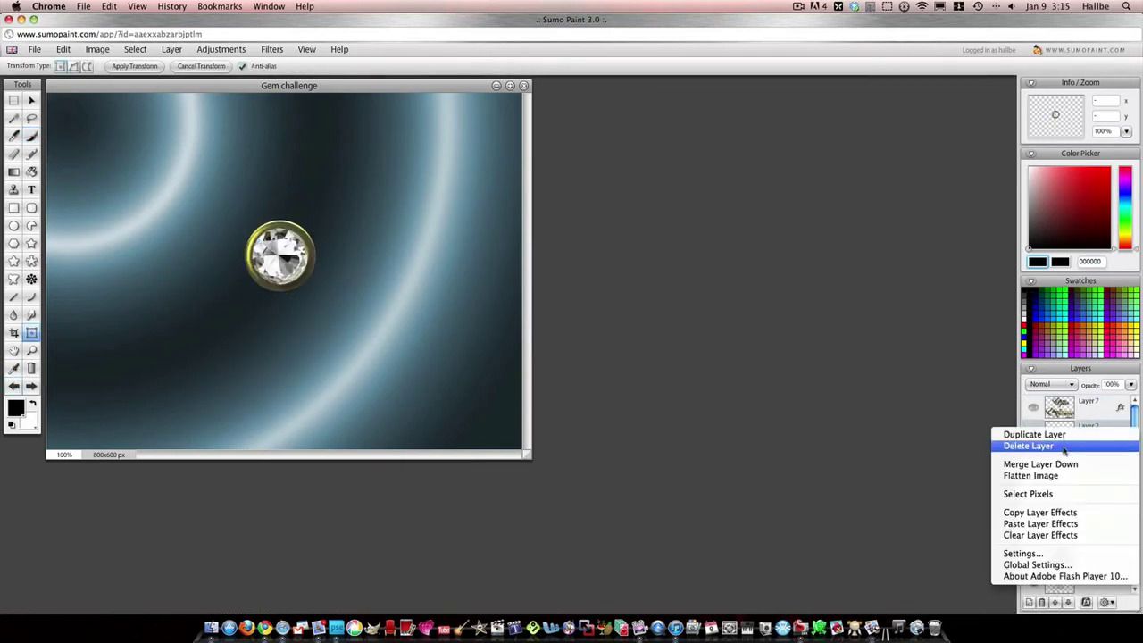
left_click(1036, 431)
Step: Enlarge the diamond and ring on Layer 9 copy and move them down to the lower centre of the canvas
right_click(286, 259)
left_click(318, 293)
left_click_drag(317, 296, 342, 319)
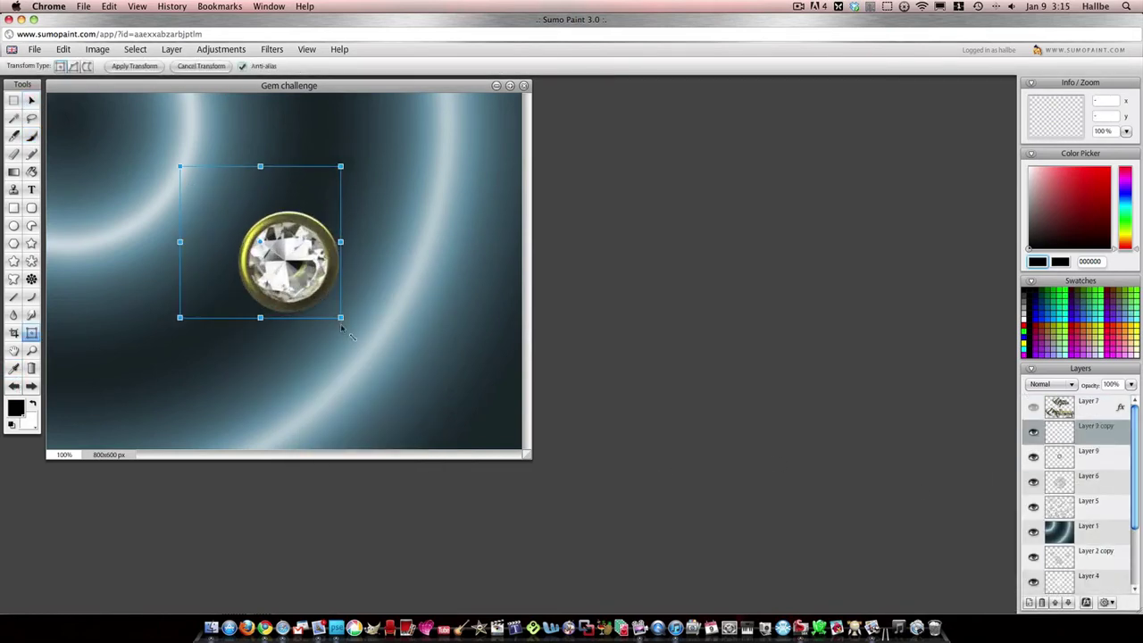
left_click_drag(306, 225, 296, 340)
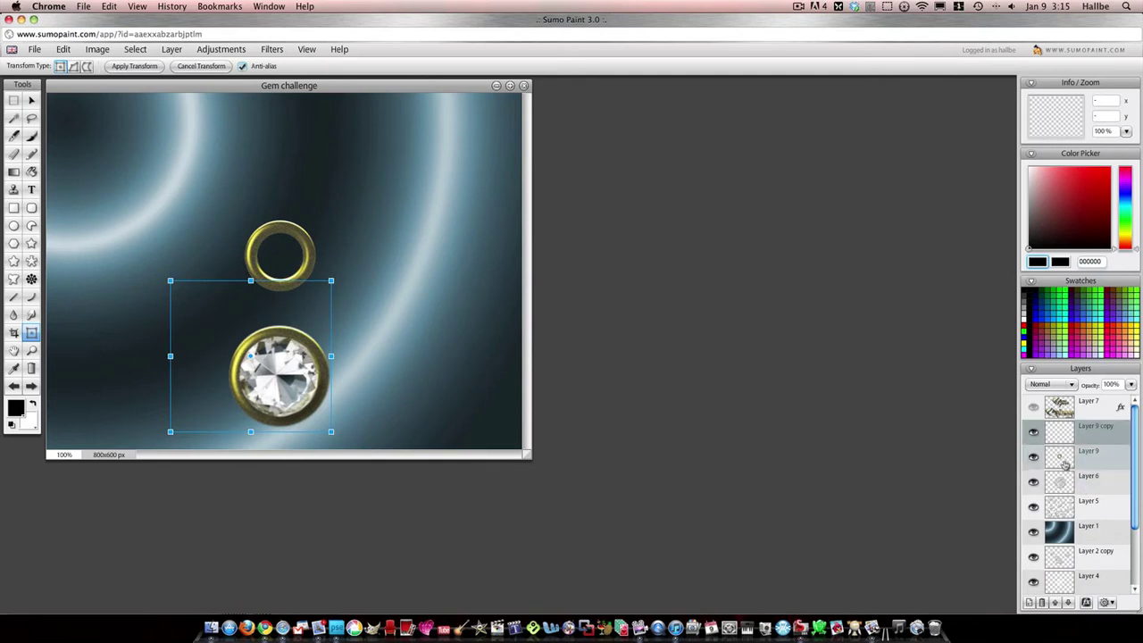
Step: Shrink the empty gold ring on Layer 9 to about two thirds of its size
left_click(1089, 452)
right_click(264, 241)
left_click(335, 254)
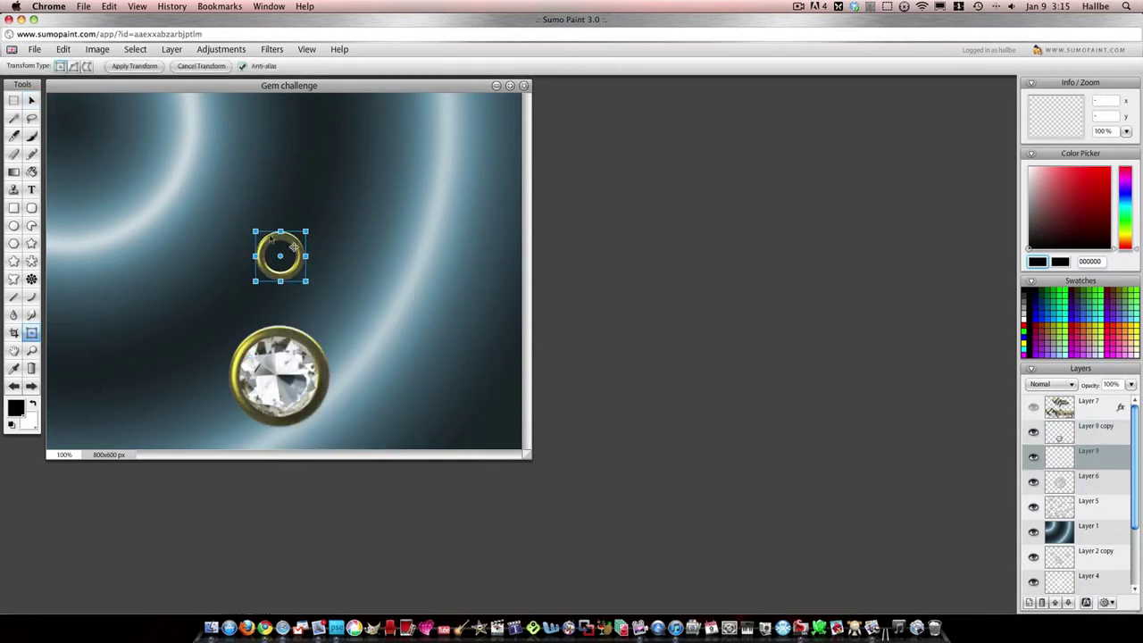
left_click(128, 52)
Step: Select the pixels of the small ring on Layer 9 and contract the selection by 2
right_click(1077, 438)
left_click(1063, 502)
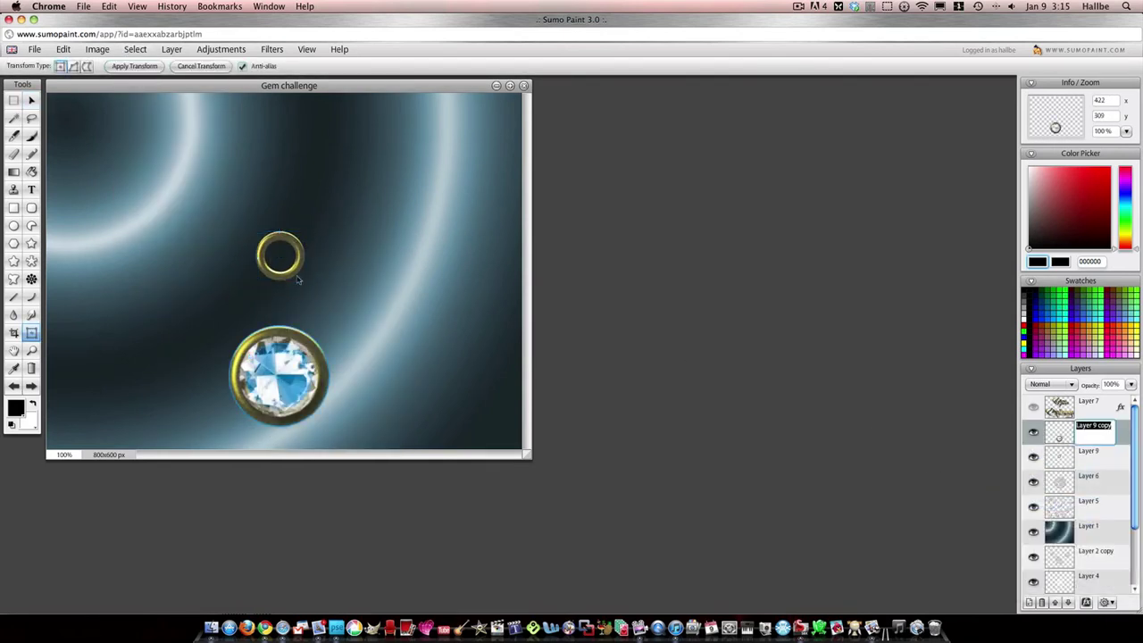
right_click(1051, 457)
left_click(1052, 521)
left_click(135, 49)
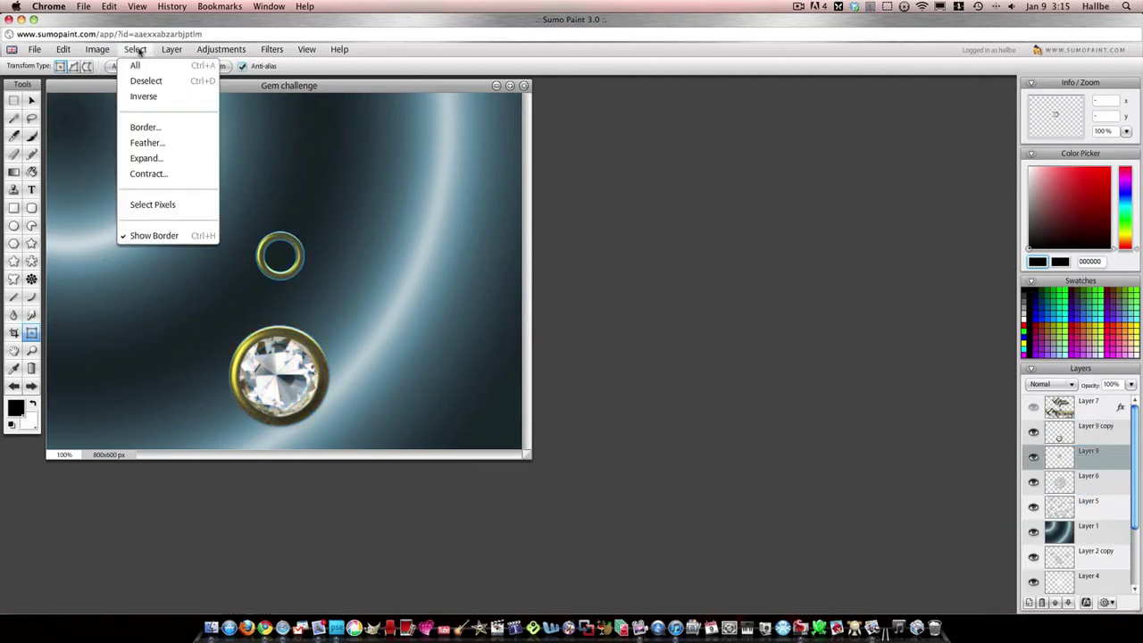
left_click(148, 173)
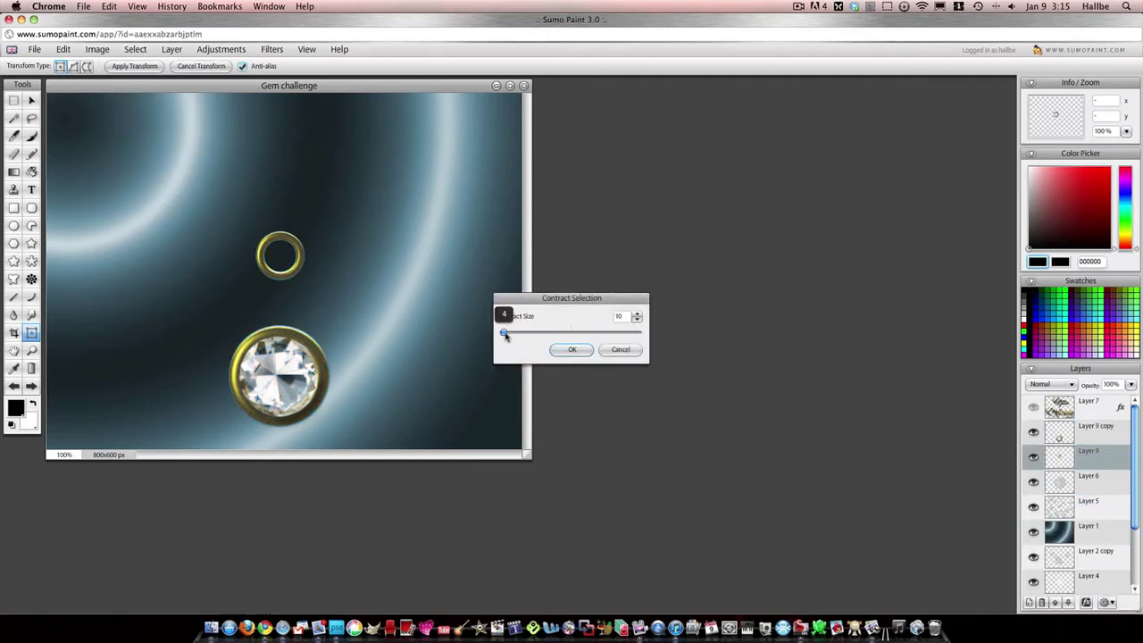
left_click_drag(504, 335, 501, 335)
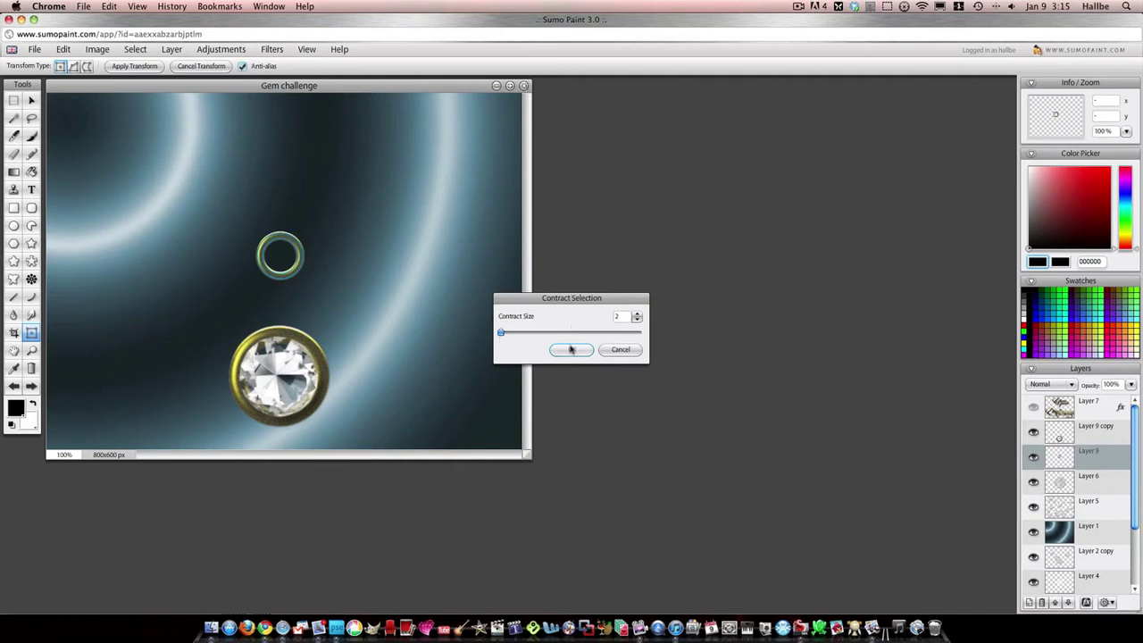
left_click(571, 349)
Step: Clear everything outside the contracted selection on Layer 9 to thin the small ring, and deselect
left_click(135, 49)
left_click(158, 117)
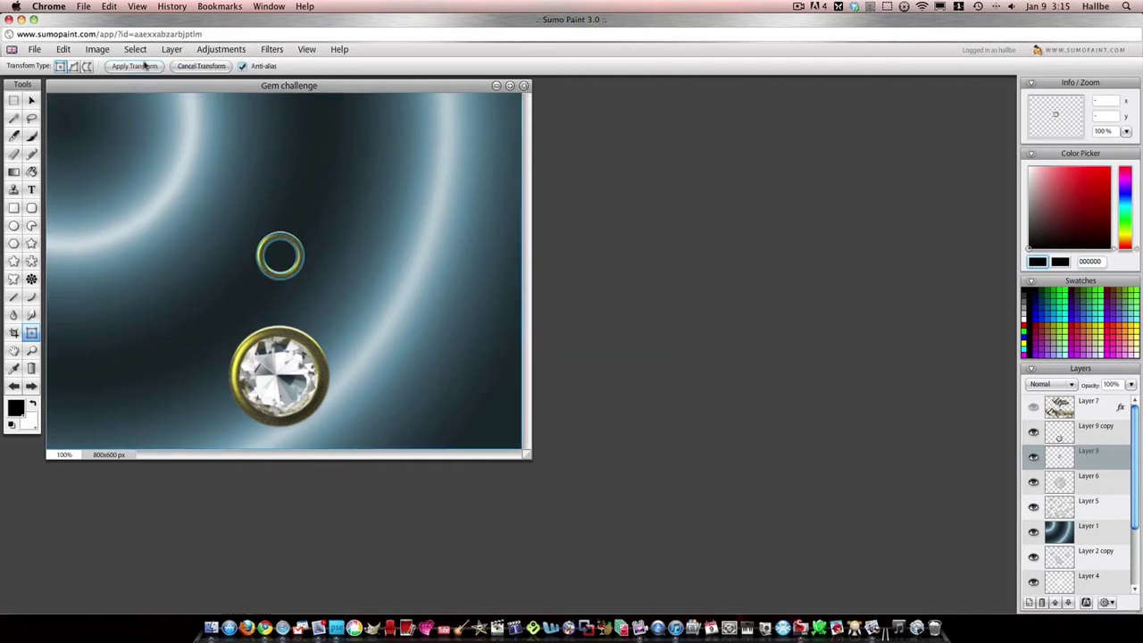
left_click(64, 49)
left_click(83, 112)
left_click(135, 49)
left_click(140, 81)
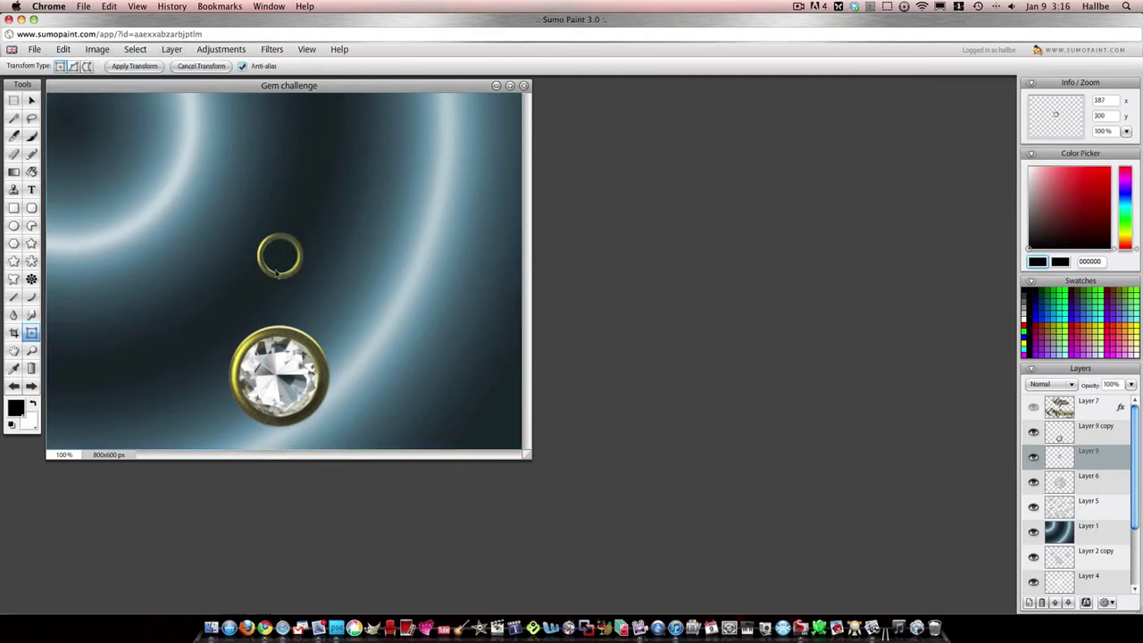
Step: Shrink the thin ring to a tiny loop and place it at the top edge of the diamond pendant, behind the bezel
right_click(278, 266)
right_click(275, 257)
left_click(299, 262)
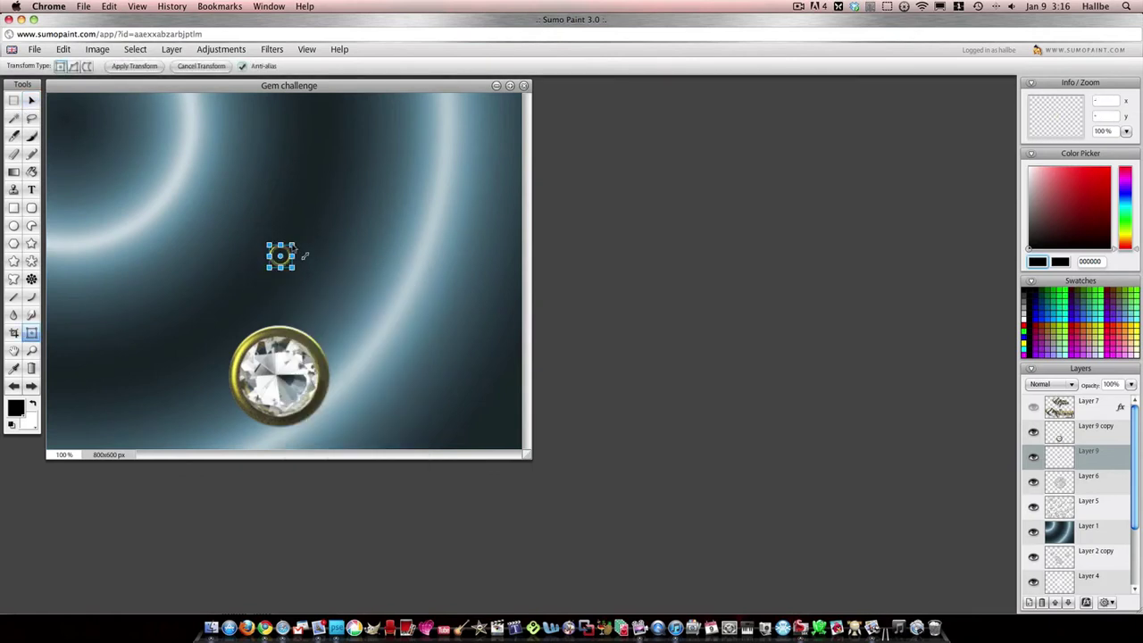
left_click_drag(296, 264, 294, 329)
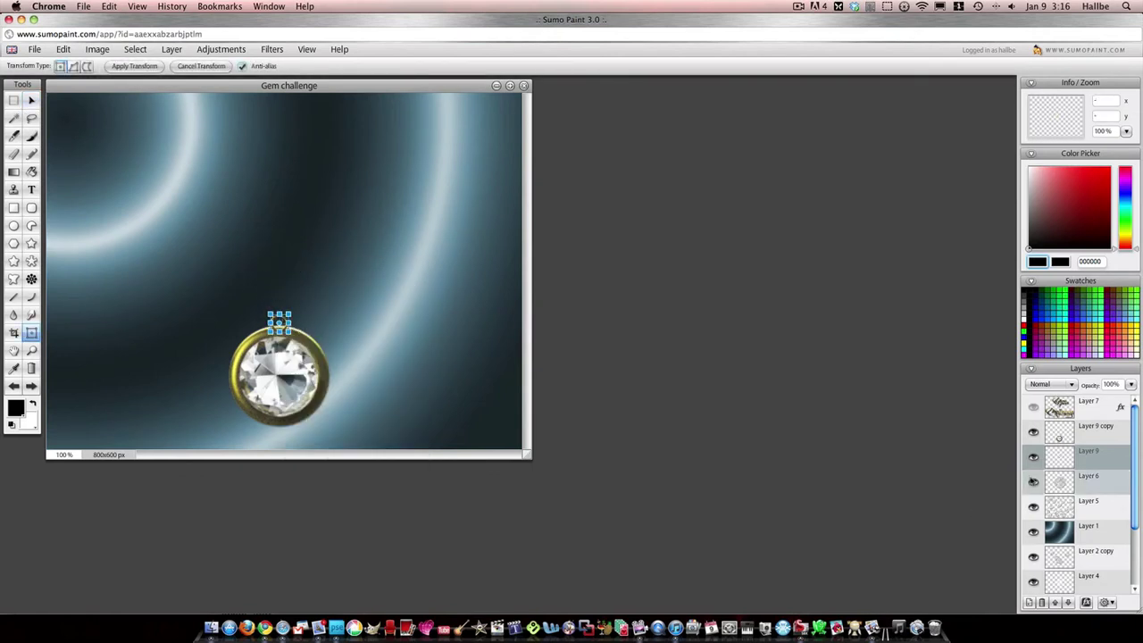
left_click(1054, 435)
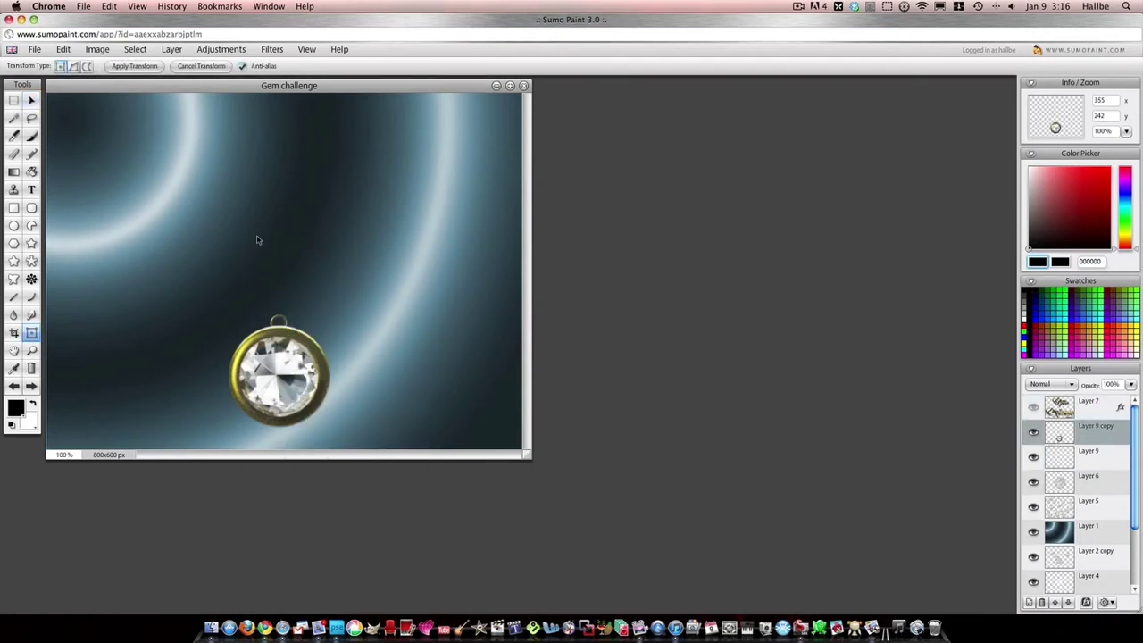
Step: Add a new layer on top and set the Torus brush to a 43 px diameter
left_click(1029, 602)
left_click(32, 136)
left_click(302, 66)
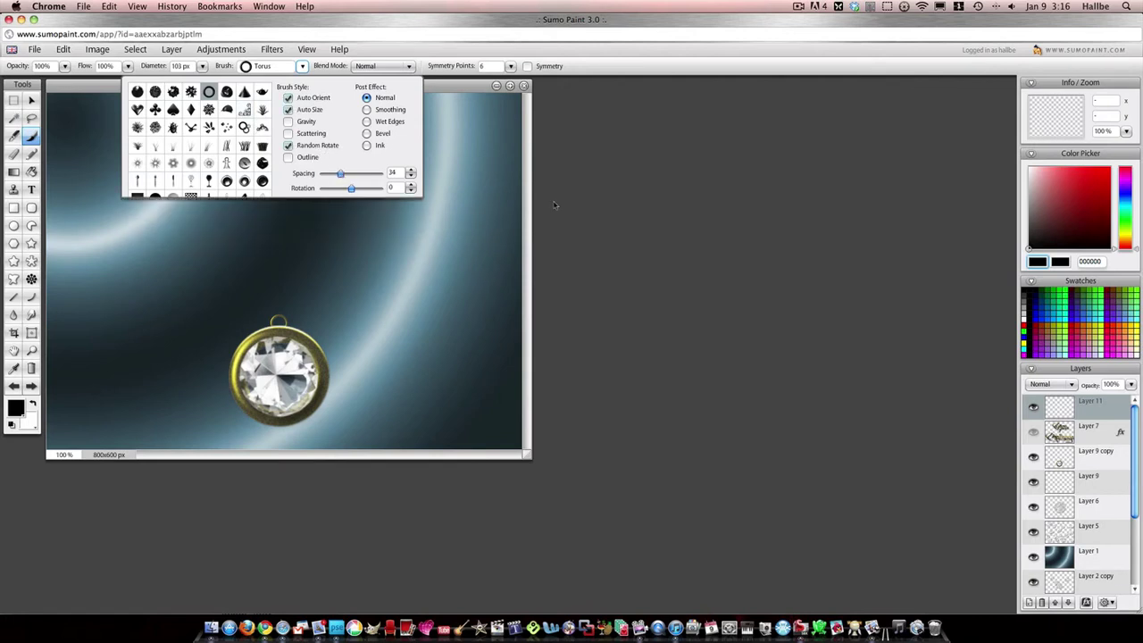
left_click_drag(201, 66, 175, 82)
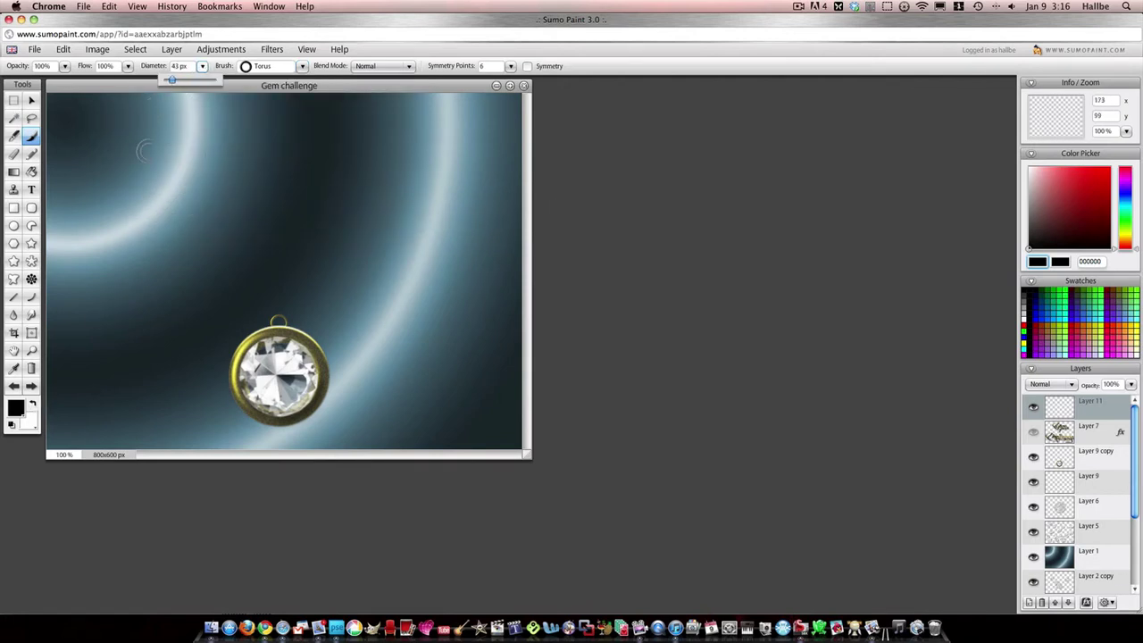
Step: Set the foreground colour to light grey bdb9b9 and try a chain stroke across the canvas
left_click(16, 408)
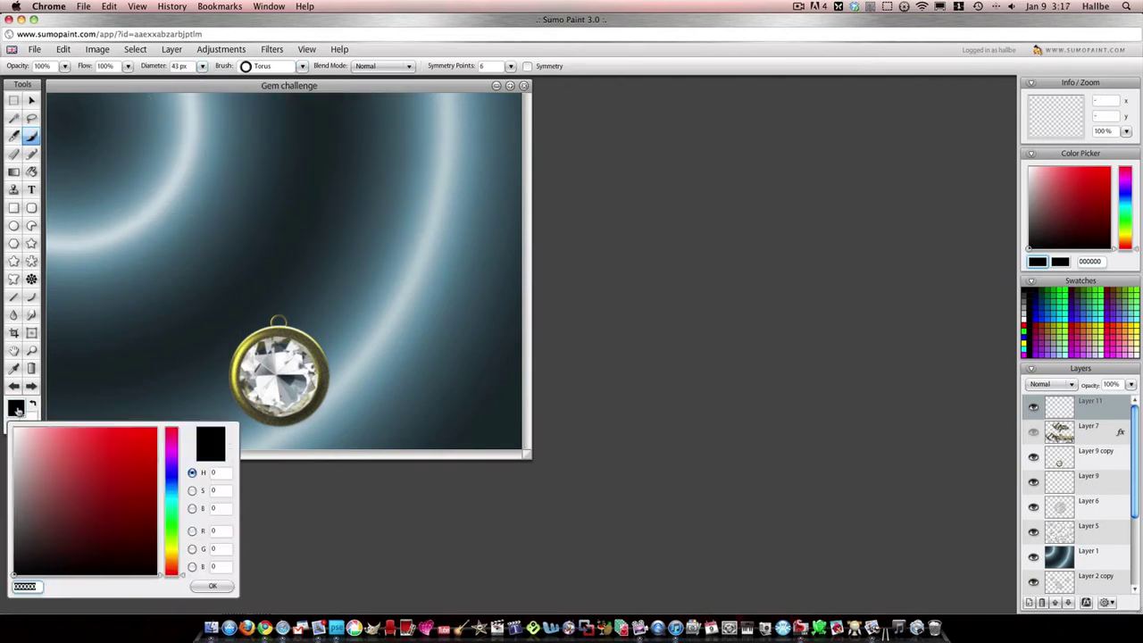
left_click(213, 586)
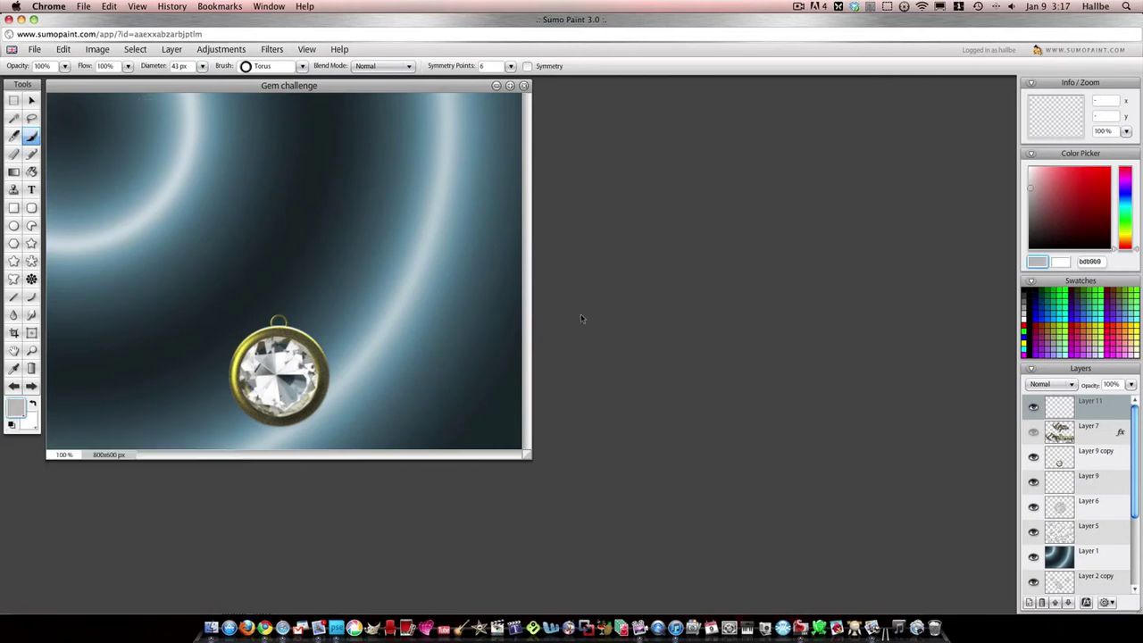
left_click_drag(370, 270, 135, 260)
left_click(12, 385)
Step: Set the foreground colour to grey 979595 and the Torus brush spacing to 21
left_click(16, 408)
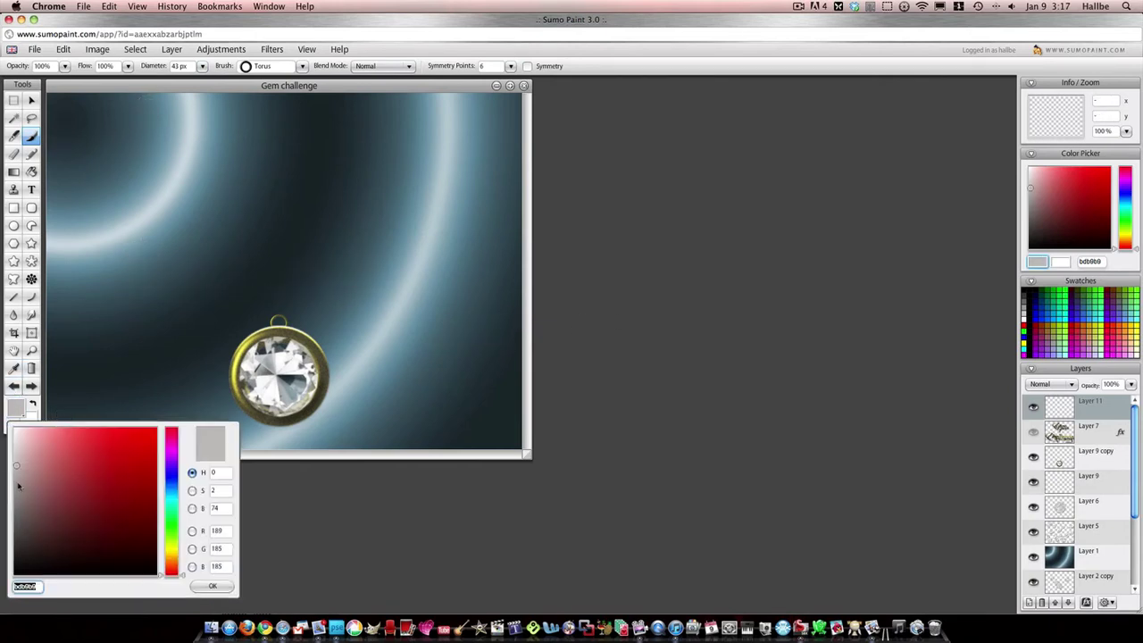
left_click(20, 490)
left_click(212, 586)
left_click(302, 66)
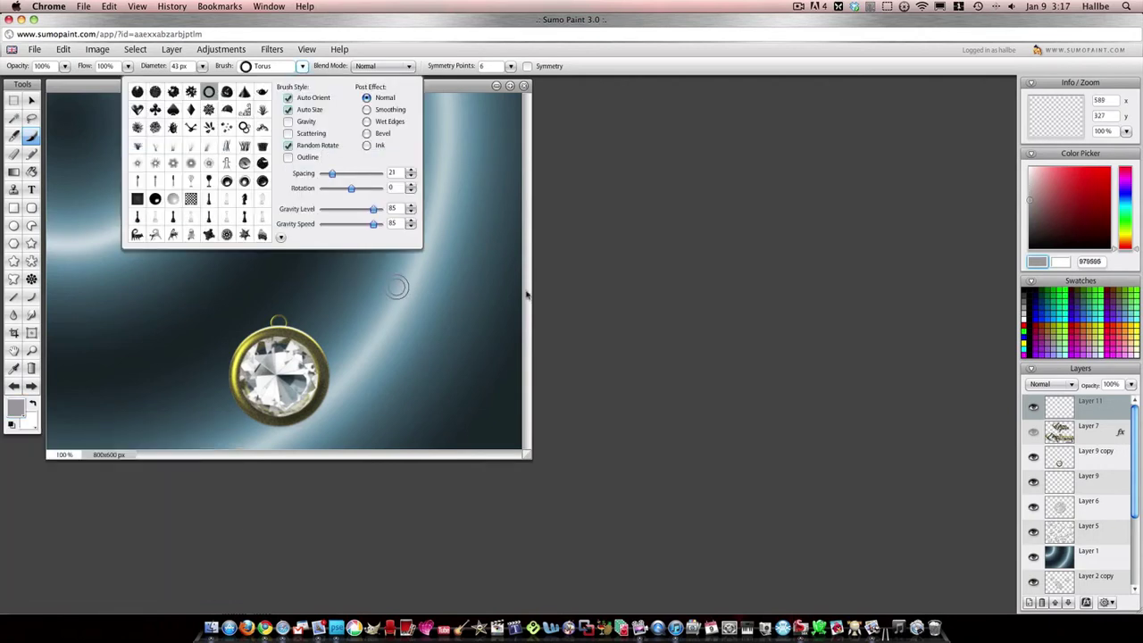
Step: Try several chain strokes across the canvas above the pendant with the 43 px Torus brush, undoing each one
mouse_move(56, 148)
left_mouse_down()
mouse_move(337, 303)
mouse_move(601, 284)
left_mouse_up()
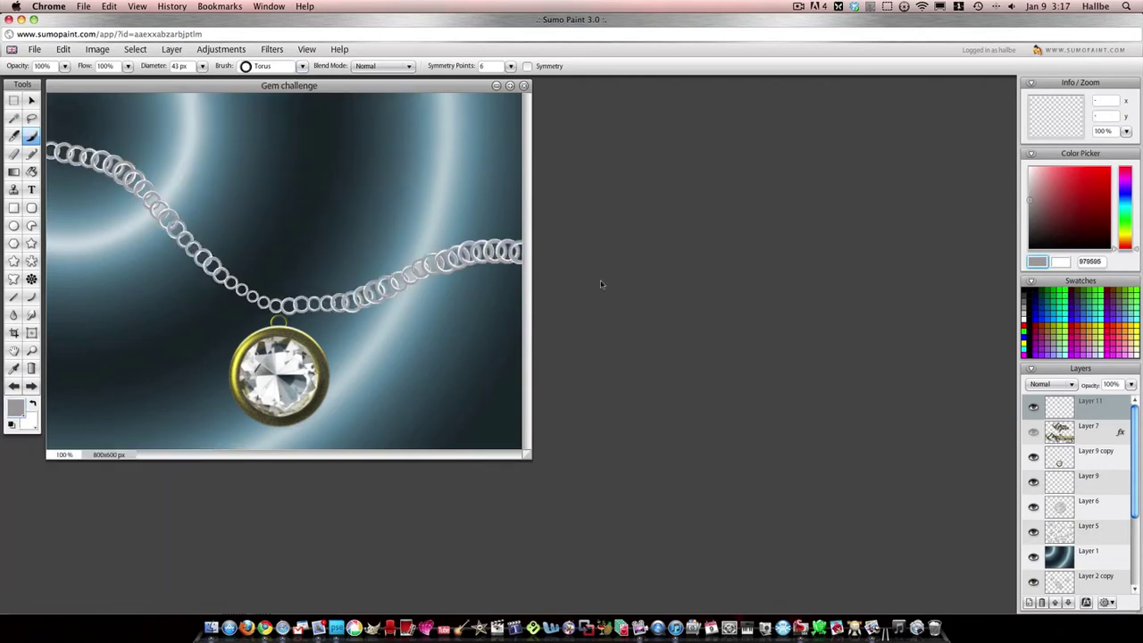
left_click(14, 386)
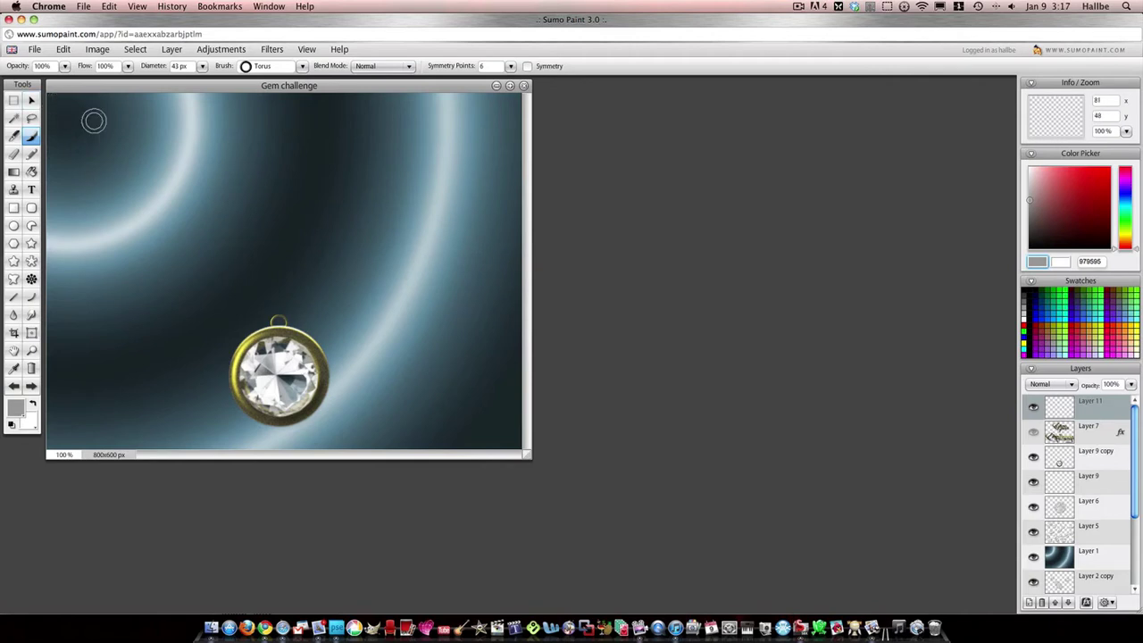
left_click_drag(52, 119, 564, 254)
left_click(11, 384)
mouse_move(51, 149)
left_mouse_down()
mouse_move(128, 205)
mouse_move(537, 238)
left_mouse_up()
left_click(10, 384)
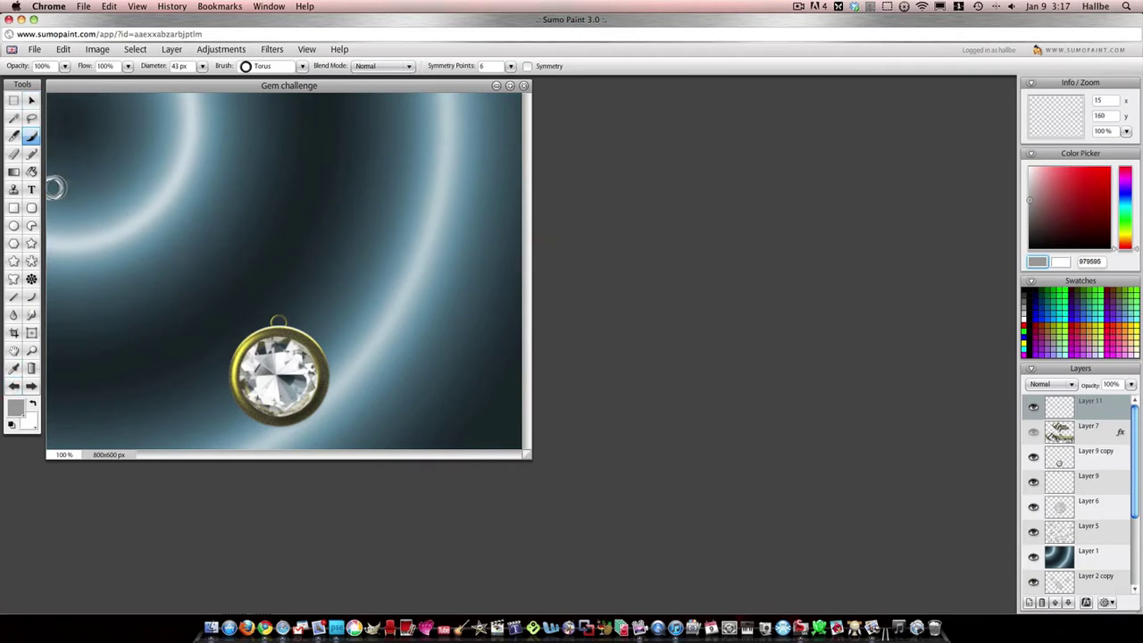
mouse_move(51, 184)
left_mouse_down()
mouse_move(175, 250)
mouse_move(557, 198)
left_mouse_up()
left_click(11, 385)
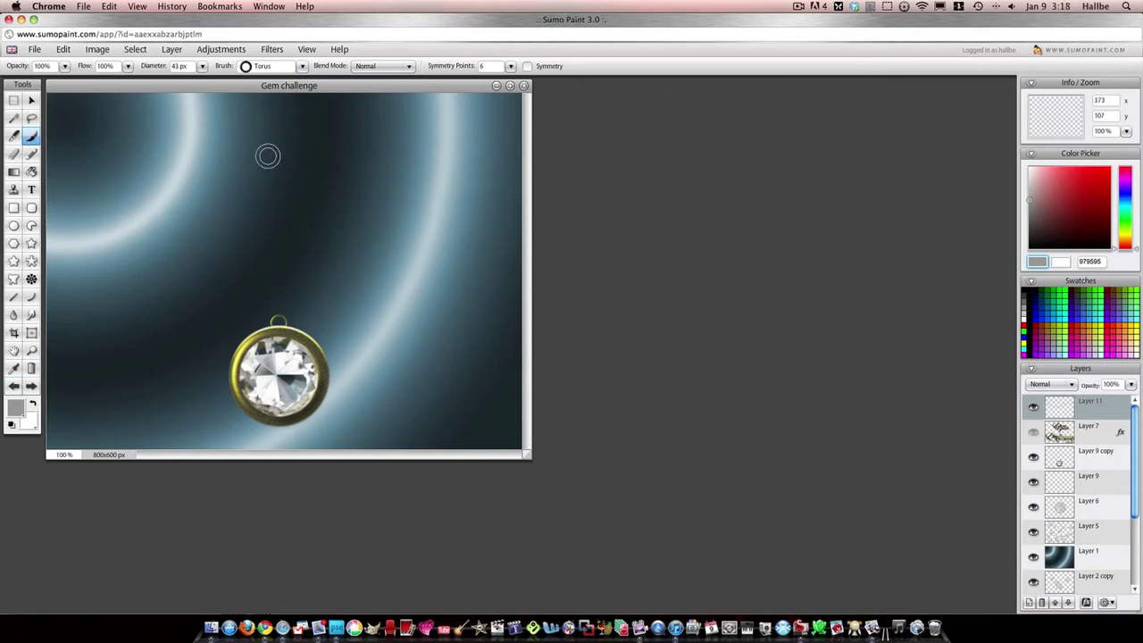
Step: Paint a chain of separate links across the canvas through the pendant's loop with the Torus brush at 25 px
left_click(302, 65)
left_click(564, 200)
left_click_drag(201, 65, 172, 83)
mouse_move(48, 134)
left_mouse_down()
mouse_move(199, 262)
mouse_move(388, 243)
mouse_move(585, 199)
left_mouse_up()
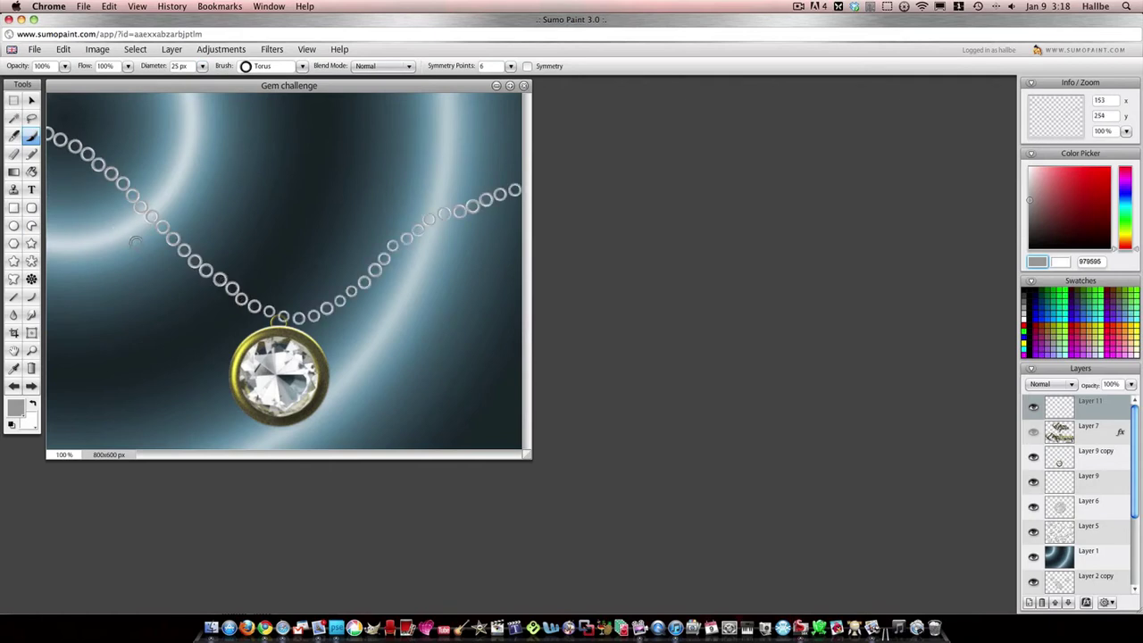
Step: Duplicate the chain's Layer 11
right_click(1078, 406)
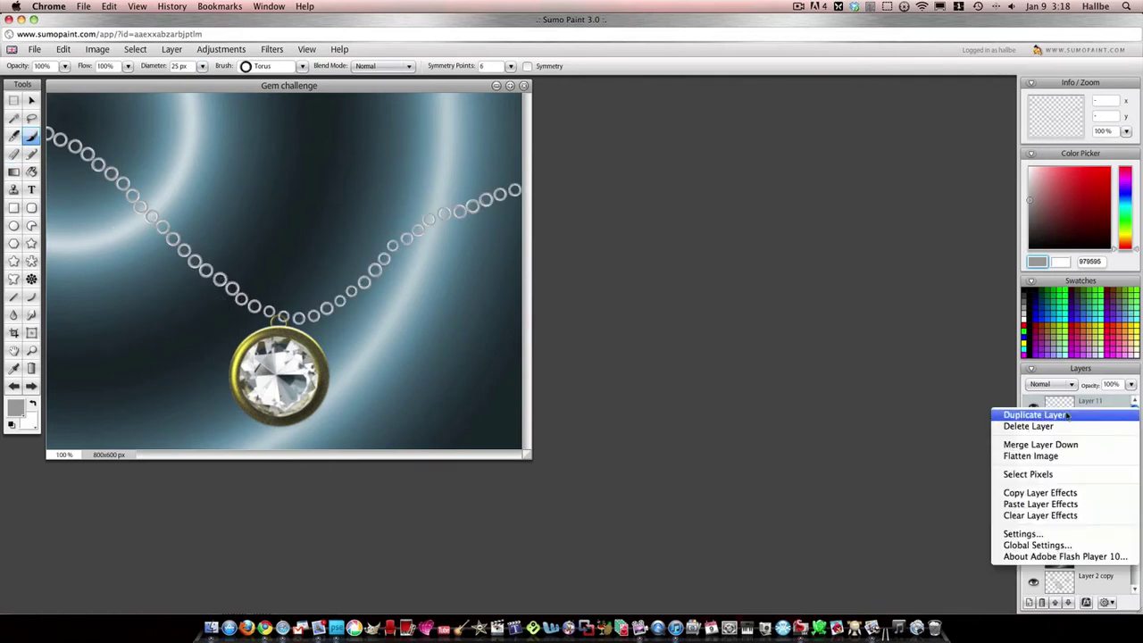
left_click(1064, 414)
Step: Try shifting the duplicated chain slightly upward
left_click(32, 100)
mouse_move(280, 315)
left_mouse_down()
mouse_move(291, 317)
mouse_move(284, 292)
left_mouse_up()
left_click(9, 387)
Step: Colorize the duplicated chain with a golden hue using the Hue/Saturation adjustment
left_click(221, 49)
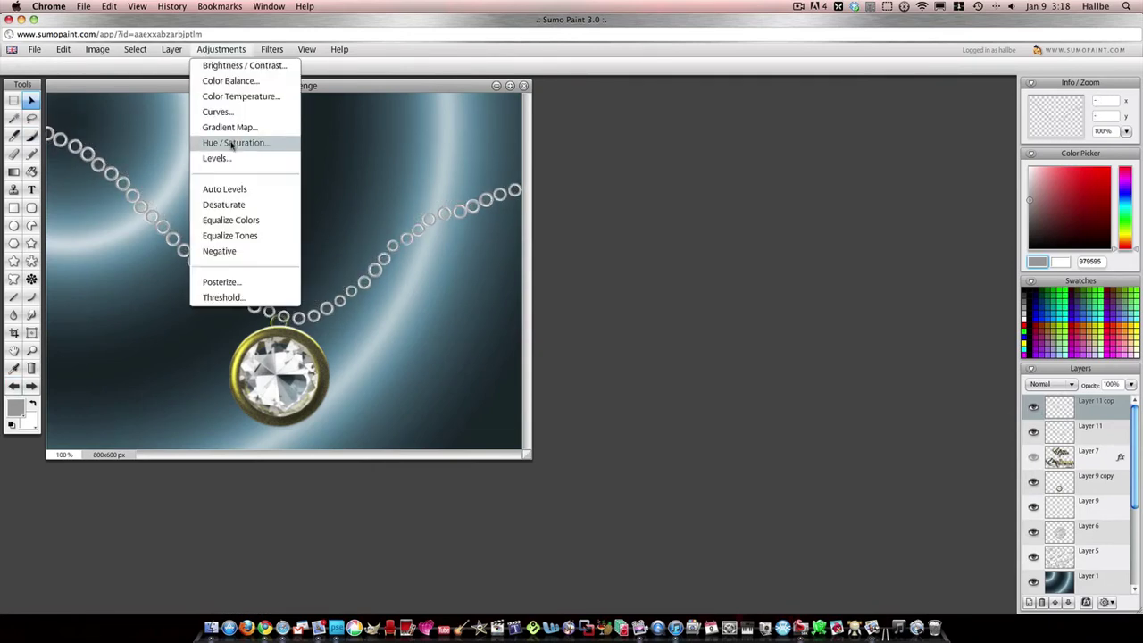
left_click(229, 144)
left_click(504, 376)
left_click_drag(569, 303, 515, 306)
left_click_drag(570, 331, 581, 331)
left_click(571, 374)
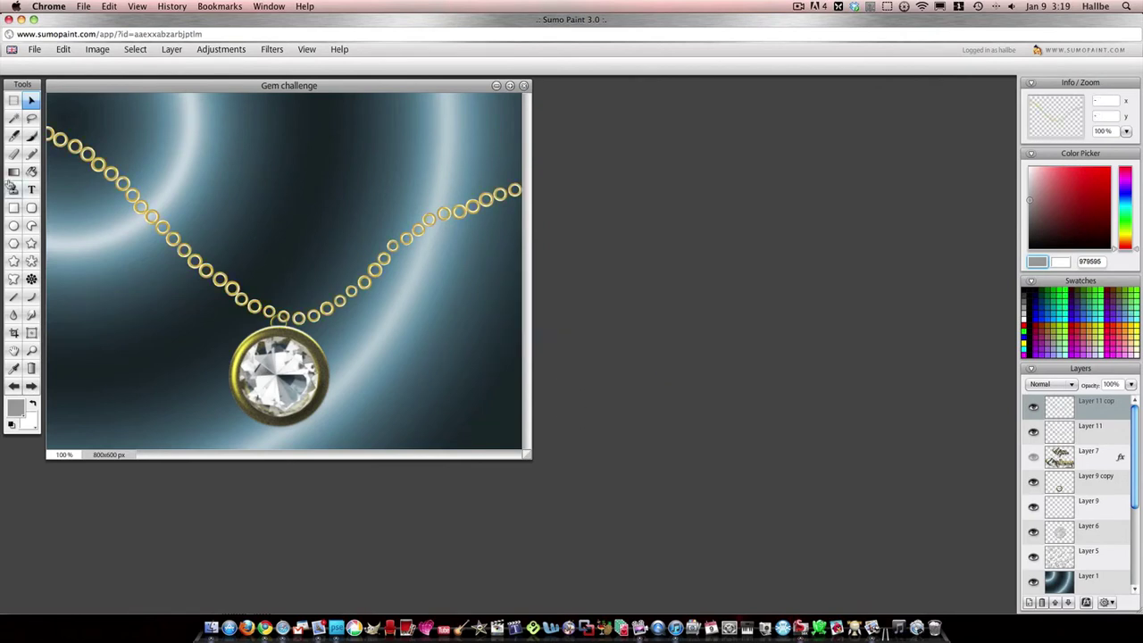
Step: Try lowering the gold chain copy through the layer stack, and raise it back above Layer 11
left_click(1068, 602)
left_click(1068, 603)
left_click(1068, 602)
left_click(1068, 603)
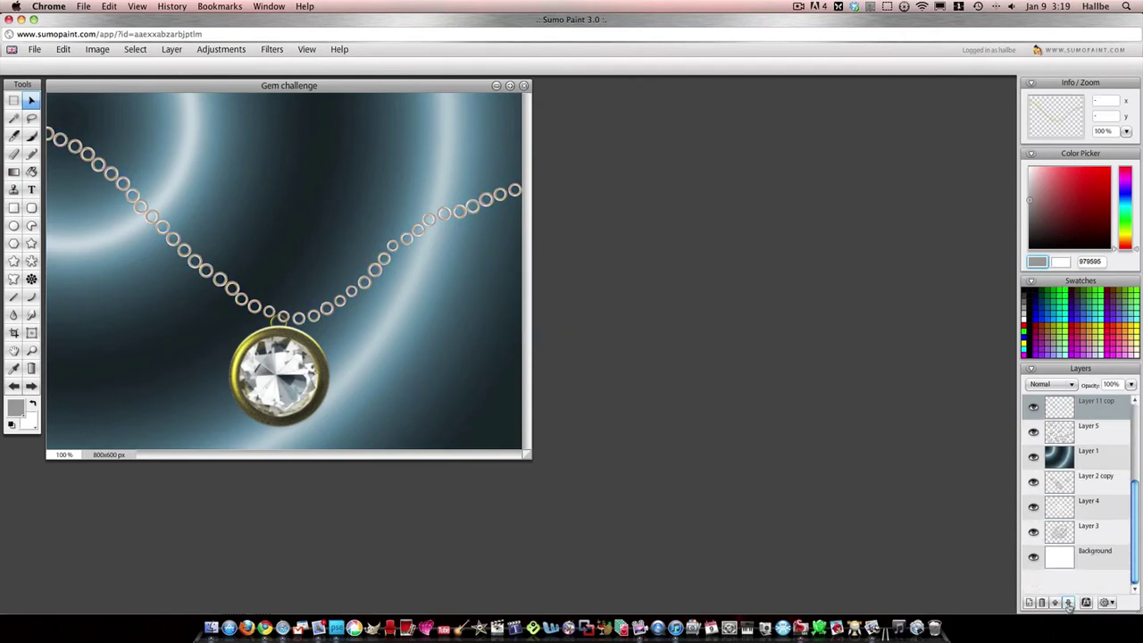
left_click(1068, 603)
left_click(1068, 603)
left_click(1055, 603)
left_click(1055, 602)
left_click(1055, 602)
left_click(1055, 603)
left_click(1056, 602)
left_click(1055, 603)
Step: Merge the gold chain copy down into Layer 11 and raise the chain's contrast with an S-shaped RGB curve in Curves
right_click(1066, 411)
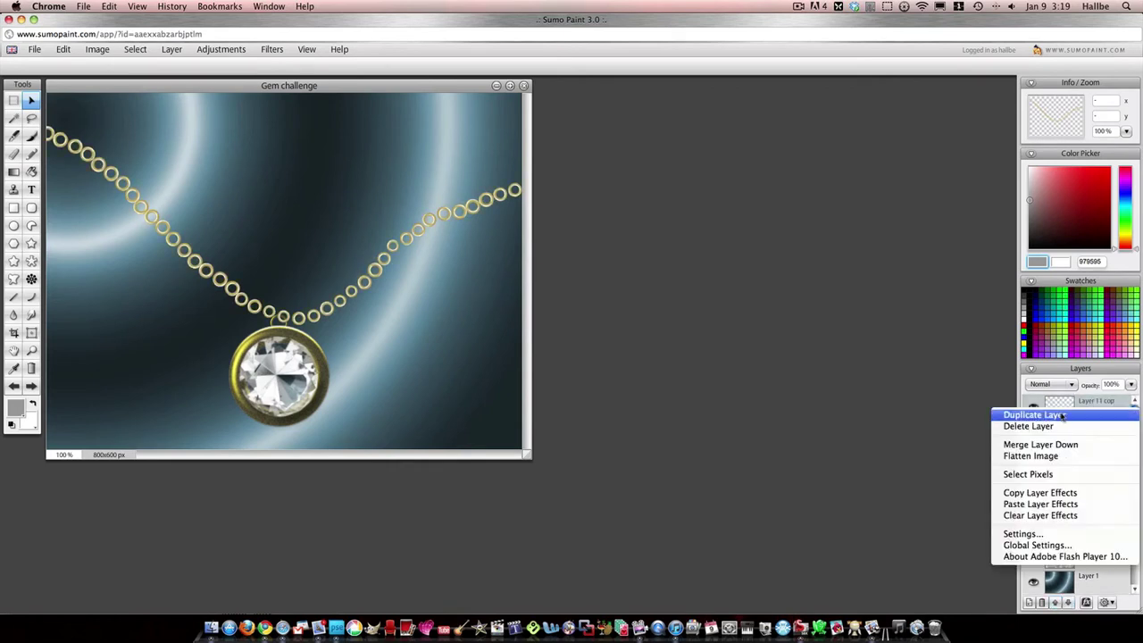
left_click(1063, 444)
left_click(221, 49)
left_click(240, 110)
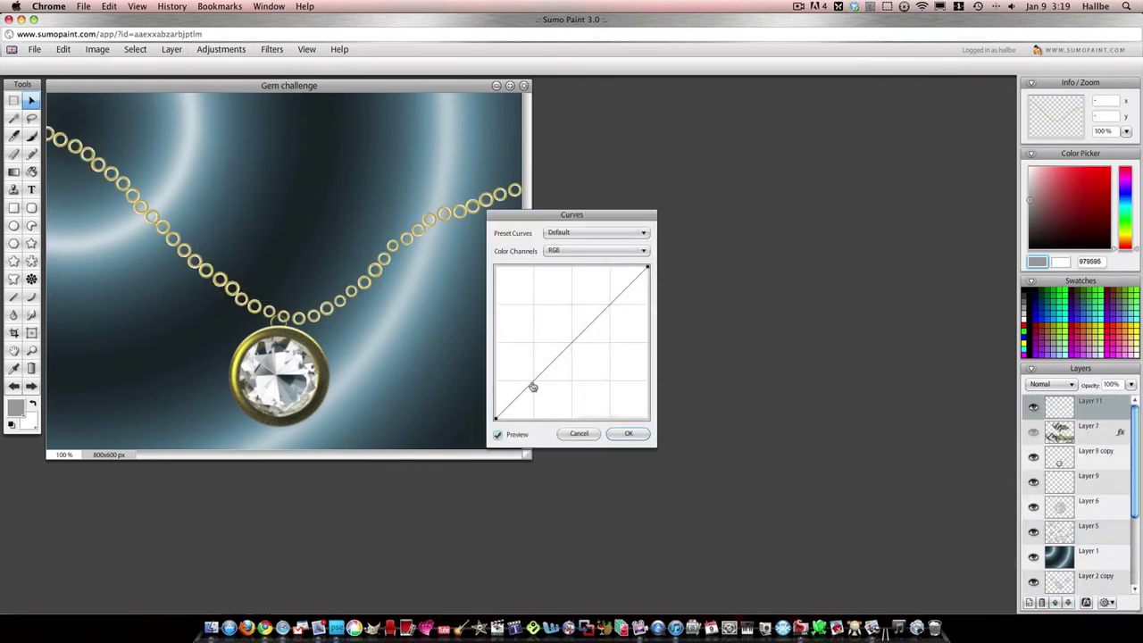
left_click_drag(530, 387, 543, 390)
left_click_drag(595, 339, 598, 314)
left_click_drag(542, 390, 569, 397)
left_click(627, 433)
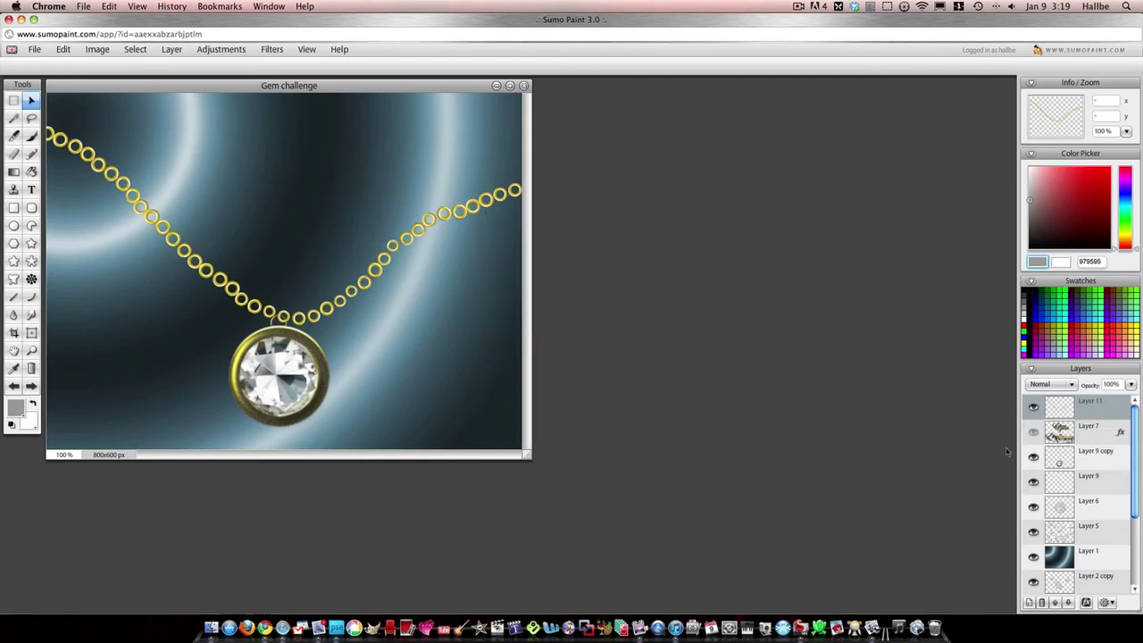
Step: Lower the gold chain's saturation slightly with Hue/Saturation and move its Layer 11 beneath Layer 9 in the layer stack
left_click(220, 49)
left_click(239, 96)
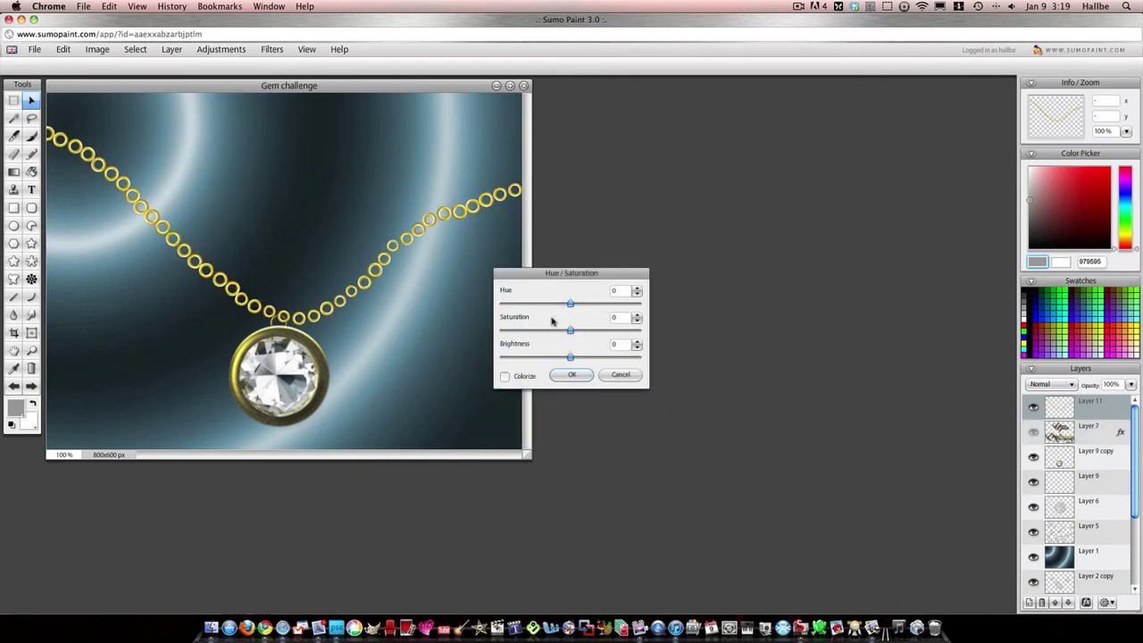
left_click_drag(570, 330, 552, 330)
left_click(572, 376)
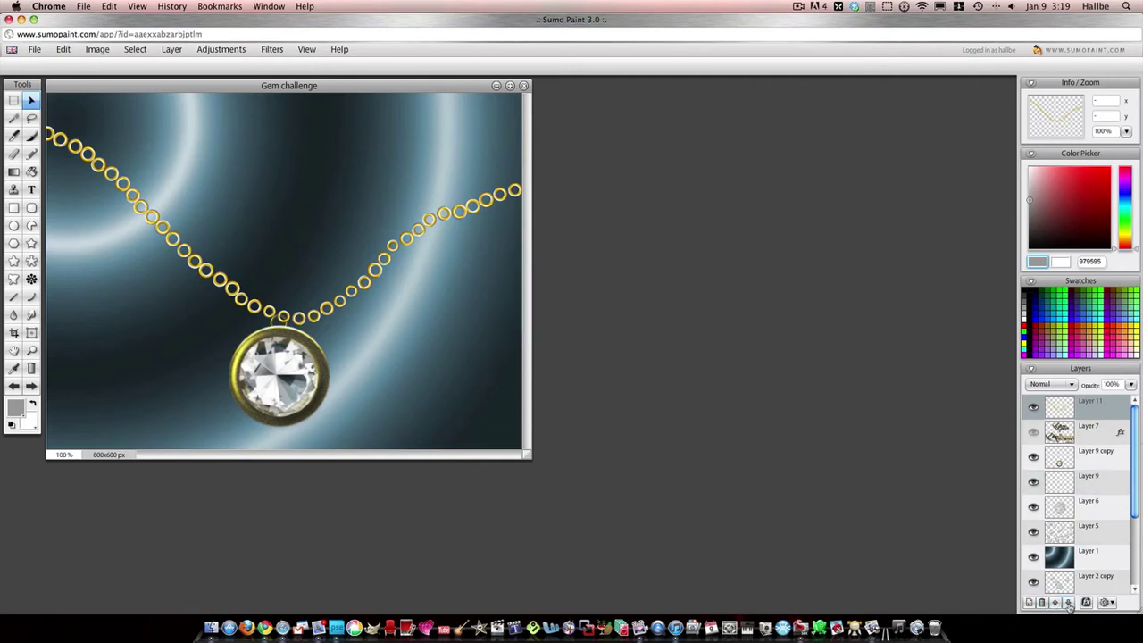
scroll(1076, 500, "down", 3)
scroll(1053, 450, "up", 3)
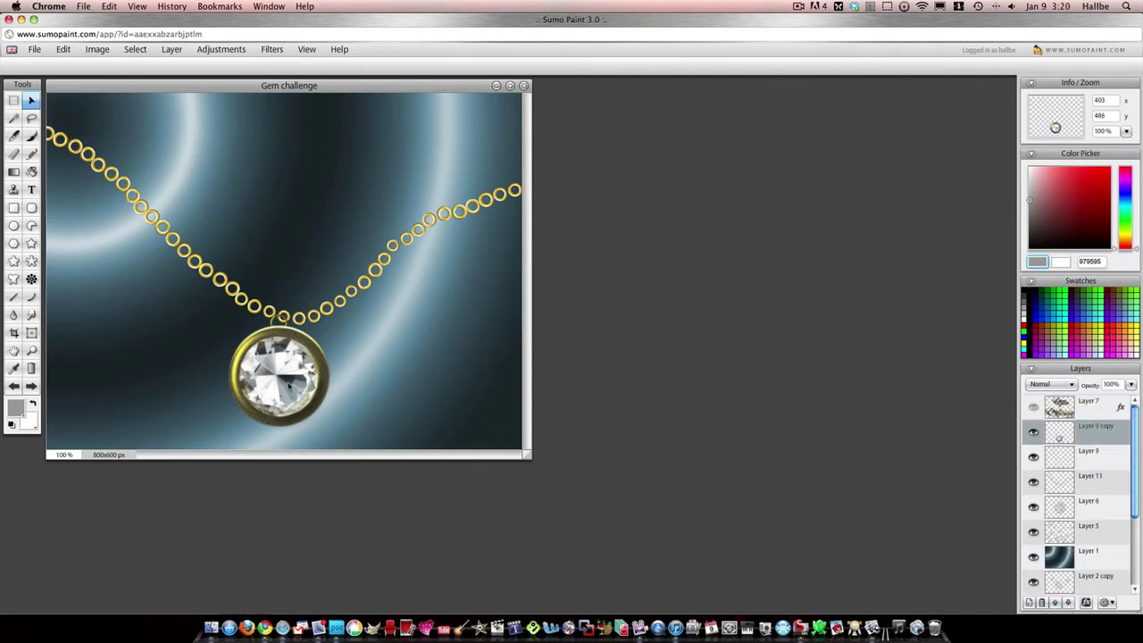
Step: Merge Layer 9 copy down into Layer 9 and move the pendant so it hangs from the chain's lowest link
left_click(1076, 432)
right_click(1081, 430)
left_click(1035, 449)
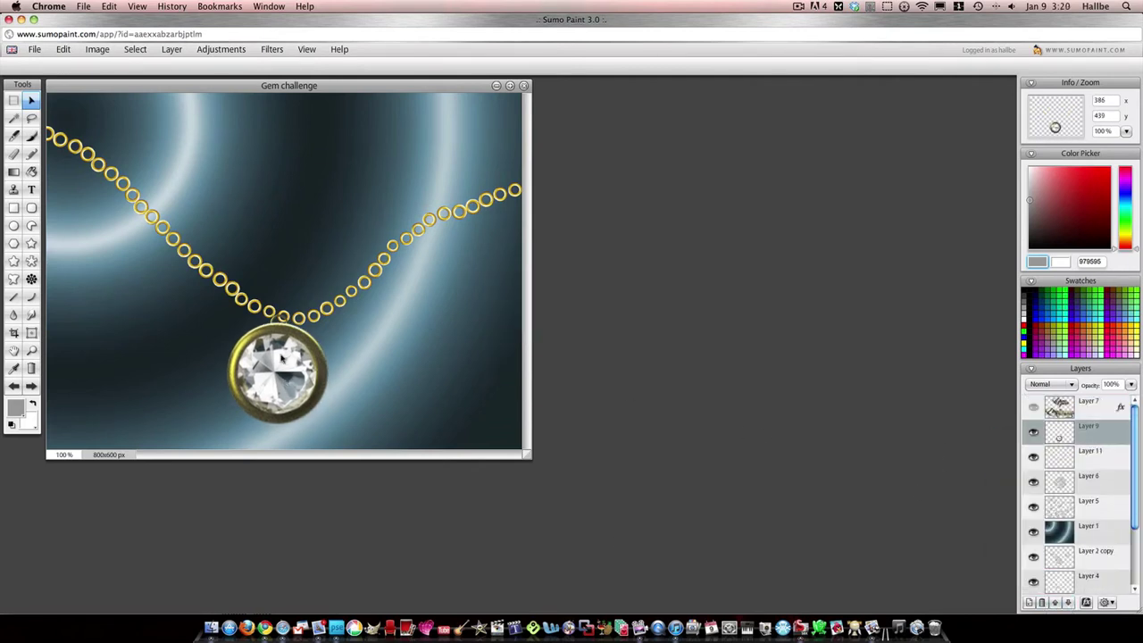
left_click_drag(283, 359, 301, 362)
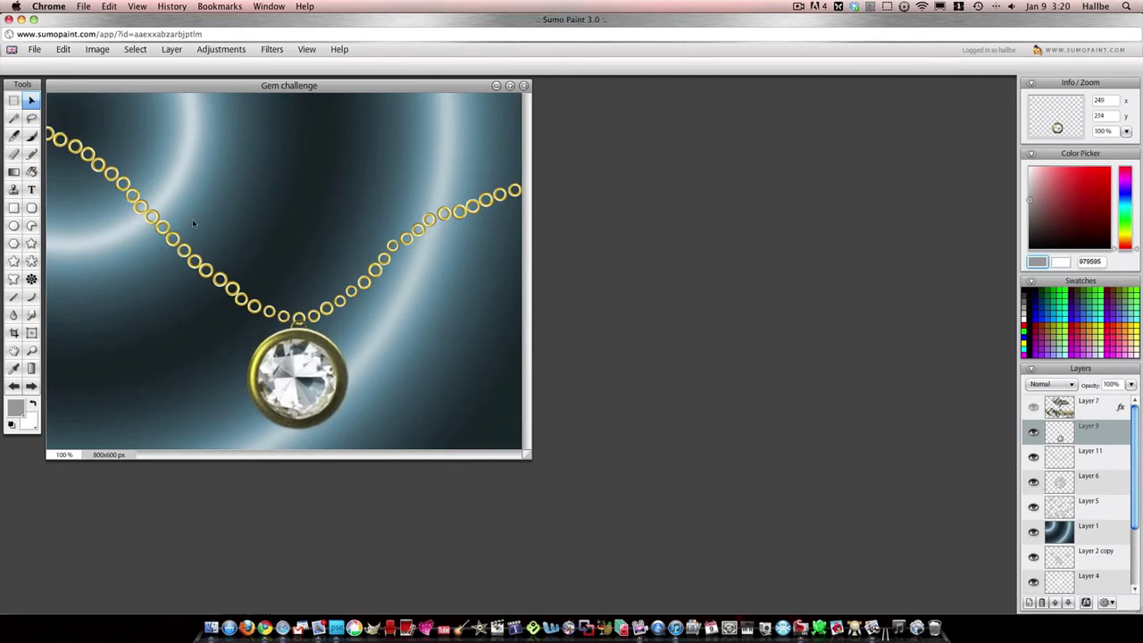
Step: Duplicate the pendant layer and enlarge the original Layer 9 slightly behind the copy to form a wider outer bezel
right_click(1058, 437)
left_click(1035, 440)
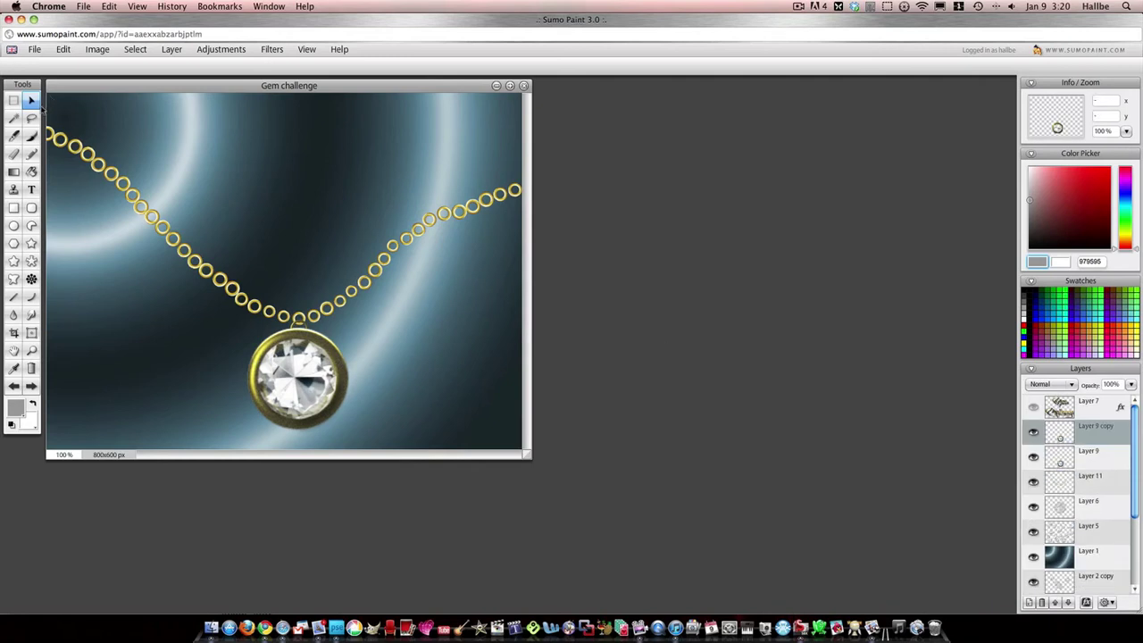
left_click(1076, 456)
right_click(315, 379)
left_click(339, 385)
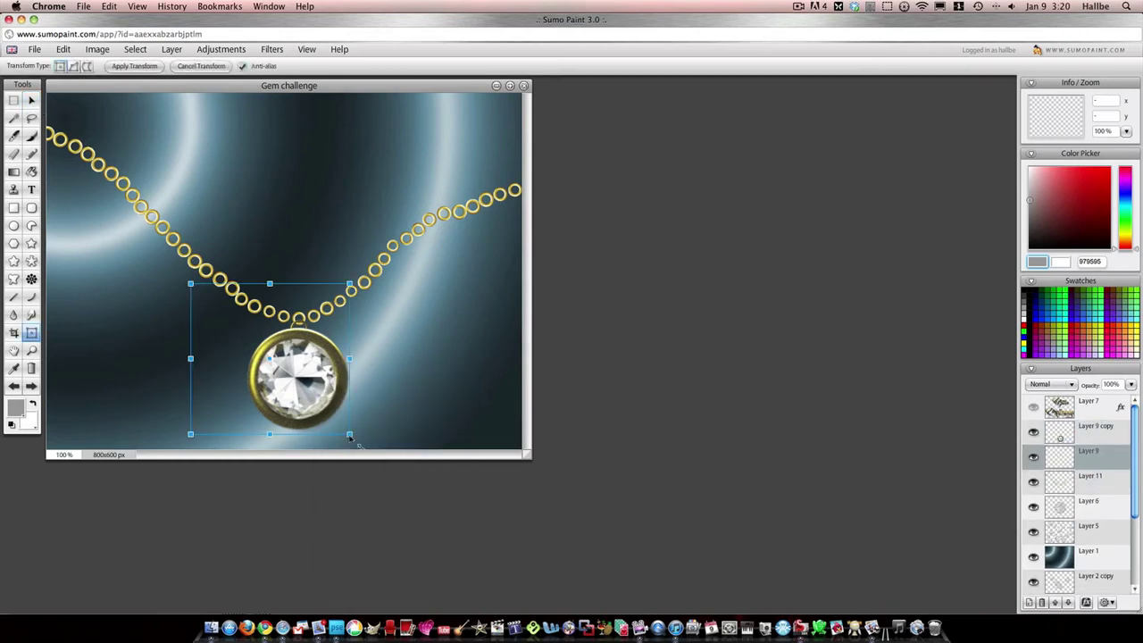
left_click_drag(350, 436, 353, 438)
left_click(1061, 429)
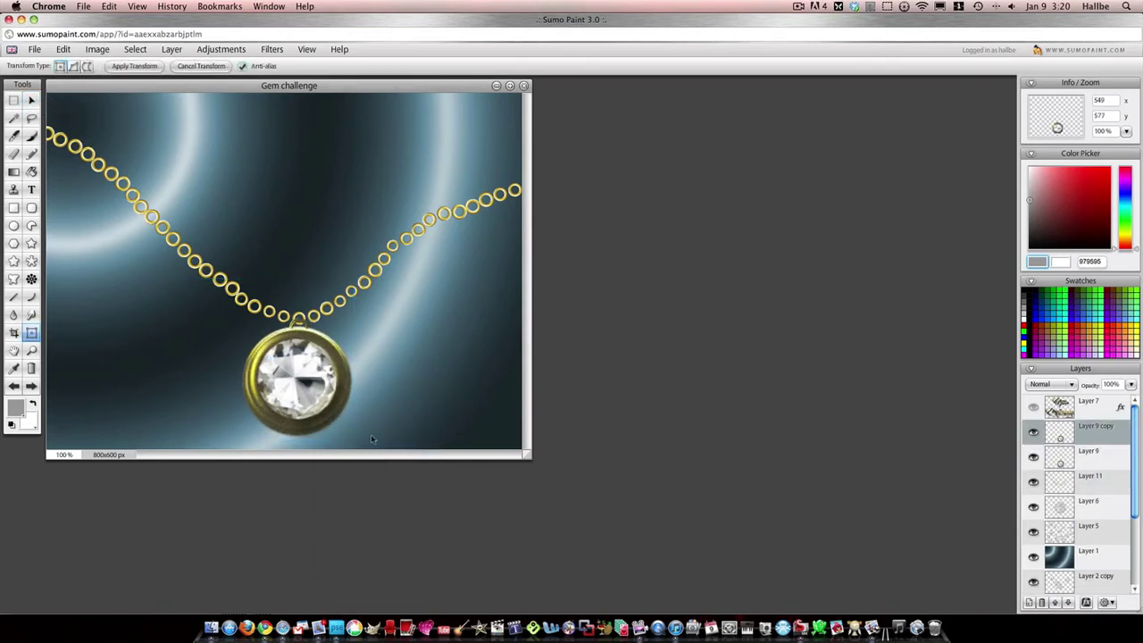
left_click(31, 100)
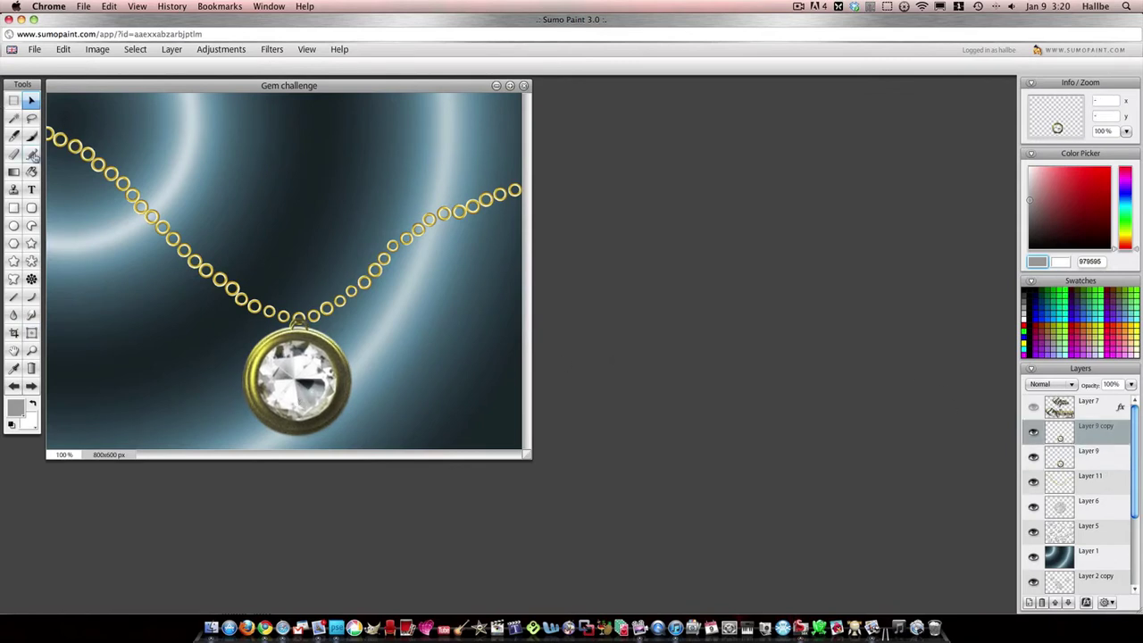
Step: Set the eraser's brush shape to Plate 3
key("b")
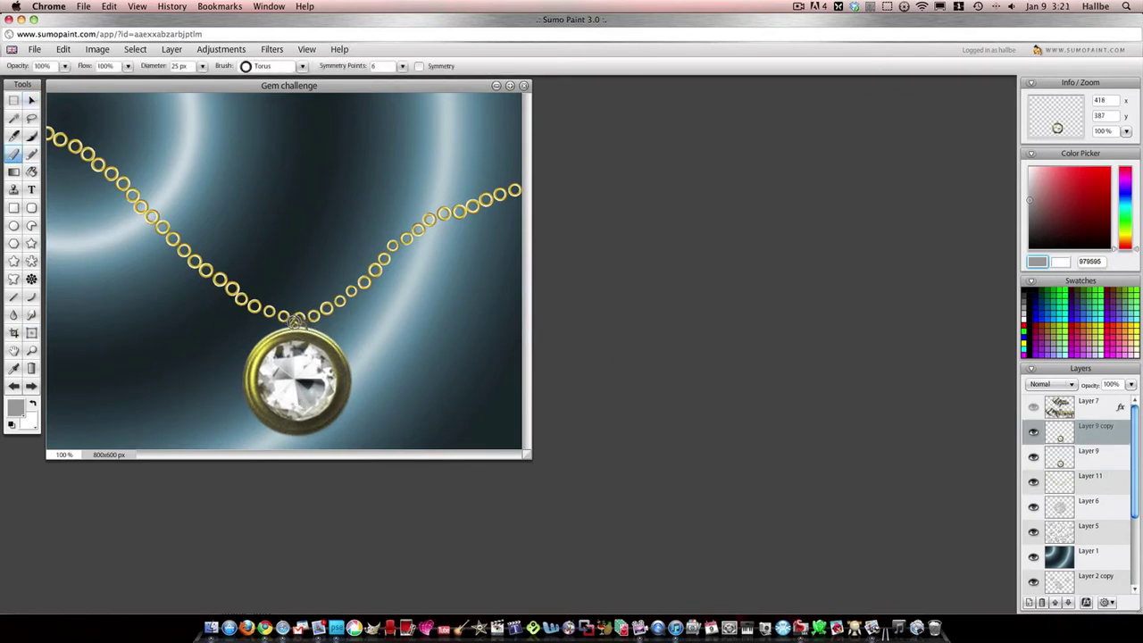
left_click(265, 64)
left_click(262, 172)
left_click(302, 67)
left_click(1085, 555)
left_click(221, 49)
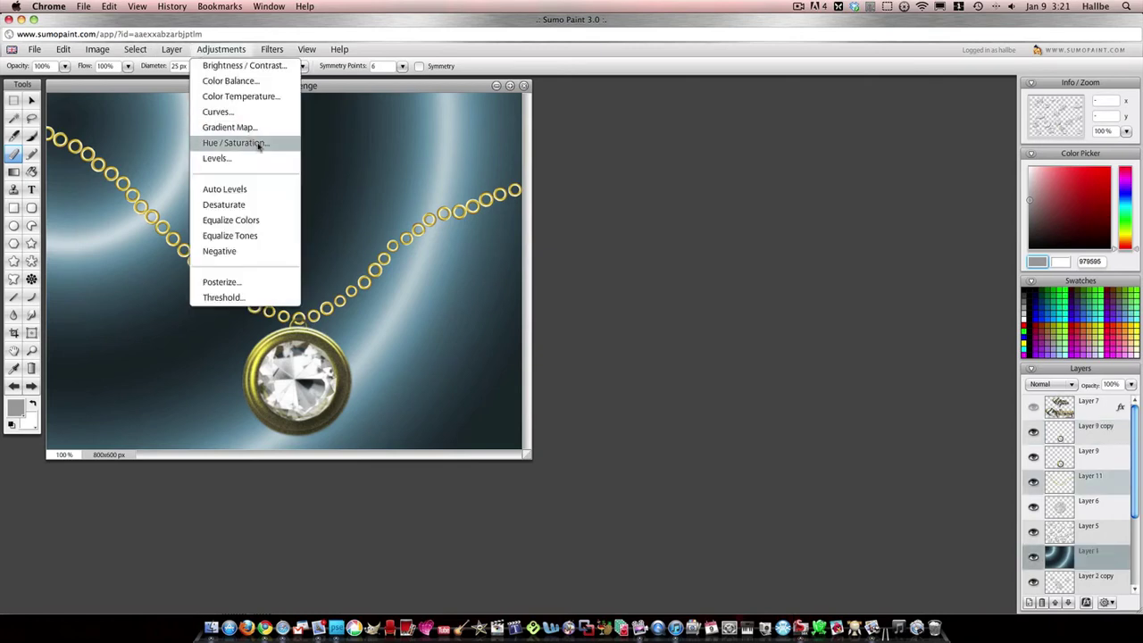
left_click(245, 143)
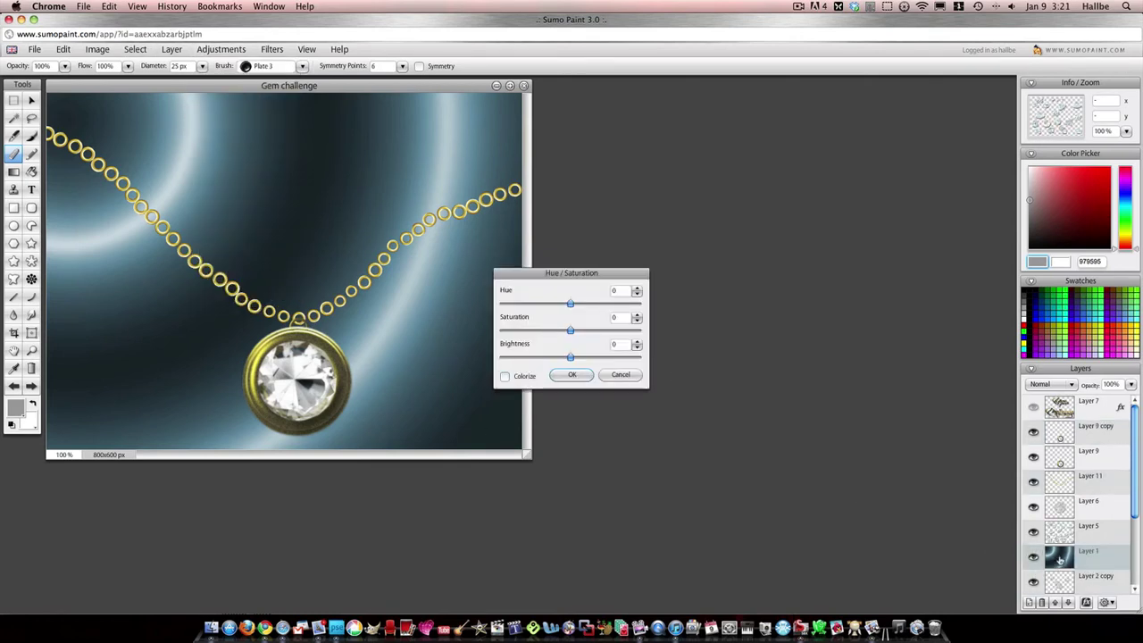
left_click(620, 378)
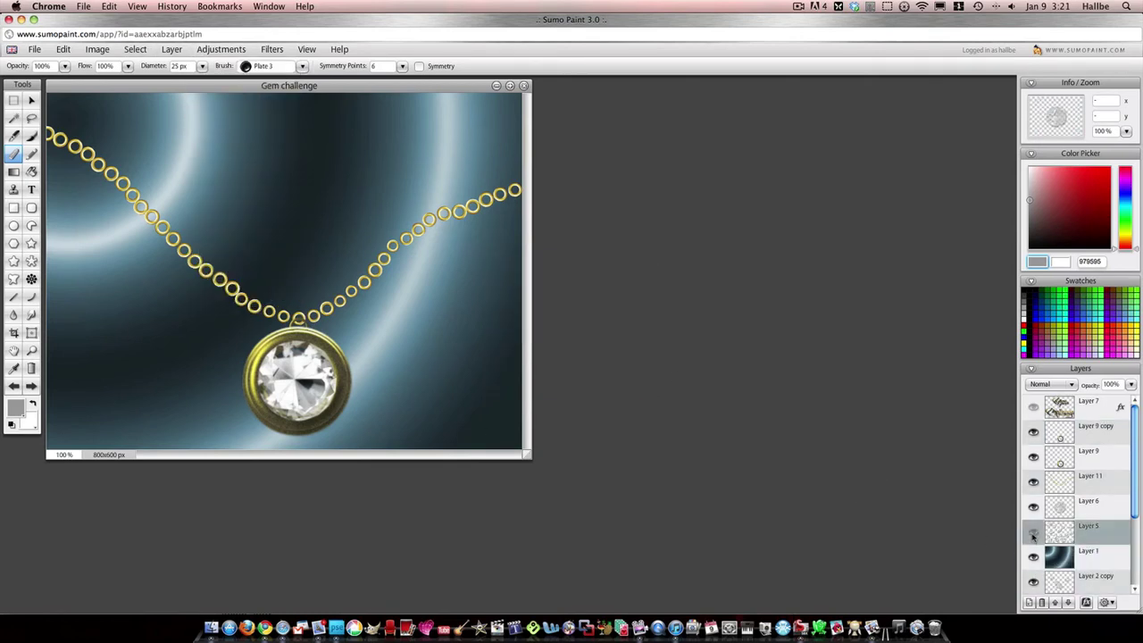
left_click(1034, 508)
left_click(1034, 507)
Step: Colorize the blue background of Layer 1 to a golden tone with Hue/Saturation, using a hue of -130
left_click(221, 49)
left_click(246, 143)
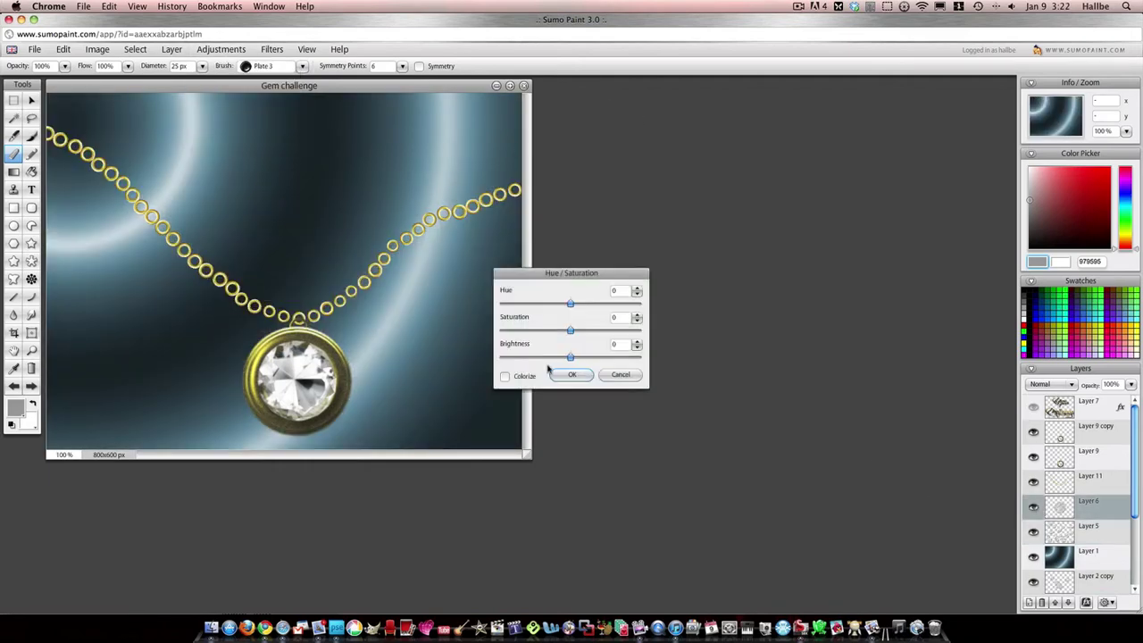
left_click(523, 382)
left_click_drag(568, 302, 518, 307)
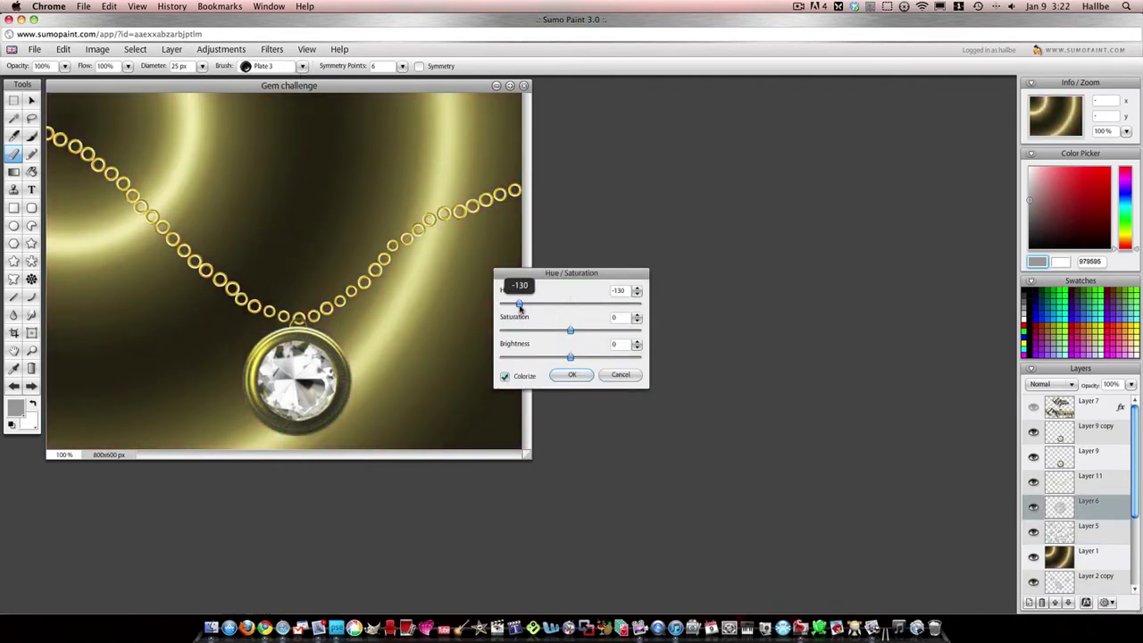
left_click(573, 375)
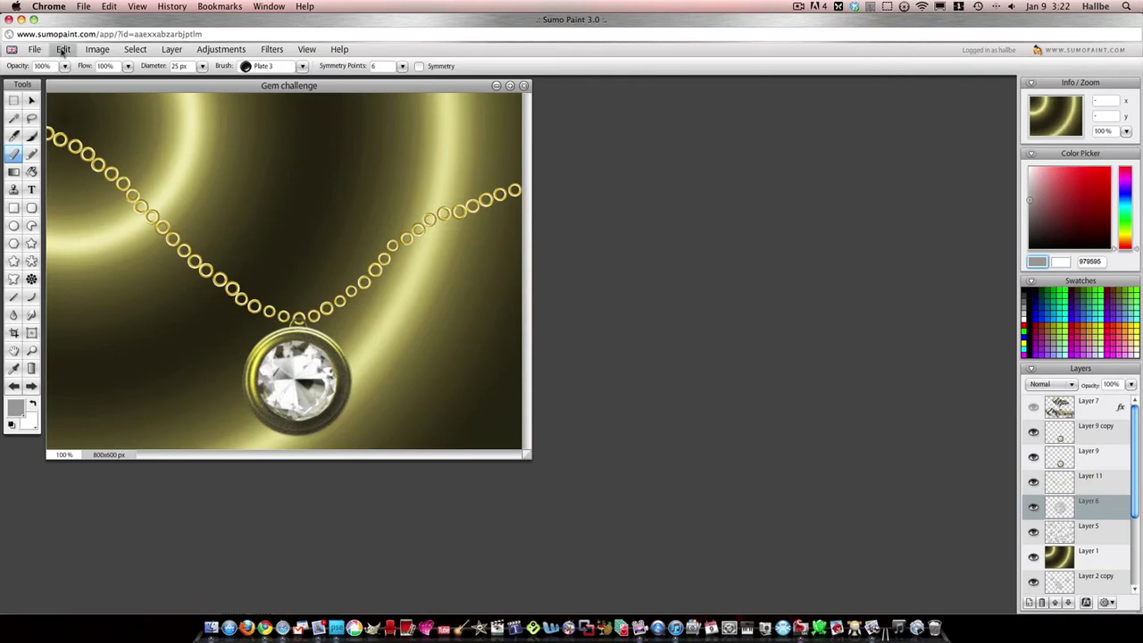
Step: Distort the golden background with the Twirl filter at a strength of 100
left_click(272, 49)
mouse_move(294, 97)
left_click(406, 176)
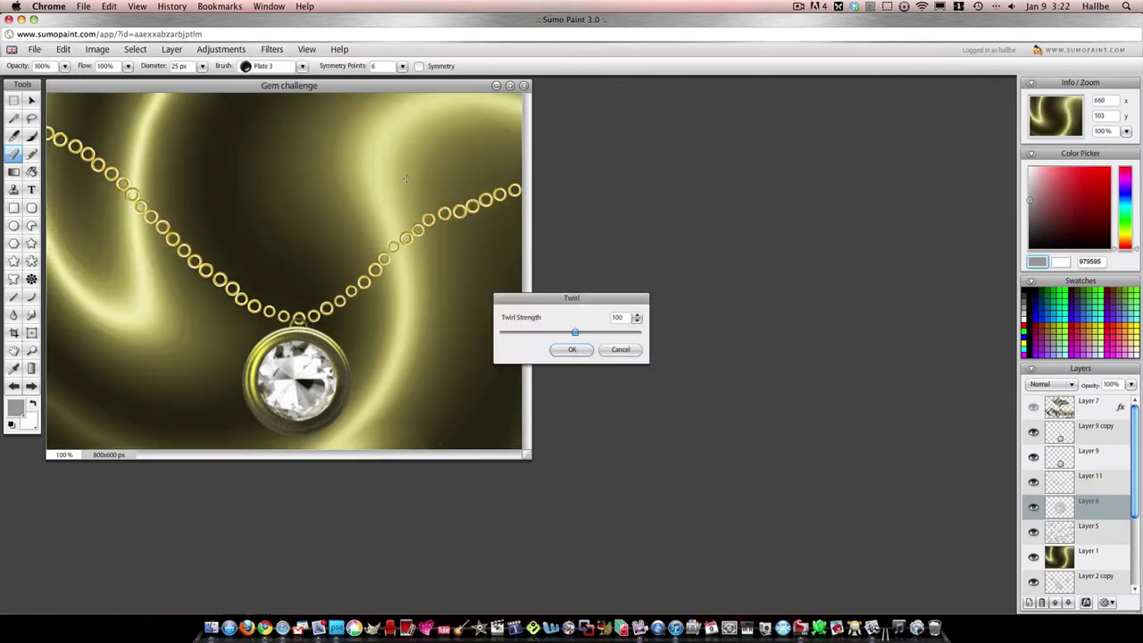
left_click(578, 351)
Step: Import sheet metal.png as a new layer and lower it beneath the pendant and chain layers
left_click(34, 49)
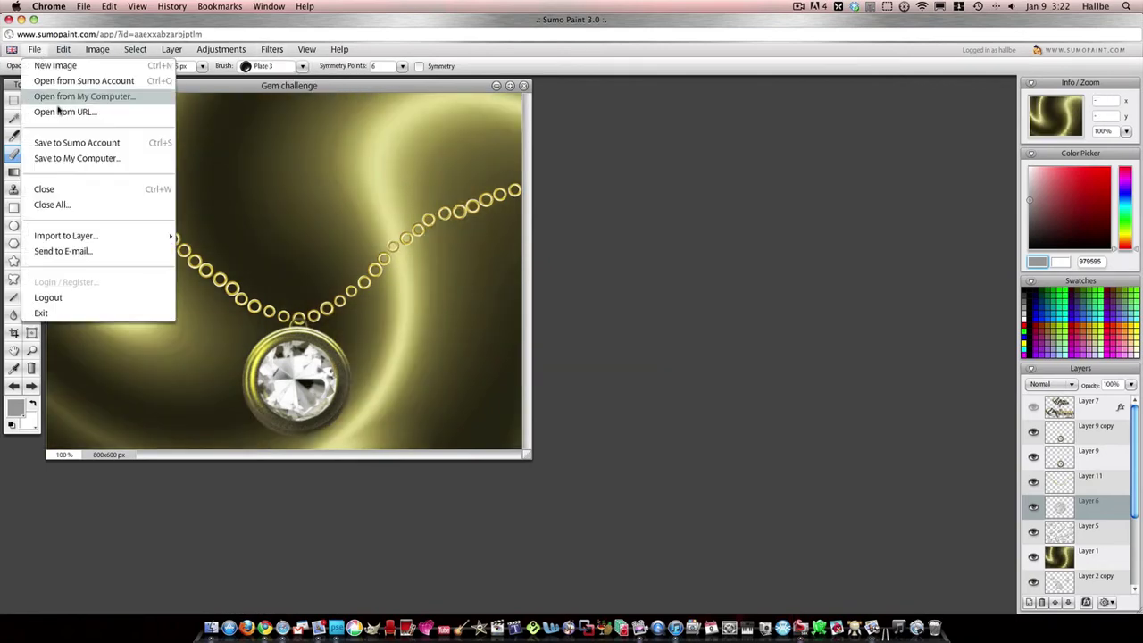
mouse_move(134, 235)
left_click(225, 235)
left_click_drag(852, 79, 853, 404)
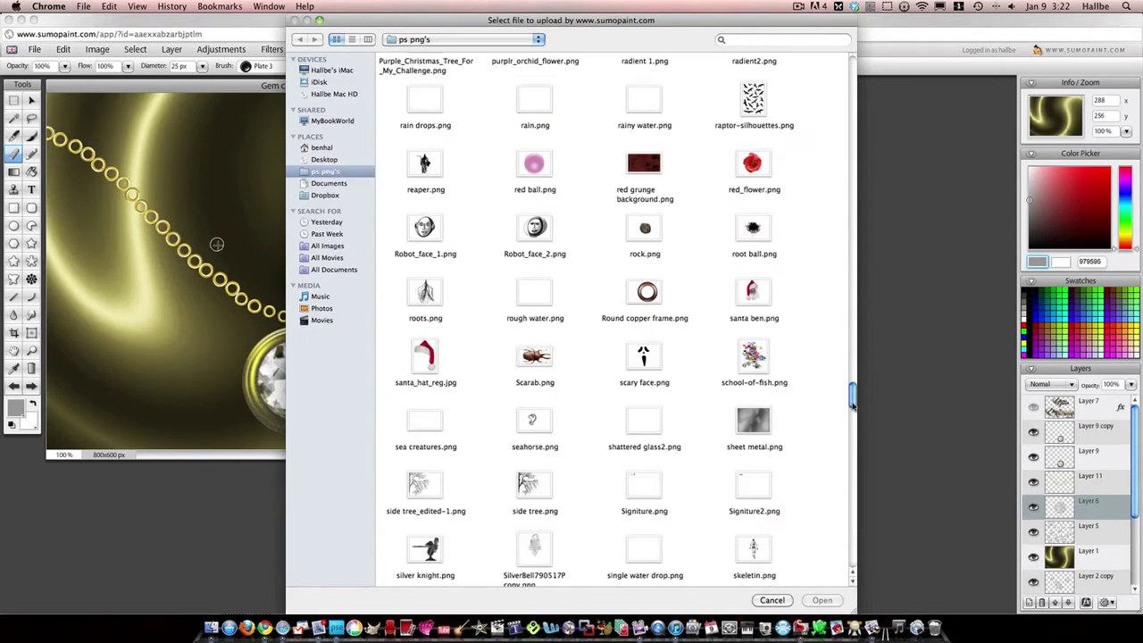
left_click(753, 422)
left_click(821, 600)
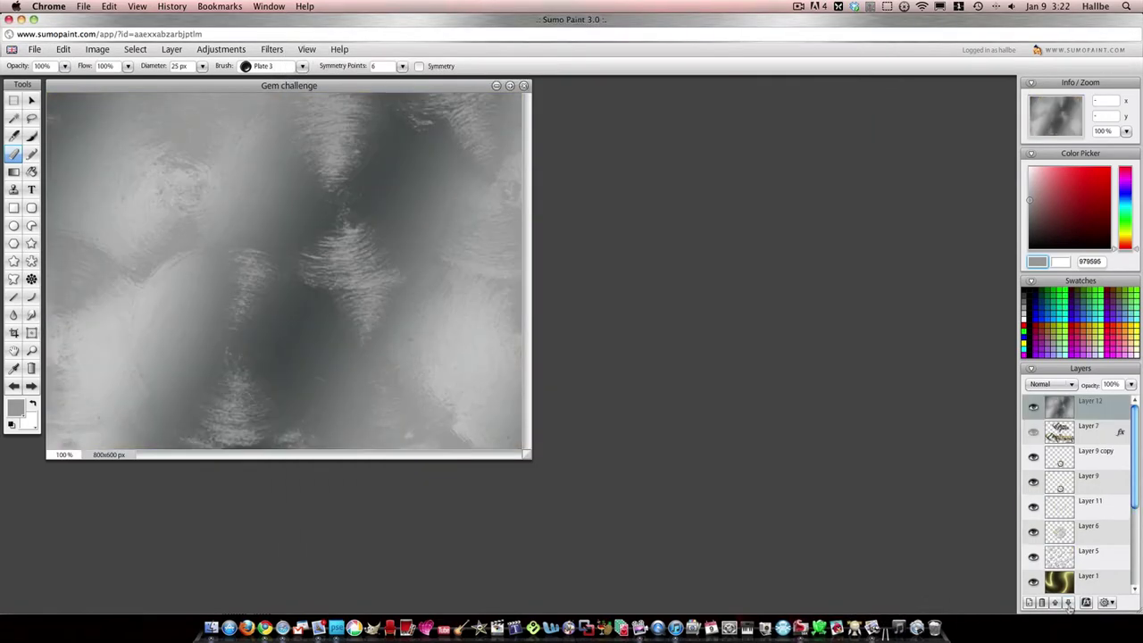
left_click(1068, 603)
Step: Try the Hard Light, Overlay, Darken, Multiply, Linear Burn, Lighten, Screen, Linear Dodge and Difference blend modes on the sheet metal layer
left_click(1061, 384)
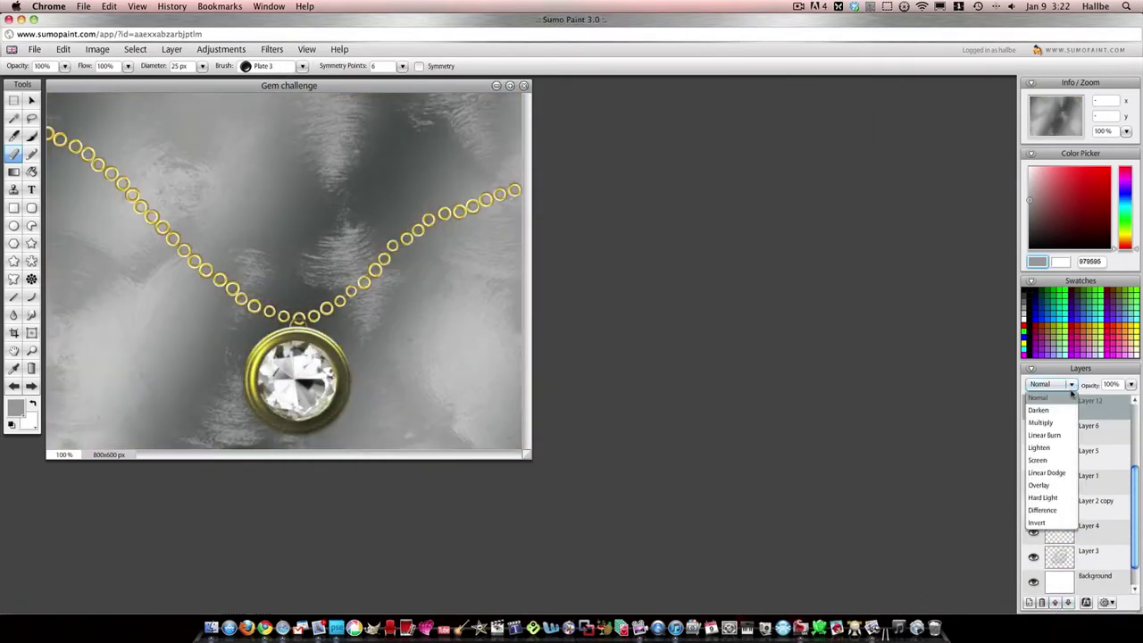
left_click(1050, 498)
left_click(1058, 384)
left_click(1055, 485)
left_click(1057, 384)
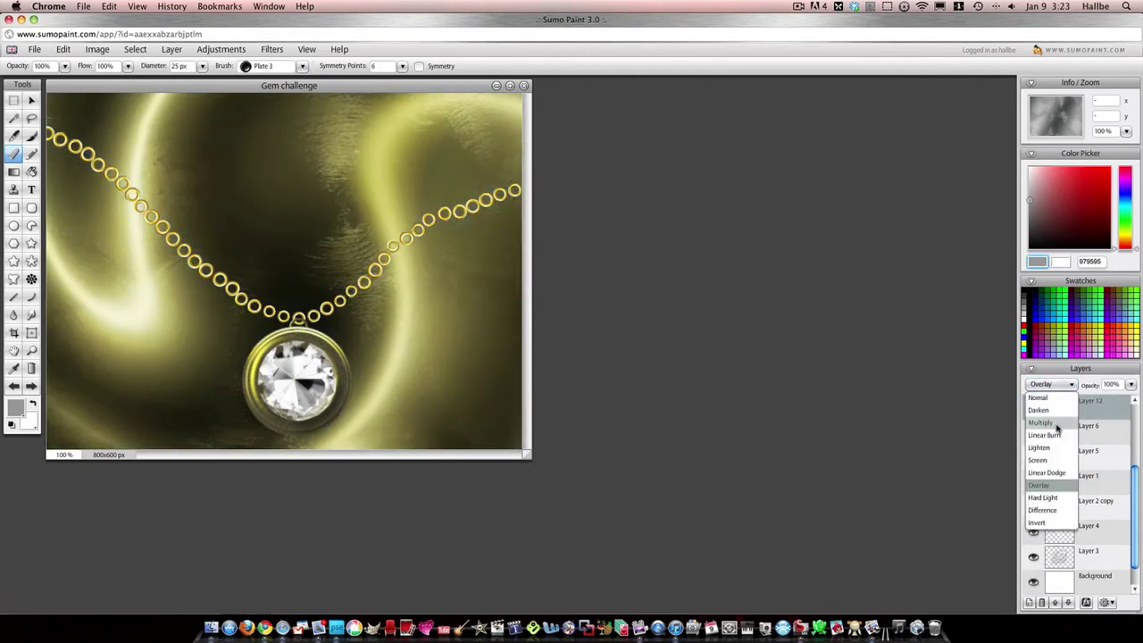
left_click(1056, 409)
left_click(1056, 384)
left_click(1052, 422)
left_click(1052, 384)
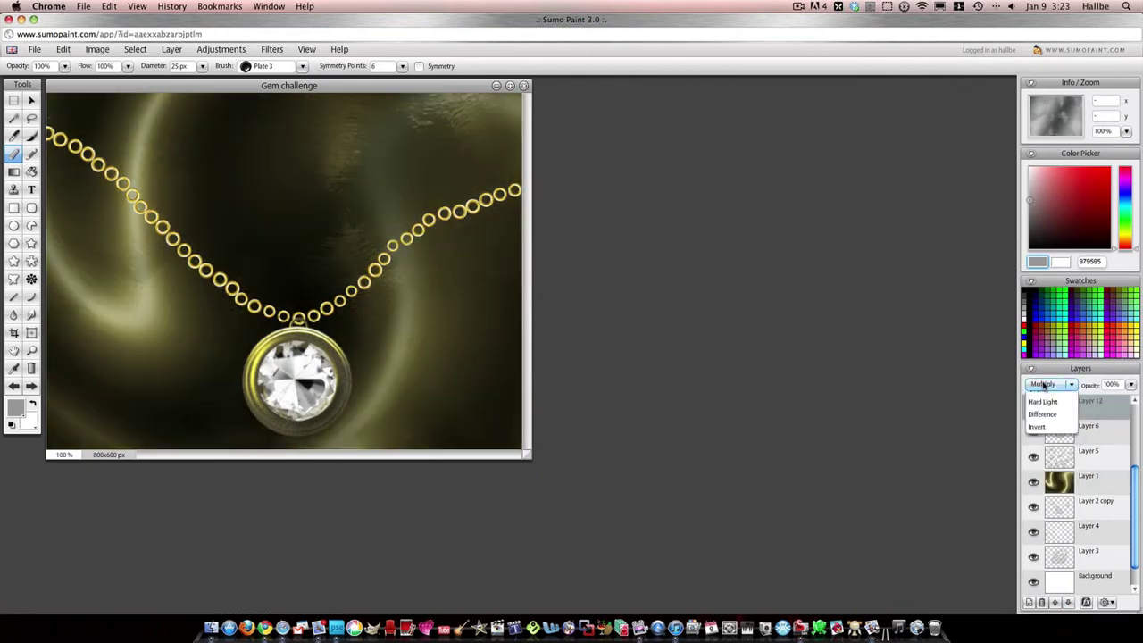
left_click(1043, 435)
left_click(1052, 384)
left_click(1040, 446)
left_click(1052, 384)
left_click(1038, 459)
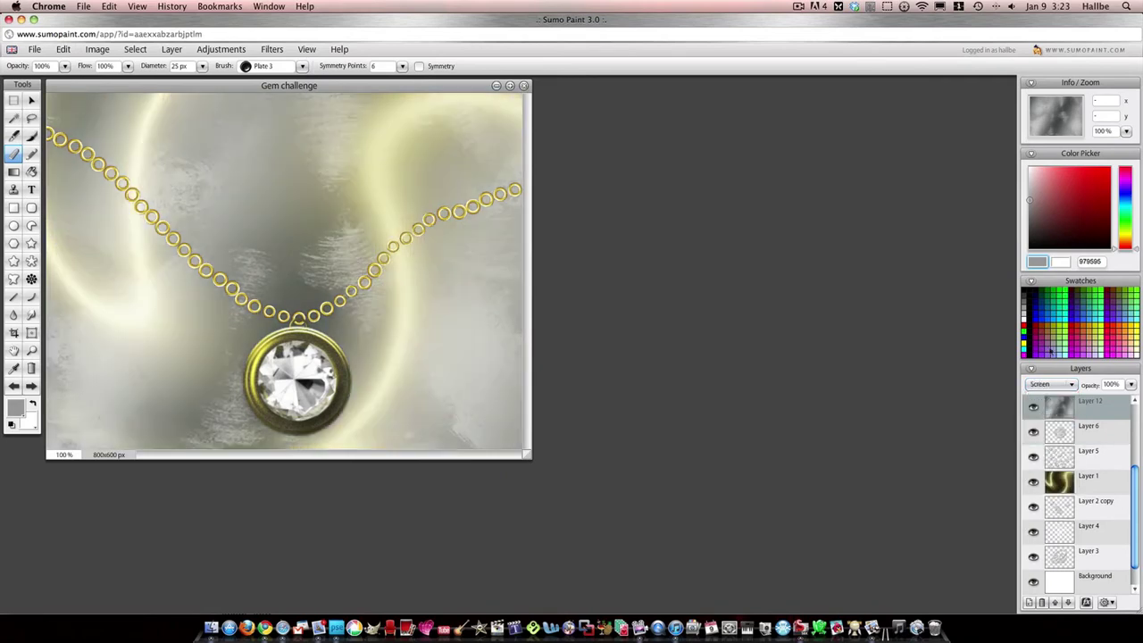
left_click(1052, 384)
left_click(1046, 472)
left_click(1051, 384)
left_click(1041, 485)
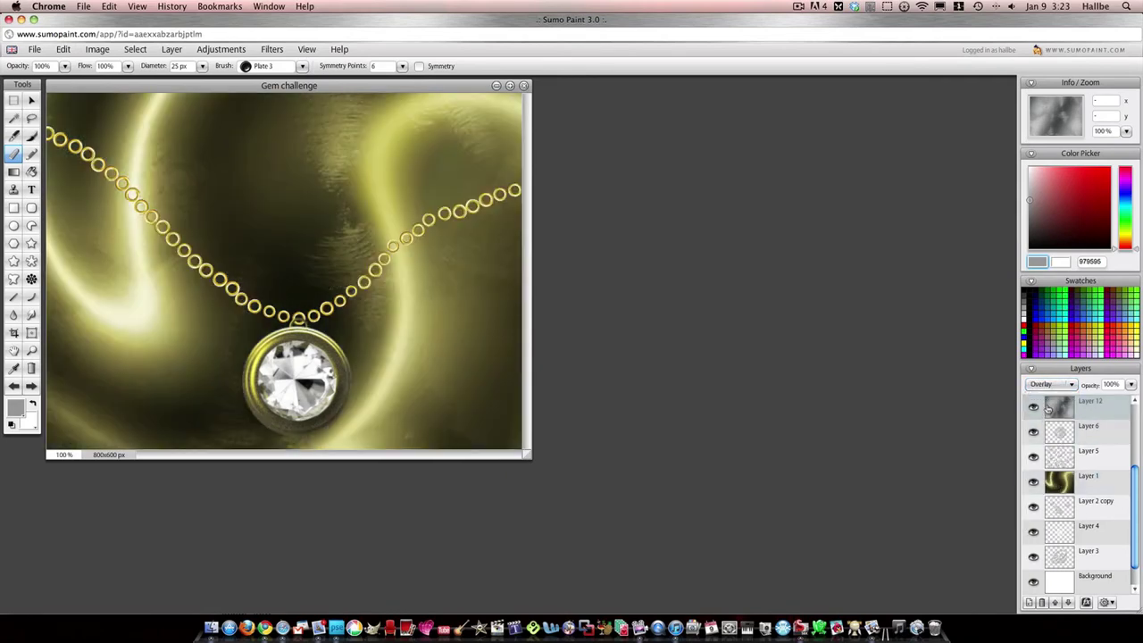
left_click(1052, 384)
left_click(1041, 510)
left_click(1052, 384)
left_click(1047, 510)
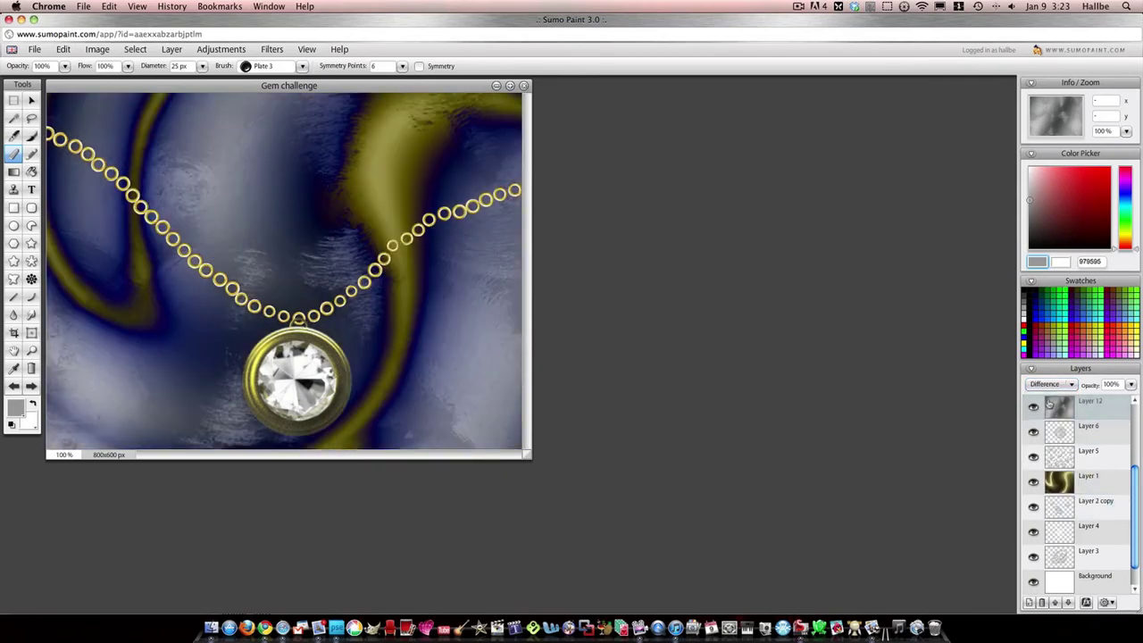
Step: Set the sheet metal layer's blend mode to Multiply and merge it into the golden background of Layer 1
left_click(1052, 383)
left_click(1048, 409)
left_click(1049, 383)
left_click(1040, 423)
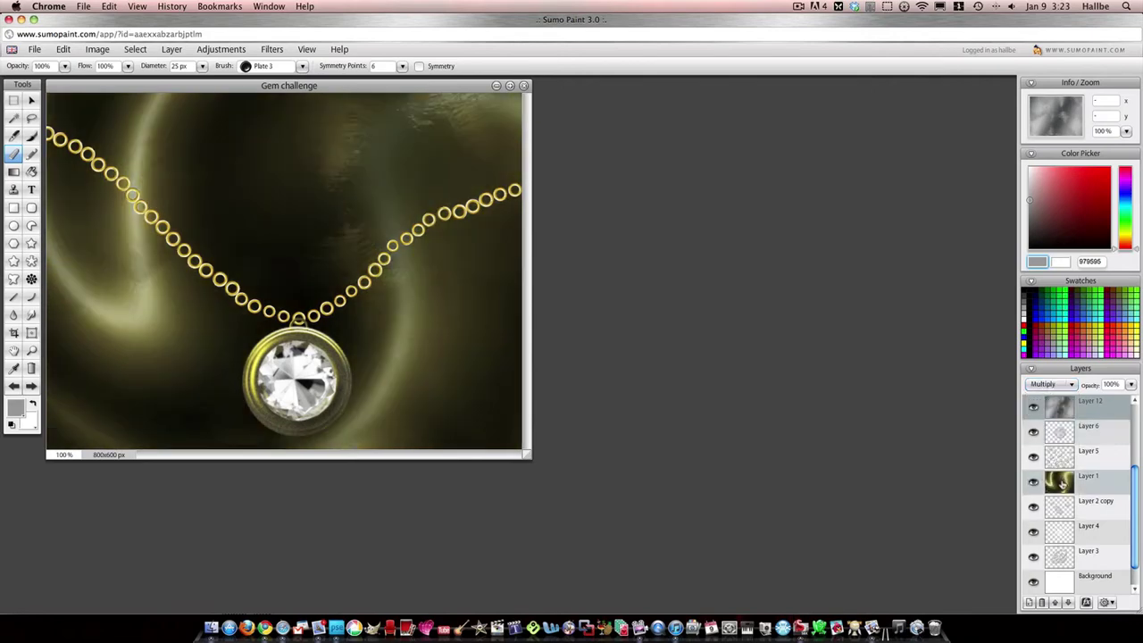
right_click(1056, 409)
left_click(1027, 450)
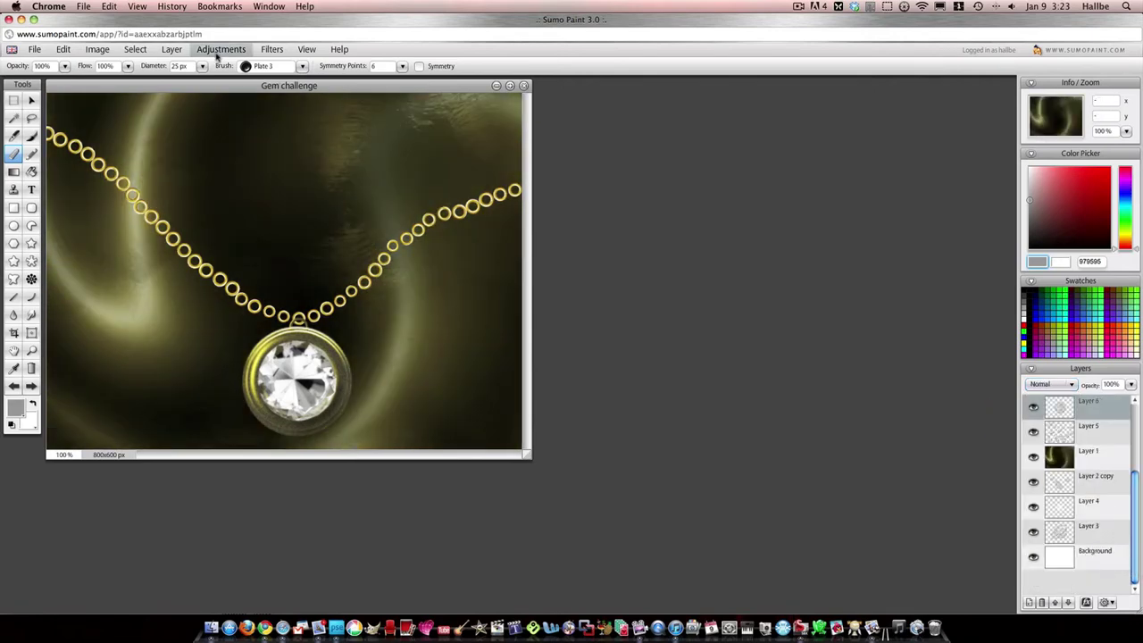
Step: Try Equalize Tones on the merged background and undo it
left_click(220, 49)
left_click(228, 238)
key("ctrl+z")
Step: Raise the merged background's brightness slightly with the Hue/Saturation adjustment
left_click(221, 50)
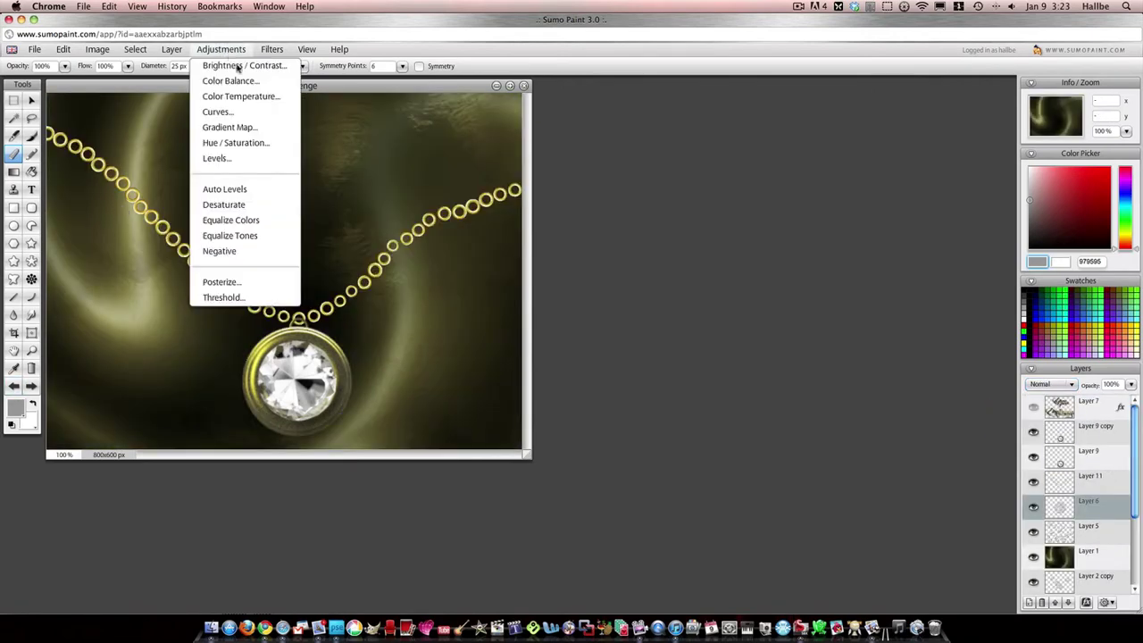
left_click(234, 143)
left_click_drag(570, 357, 579, 357)
left_click(572, 375)
Step: Colorize the background with Hue/Saturation at hue -133, saturation -41 and brightness -111 for a deep gold tone
left_click(220, 49)
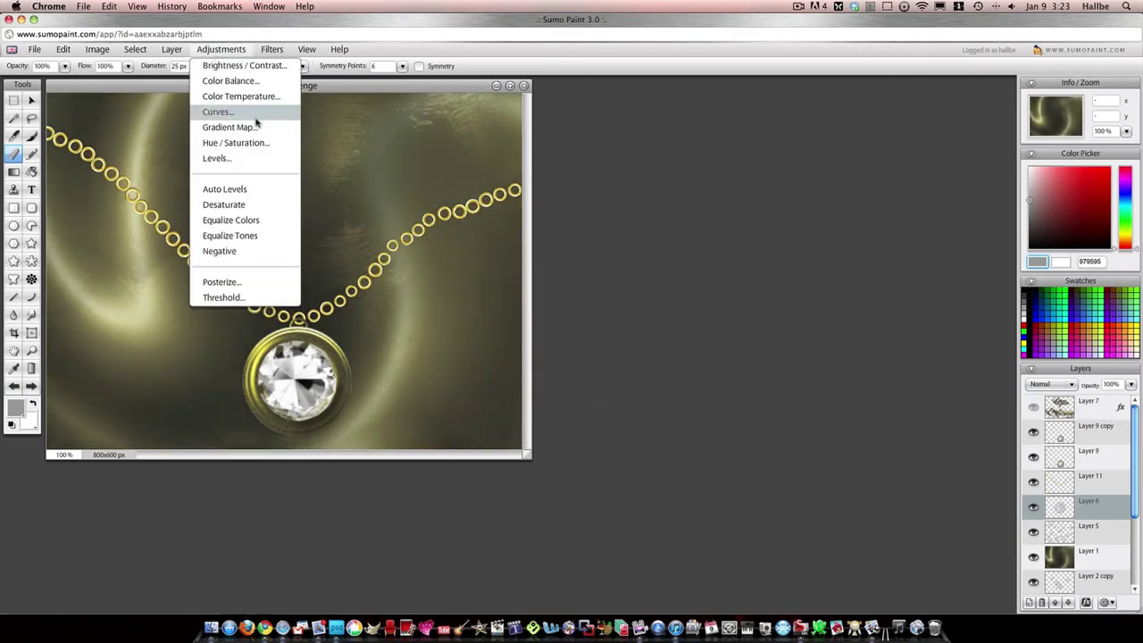
left_click(233, 143)
left_click(504, 376)
left_click_drag(571, 304, 538, 357)
left_click_drag(518, 304, 518, 304)
left_click_drag(576, 331, 540, 331)
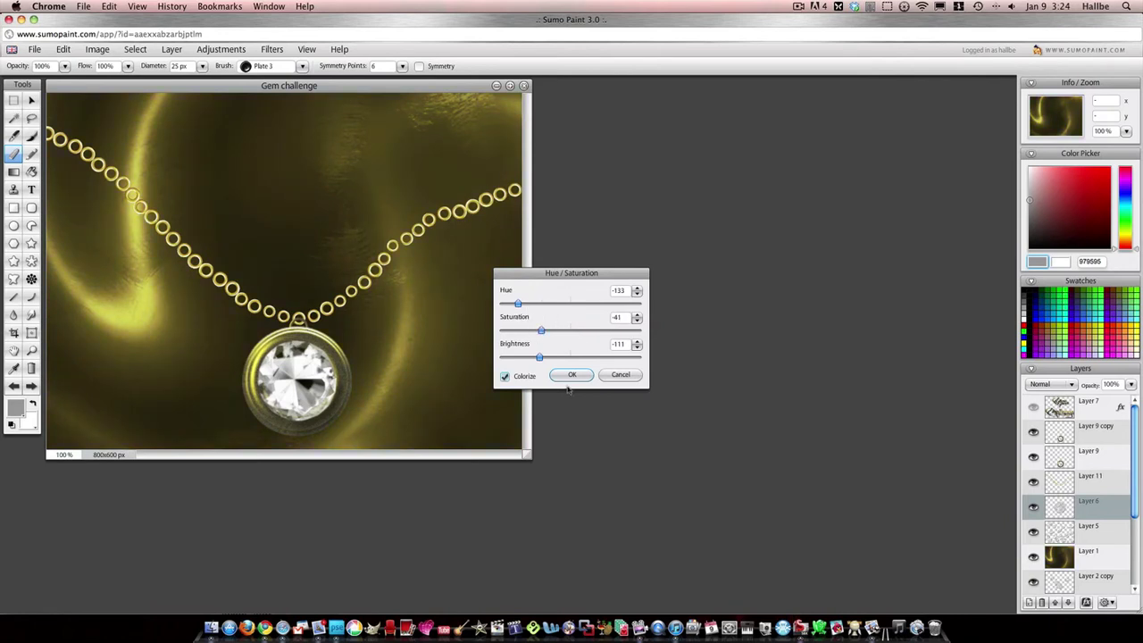
left_click(572, 374)
Step: Apply the Emboss filter to the golden background to give it a raised metal texture
left_click(271, 49)
mouse_move(295, 206)
left_click(384, 206)
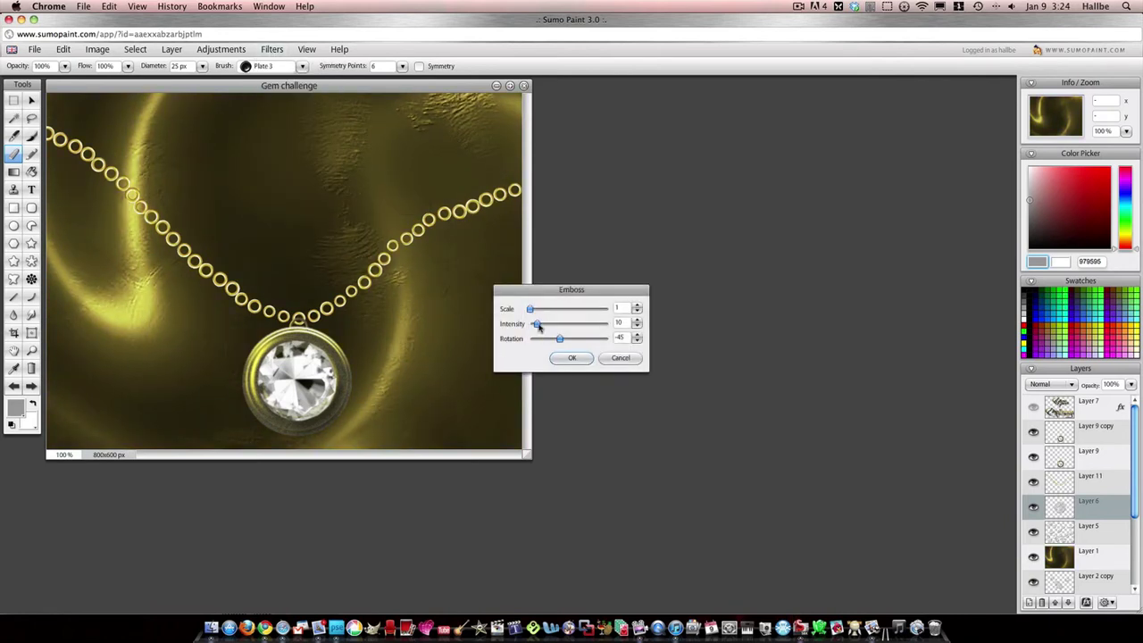
left_click(572, 357)
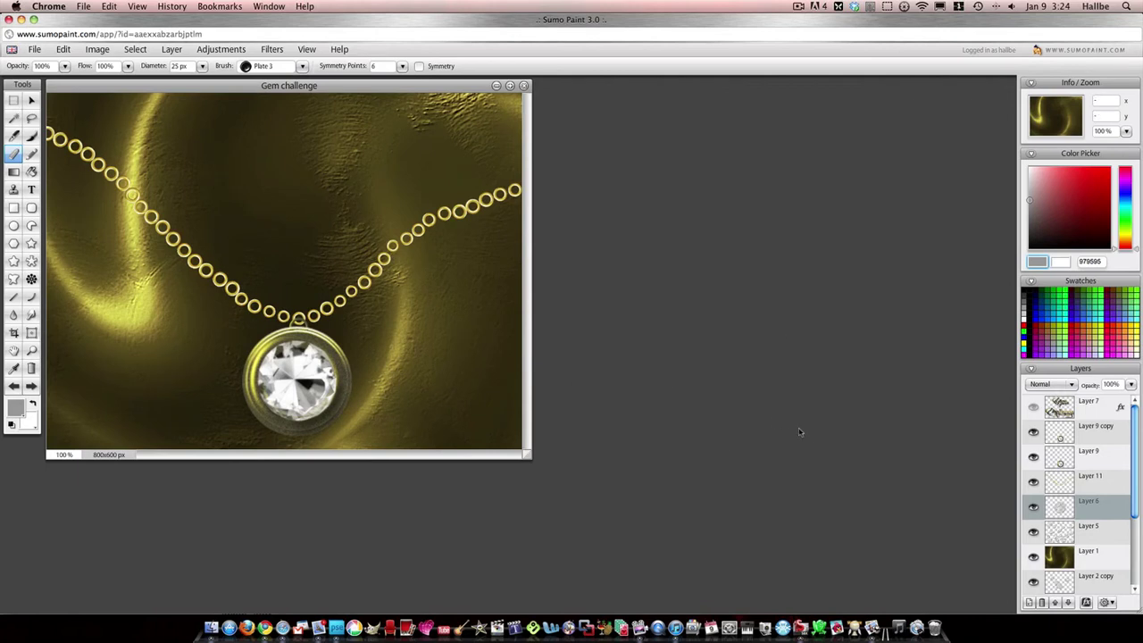
Step: Give the Layer 9 copy pendant a near-black (050505) outer glow with strength 14, size X 15 and size Y 14
right_click(1063, 436)
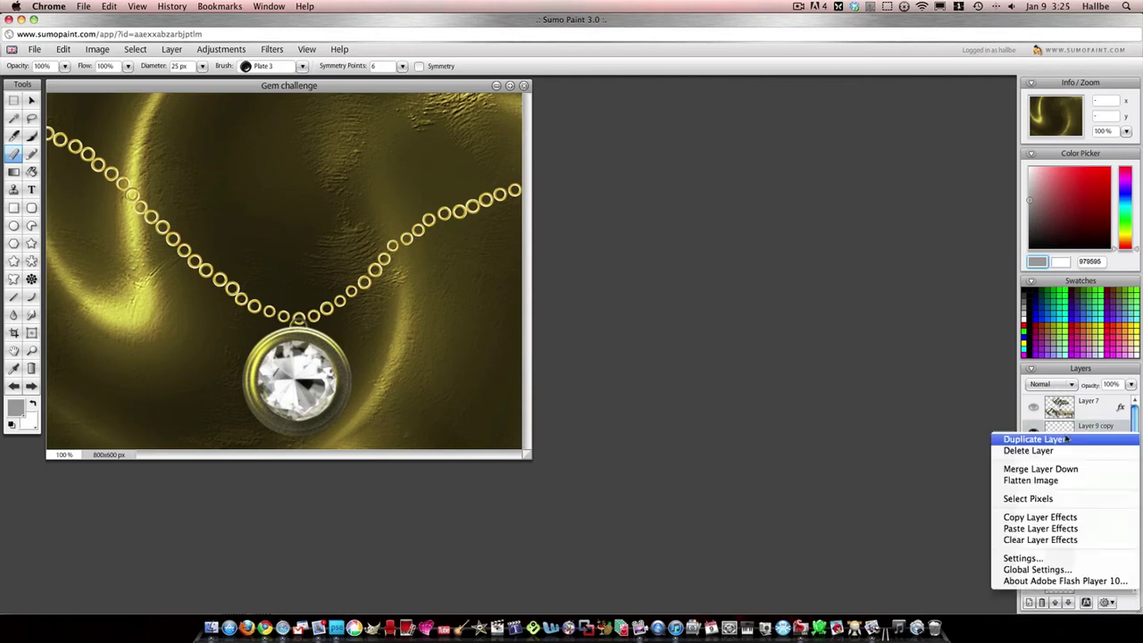
left_click(171, 49)
left_click(172, 49)
mouse_move(201, 127)
left_click(284, 159)
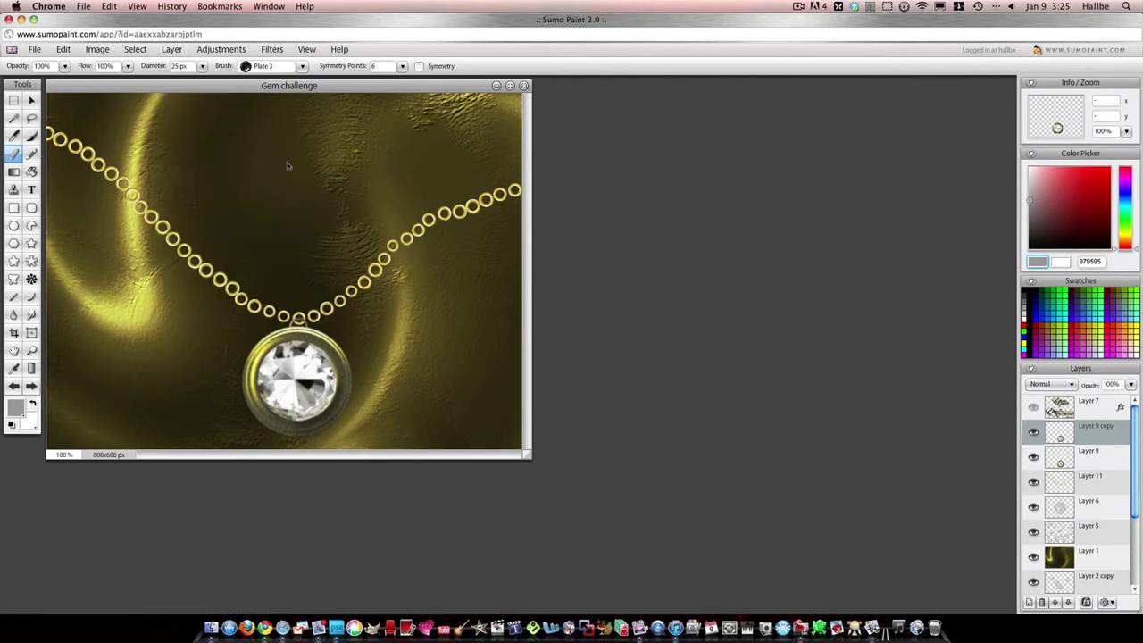
left_click(596, 328)
left_click(601, 479)
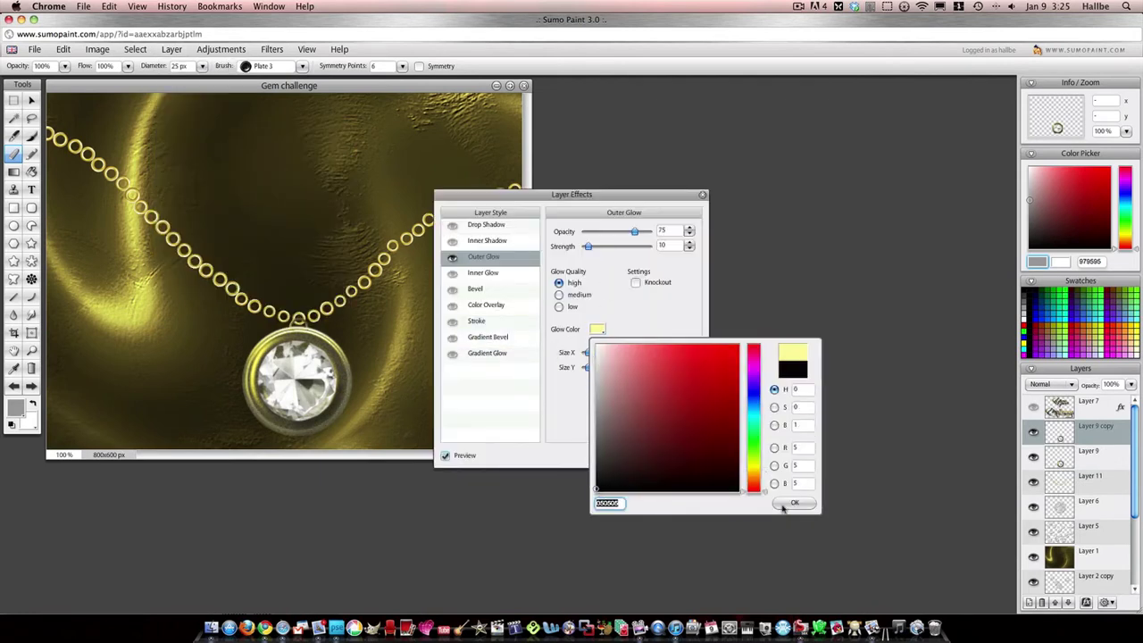
left_click(784, 506)
left_click_drag(588, 353, 591, 367)
left_click_drag(589, 247, 592, 247)
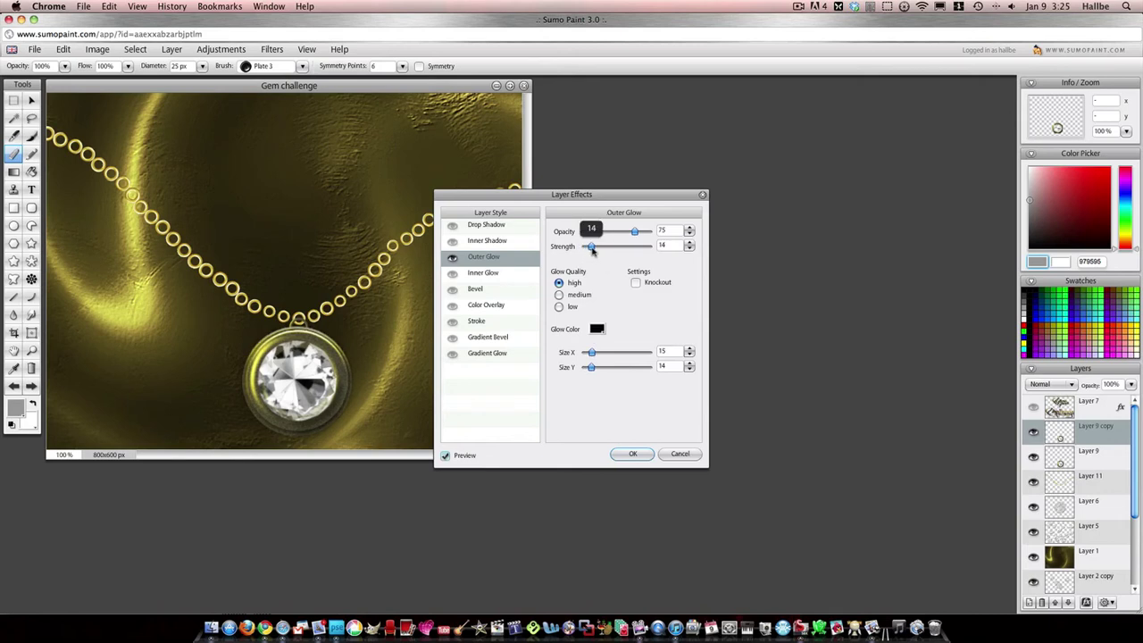
left_click(633, 453)
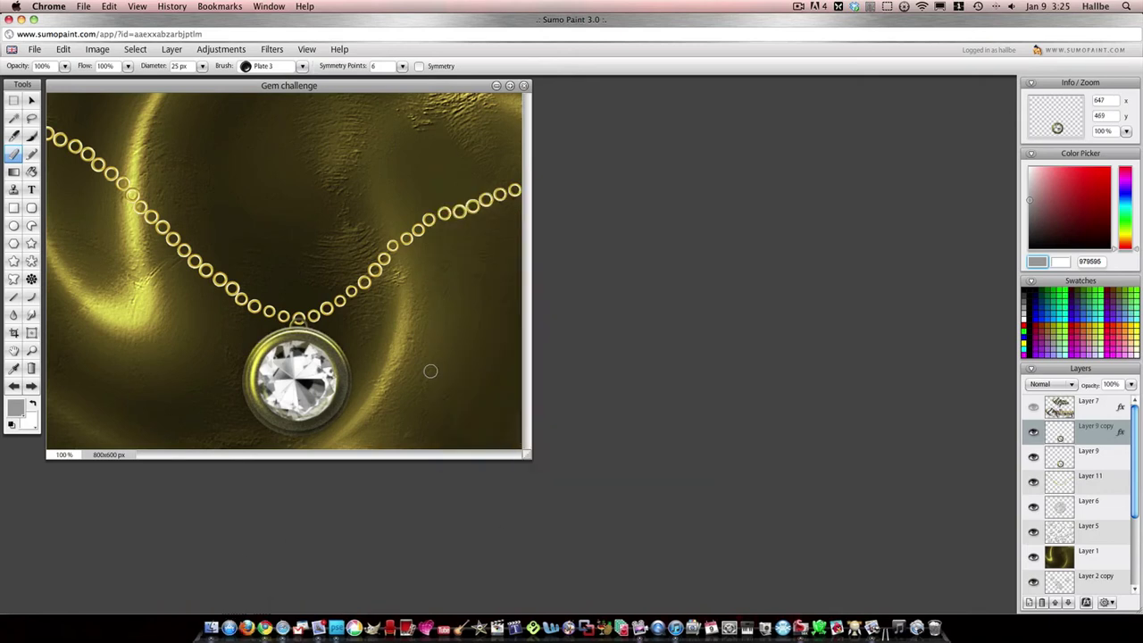
Step: Merge the pendant layers down into the chain layer and add a black drop shadow with distance 39 and angle 271
right_click(1070, 433)
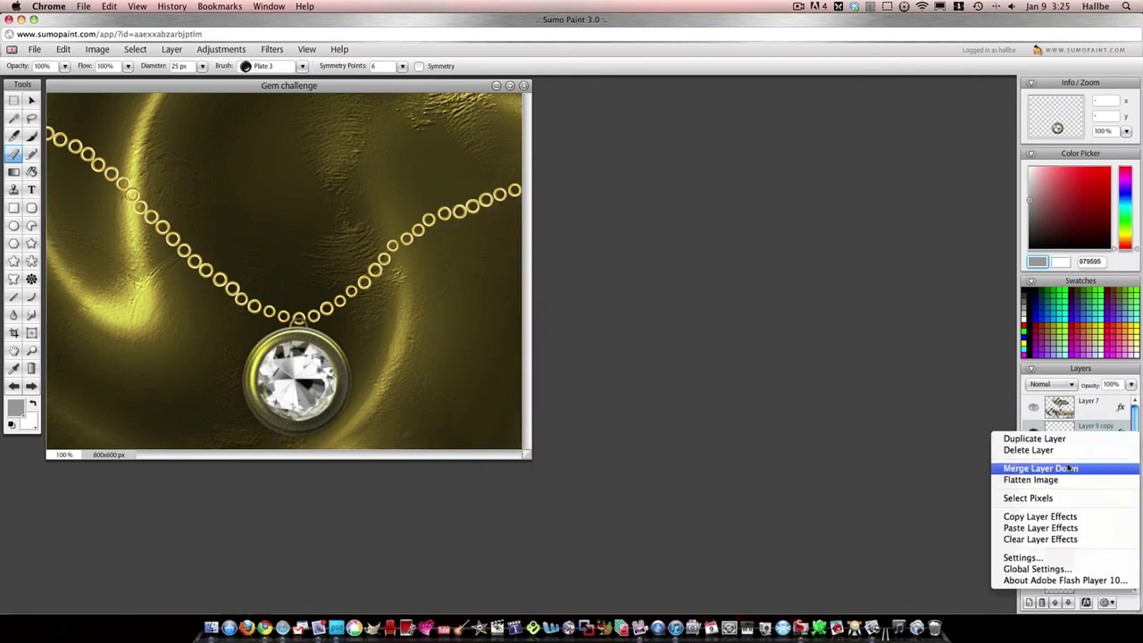
left_click(1063, 470)
left_click(171, 49)
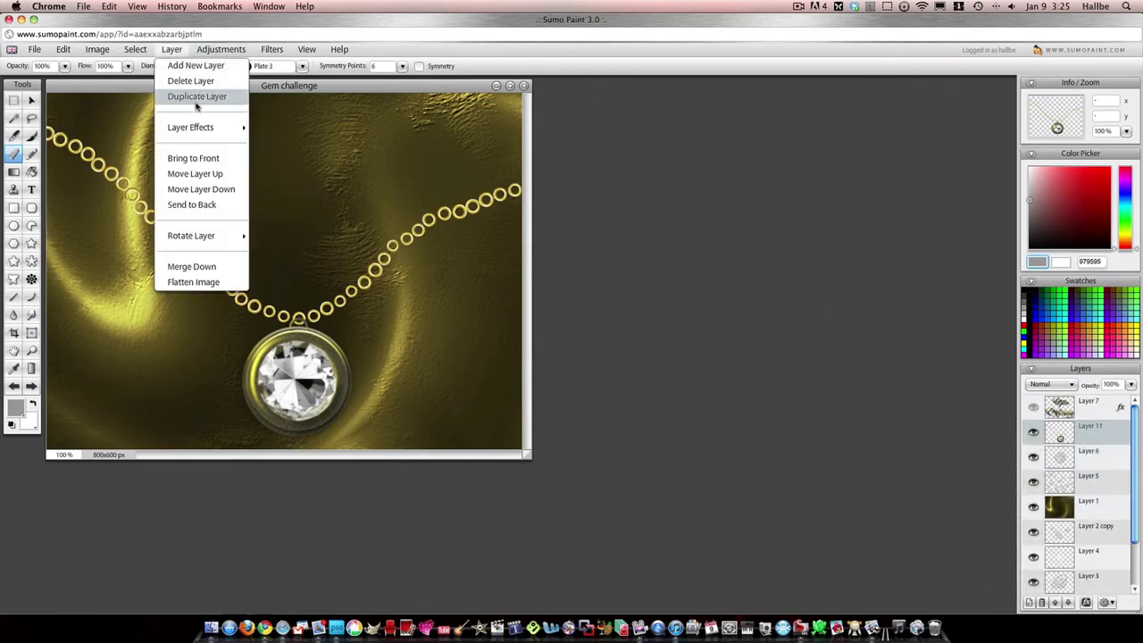
mouse_move(191, 125)
left_click(295, 125)
left_click_drag(542, 201, 650, 193)
left_click_drag(693, 254, 717, 254)
left_click(704, 367)
left_click(703, 383)
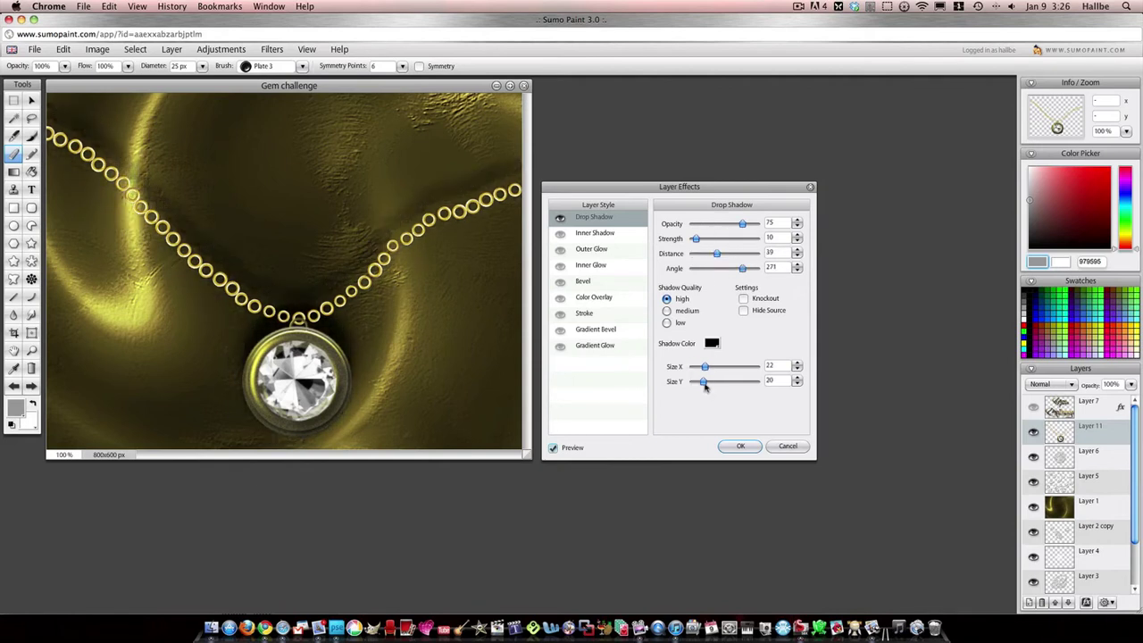
left_click_drag(703, 367, 700, 367)
left_click_drag(703, 381, 697, 382)
left_click(738, 446)
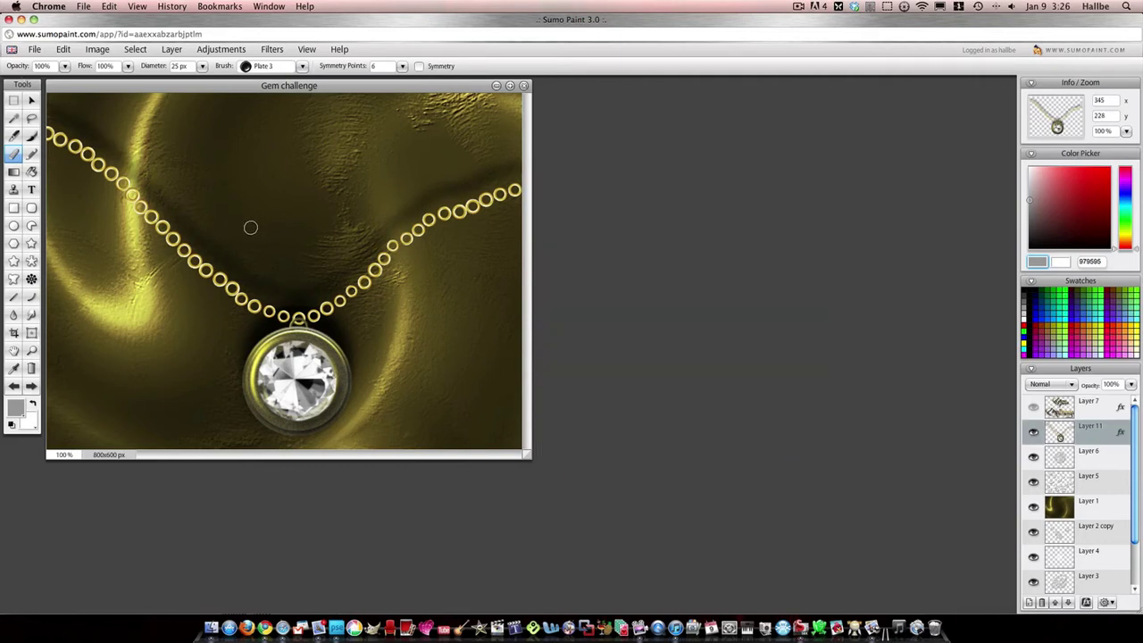
Step: Bring the Layer 2 copy gems to the top of the layer stack, then shrink and place them above the pendant inside the chain
left_click_drag(1064, 533, 1049, 404)
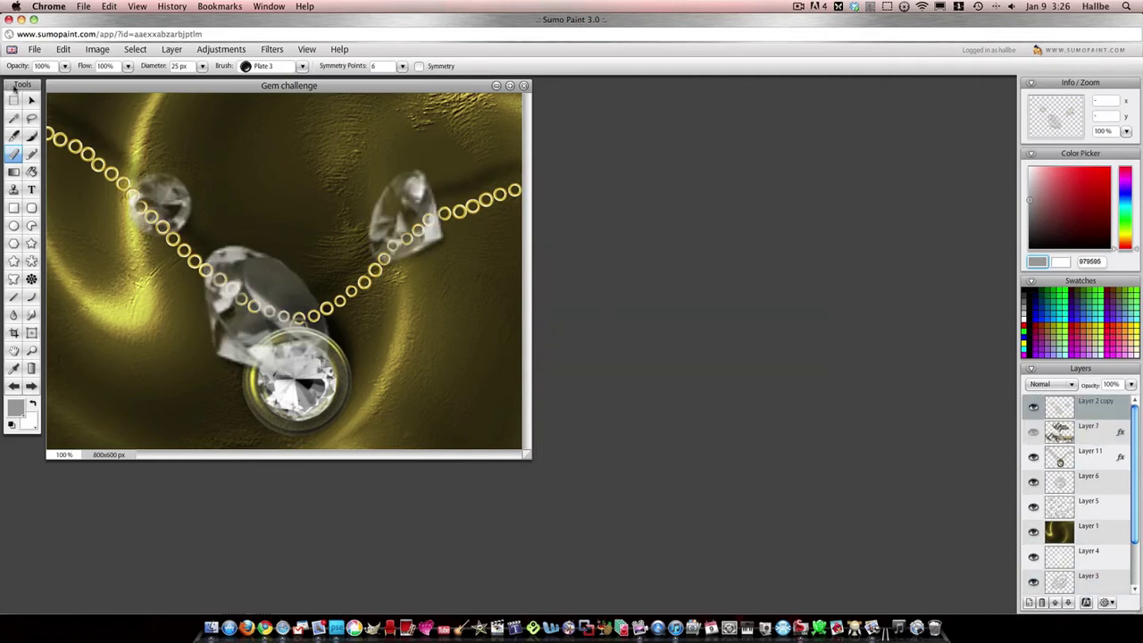
left_click(31, 100)
right_click(294, 328)
left_click(317, 335)
left_click_drag(474, 156, 386, 216)
left_click_drag(356, 249, 368, 181)
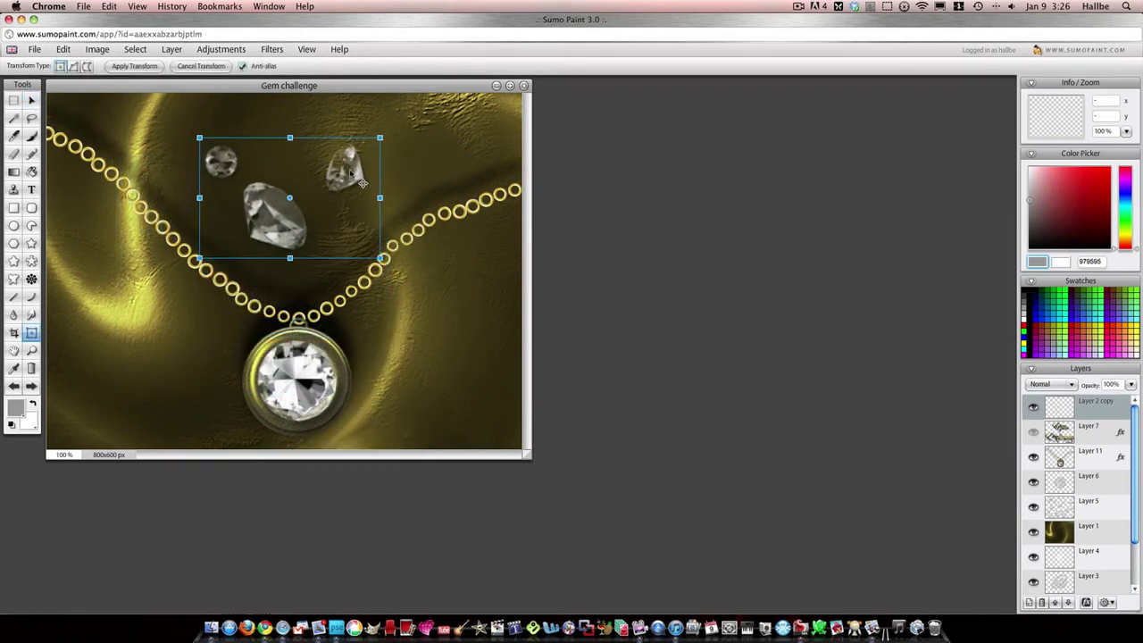
Step: Duplicate the loose gems layer and merge the copy down to make the gems more solid
right_click(1055, 422)
left_click(1041, 431)
right_click(1054, 408)
left_click(1041, 448)
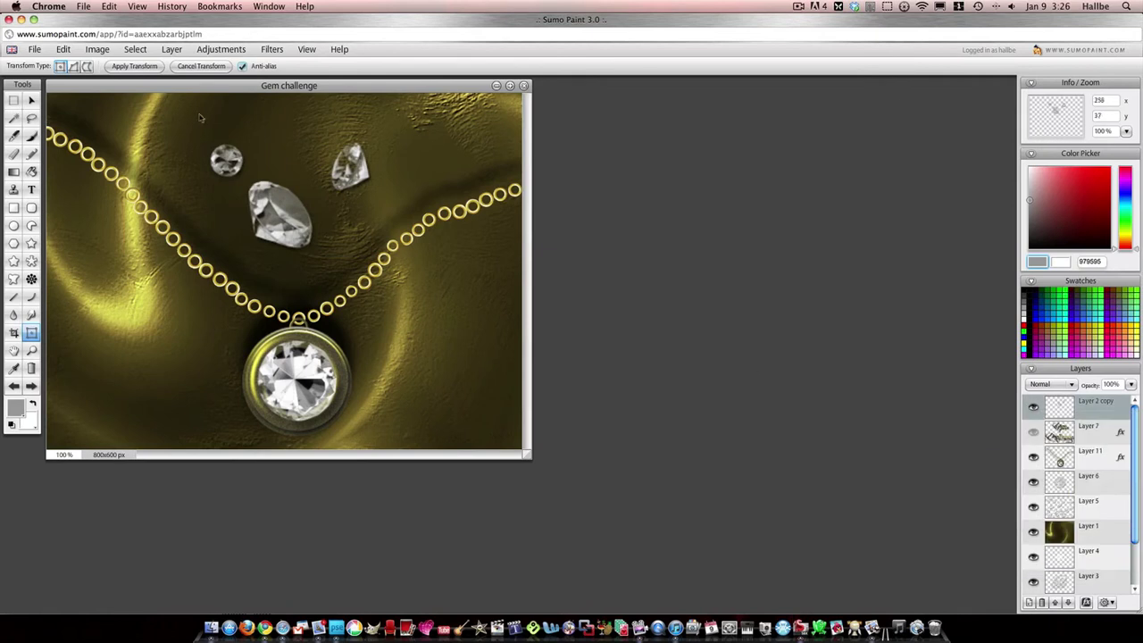
Step: Add a black drop shadow to the loose gems with distance 9 and angle 116
left_click(171, 49)
mouse_move(199, 125)
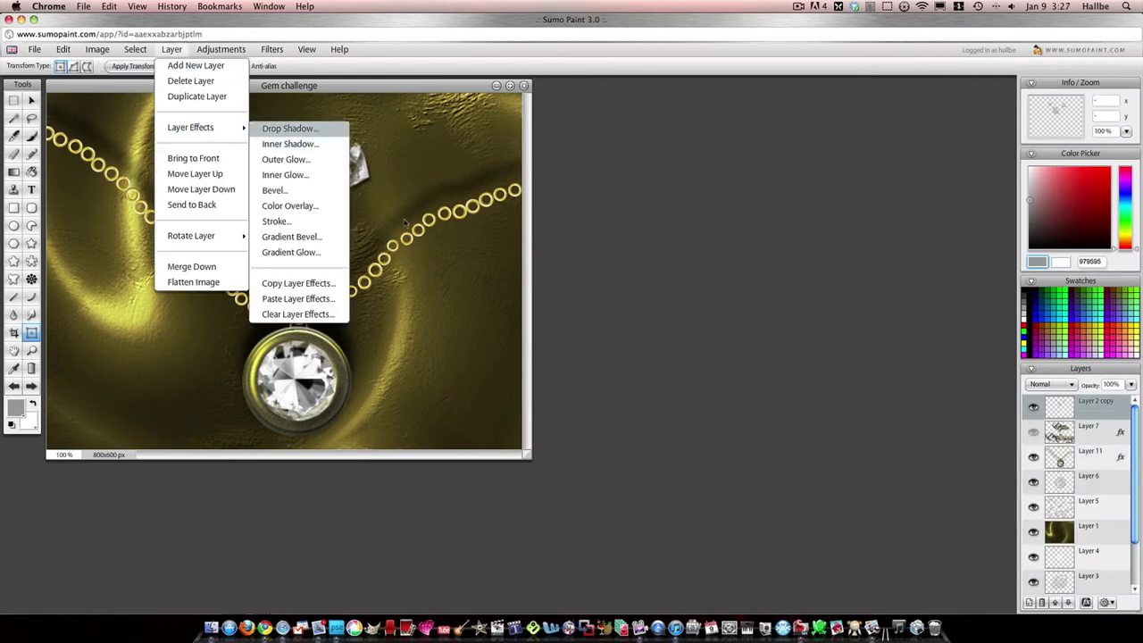
left_click(297, 125)
left_click_drag(585, 262, 604, 277)
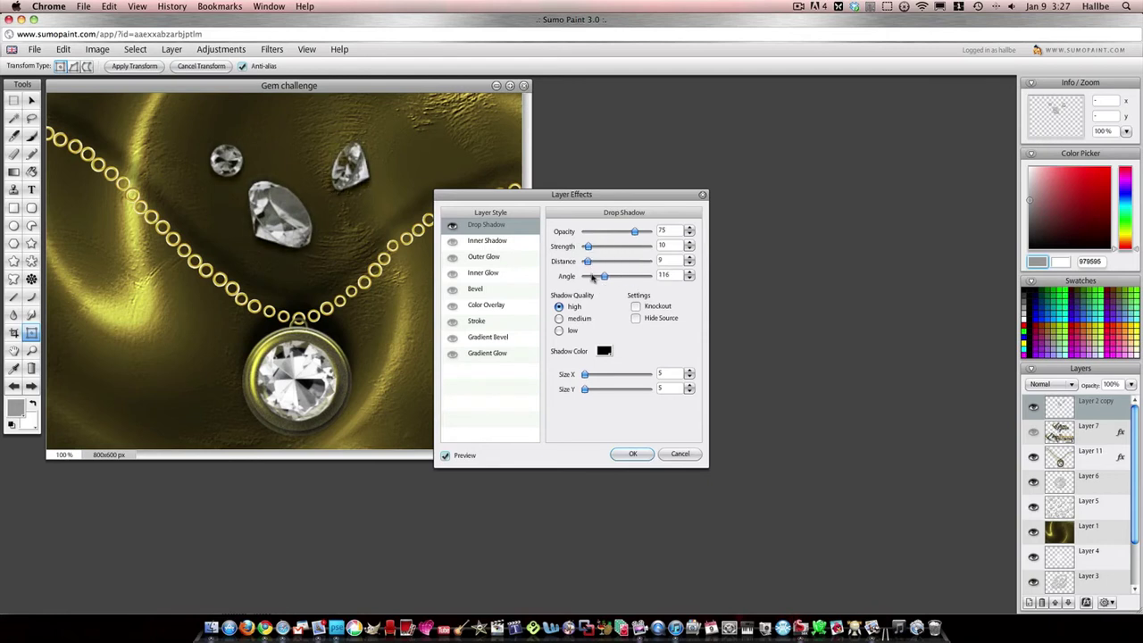
left_click(642, 450)
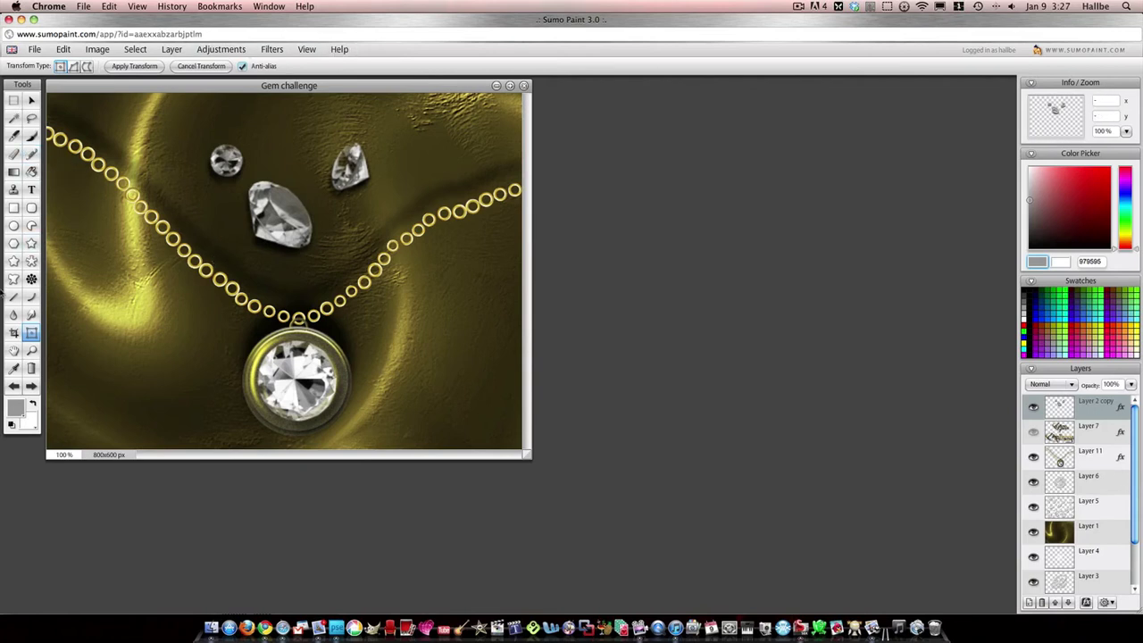
Step: Set up the Brush tool on a new layer with the Steampunk Spy Glass 2 brush and black as the foreground colour
left_click(33, 136)
left_click(302, 65)
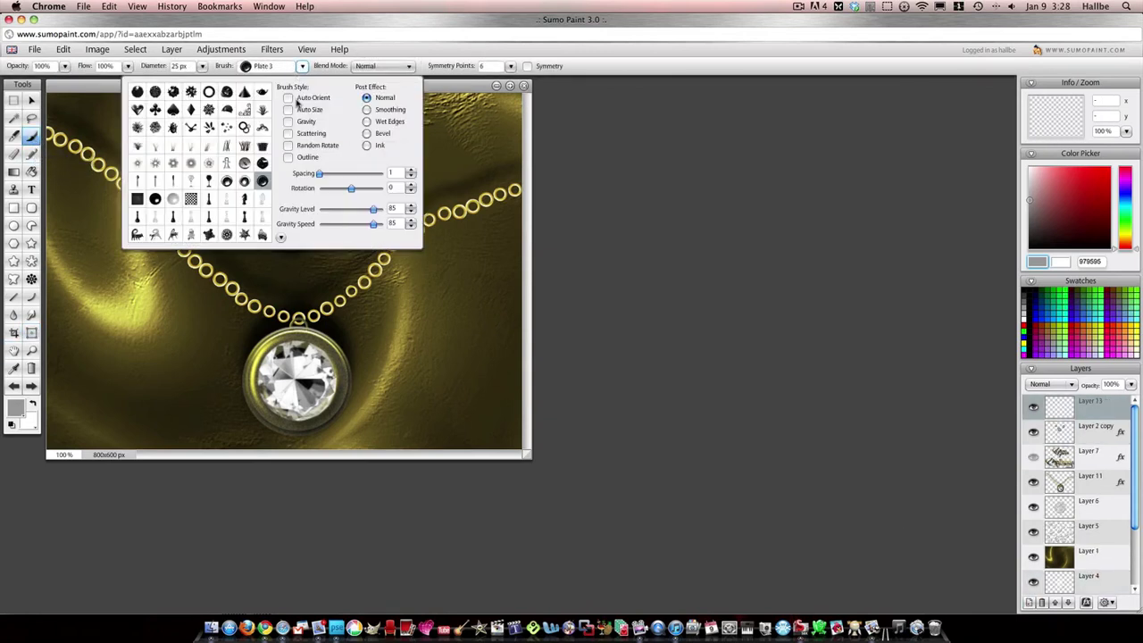
left_click(280, 237)
left_click(277, 300)
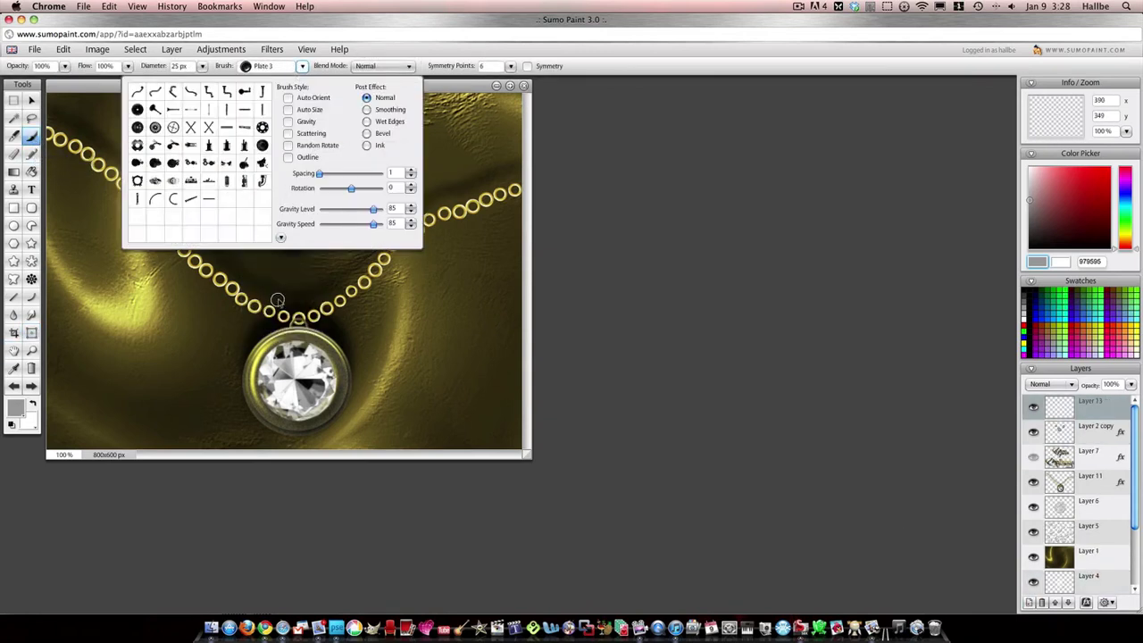
left_click(208, 199)
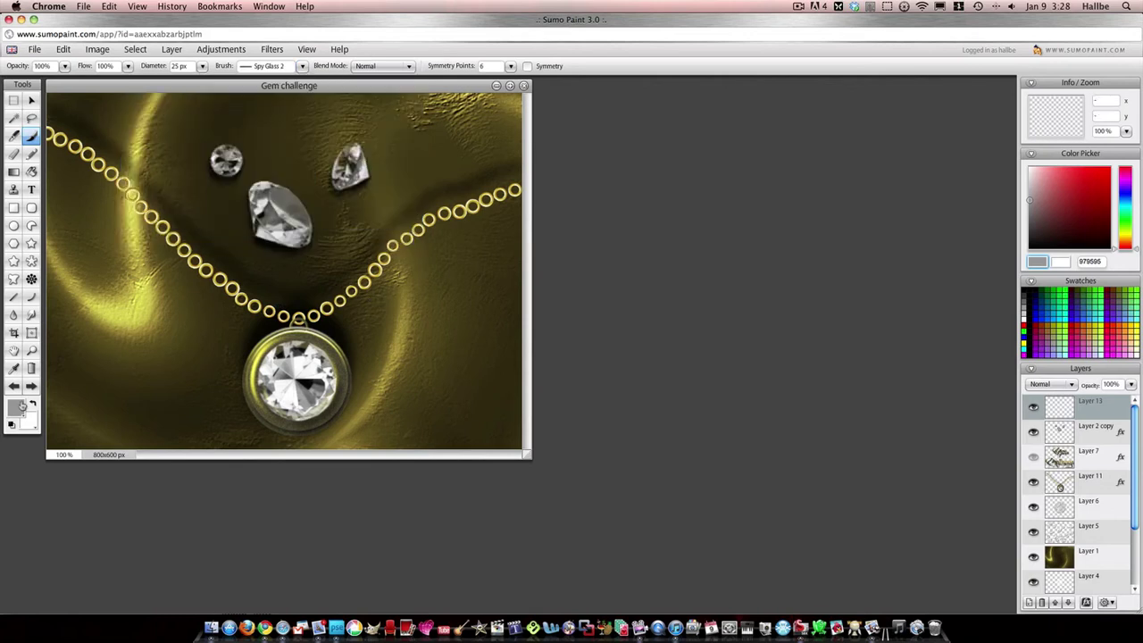
left_click(12, 425)
Step: Try the Minigun Barrel, Stabilizer 1, Rubber Tube and Joint 2 brushes for the chain's connecting links
left_click(303, 66)
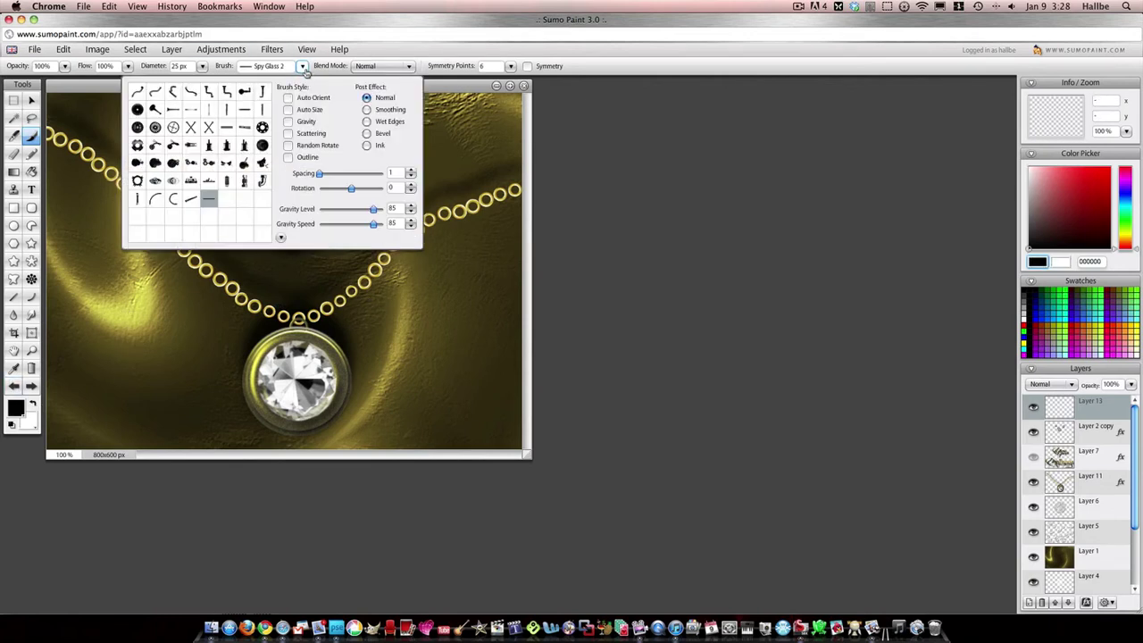
left_click(207, 126)
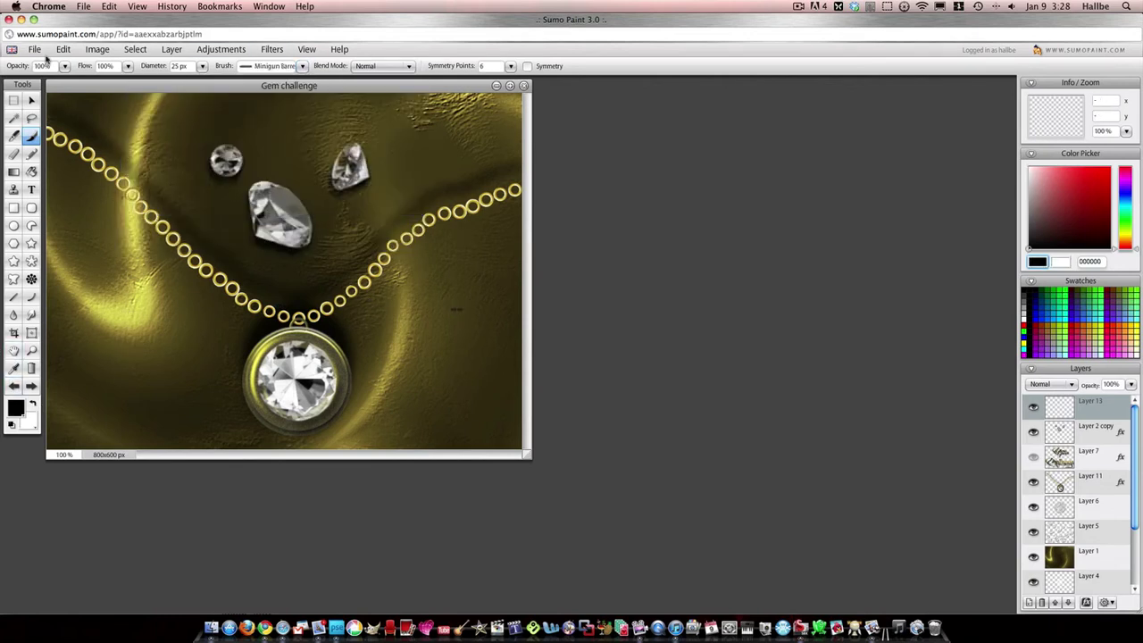
left_click(302, 67)
left_click(190, 127)
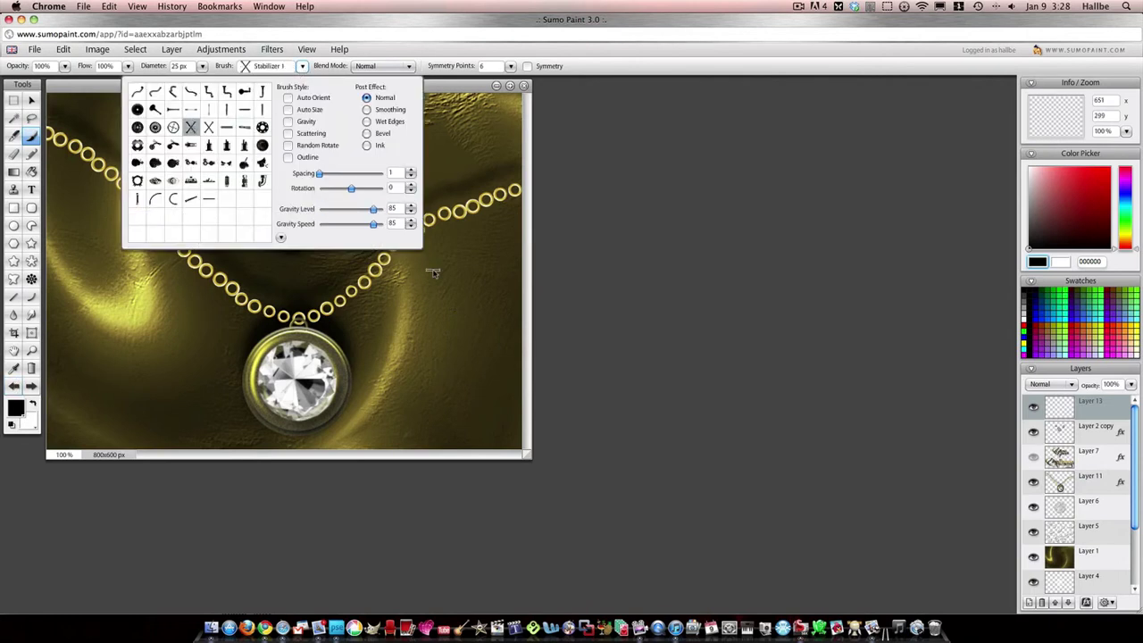
left_click(302, 66)
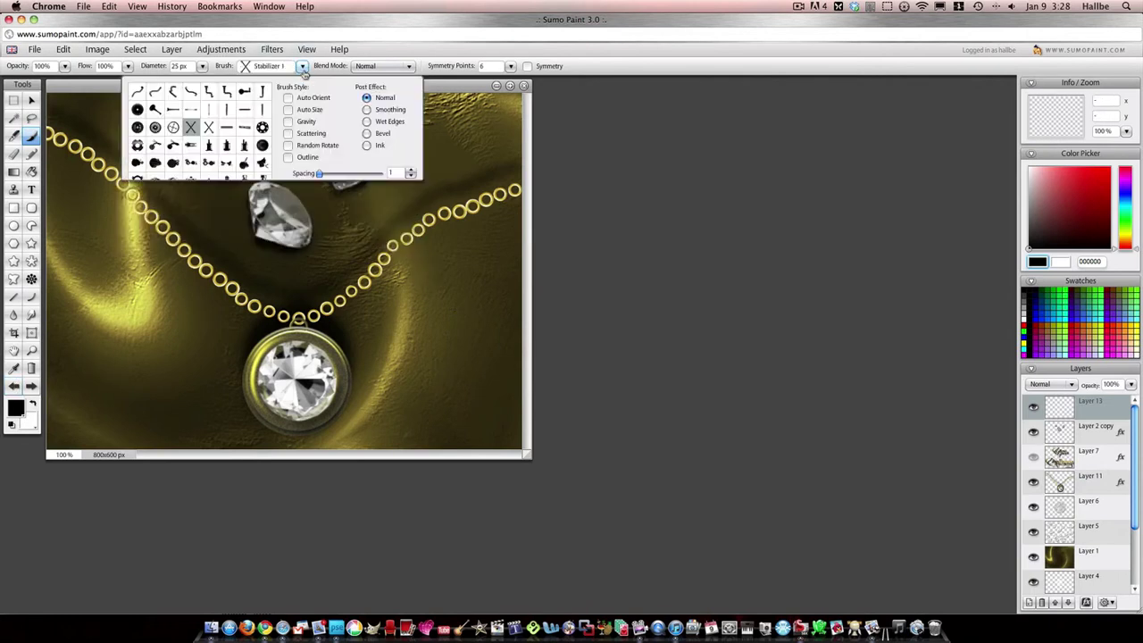
left_click(139, 199)
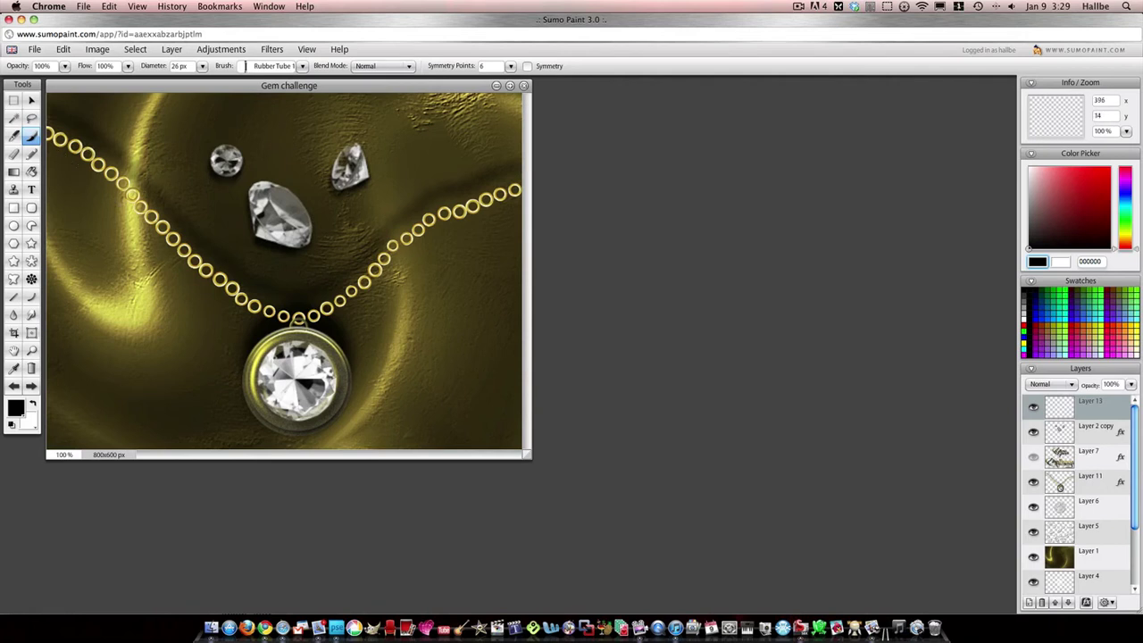
left_click(302, 66)
left_click(209, 109)
Step: Choose the Thin Ellipse brush from Basic Brushes 2 and paint black connecting links on the chain's upper right end
left_click(301, 66)
left_click(280, 237)
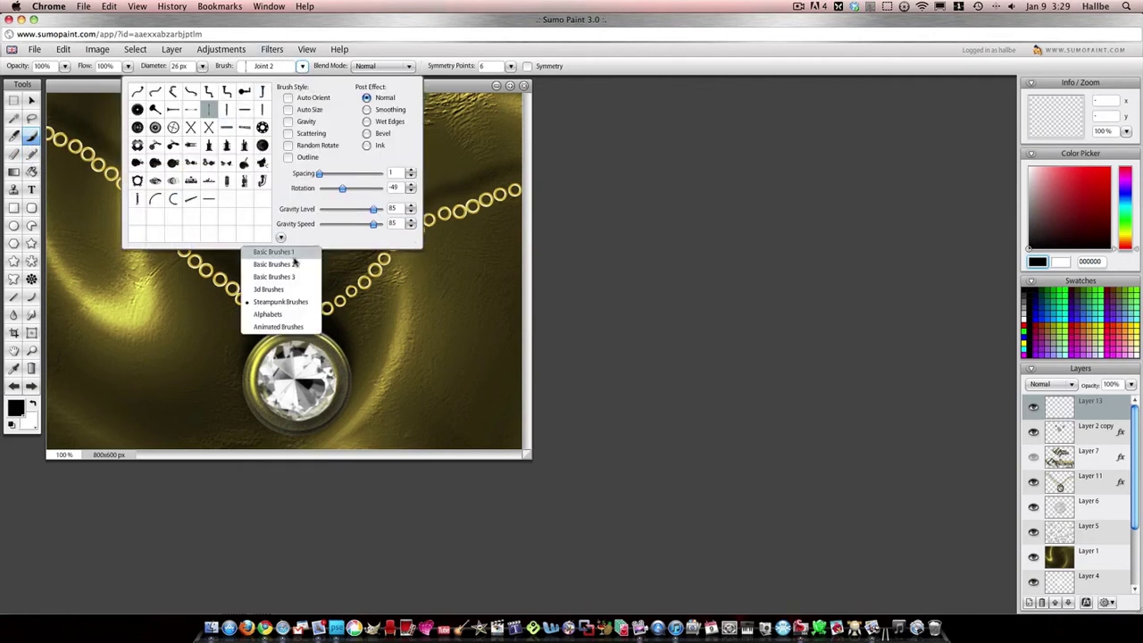
left_click(295, 263)
left_click(503, 189)
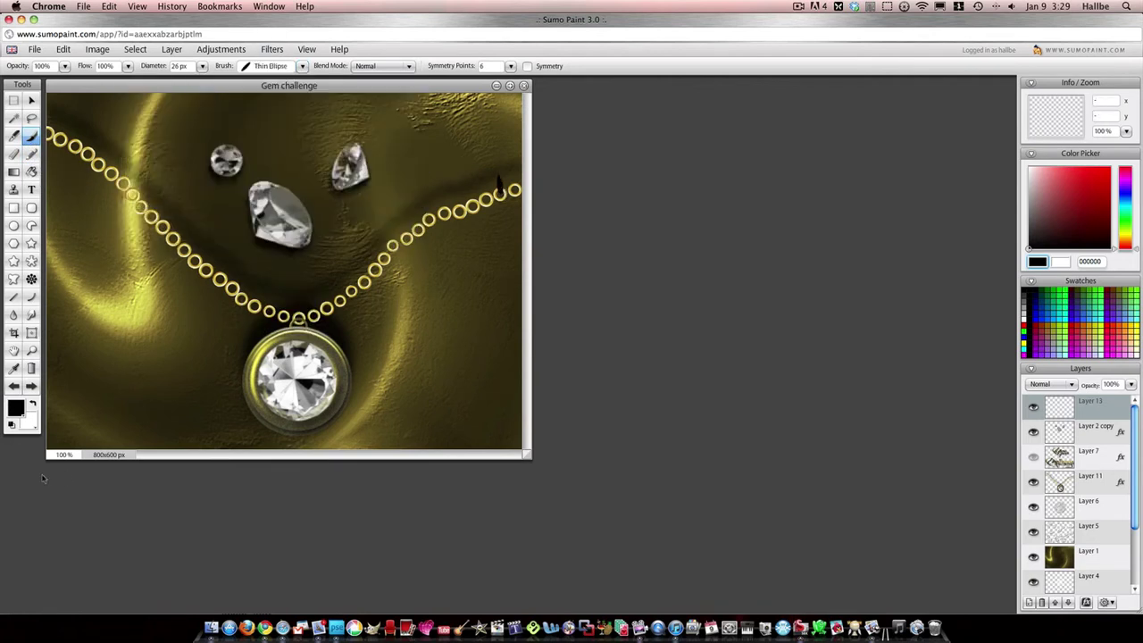
left_click(13, 410)
key("[")
key("[")
key("[")
key("[")
key("[")
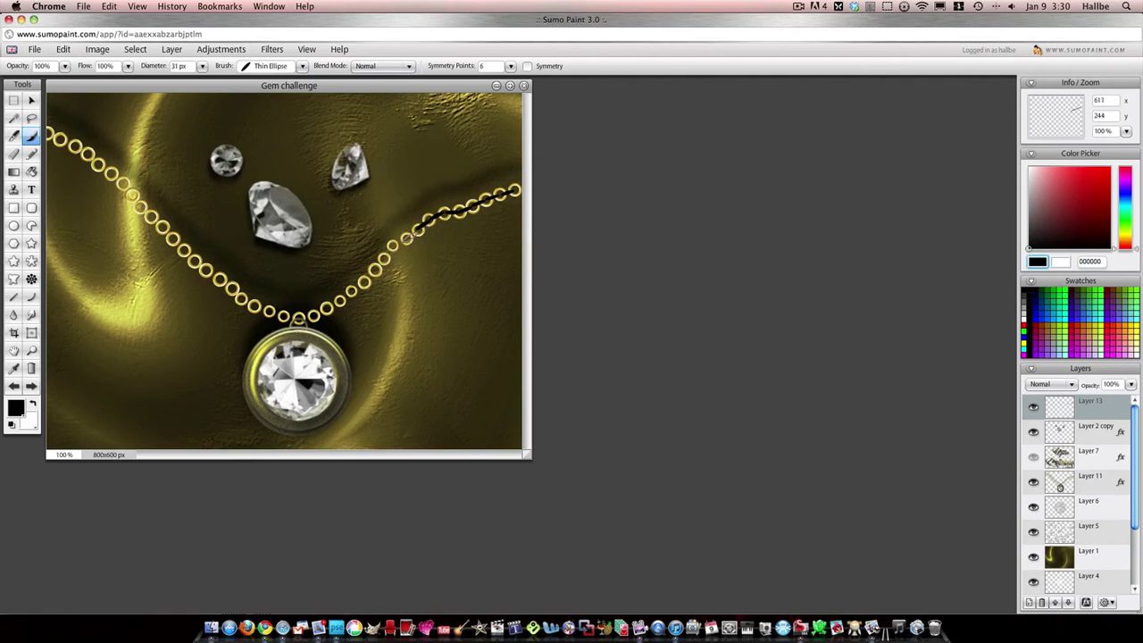
Step: Paint black elliptical links down the chain's right strand toward the pendant, adjusting the brush to follow its slope
key("Down")
key("bracketright")
key("bracketleft")
key("bracketleft")
key("bracketleft")
key("bracketright")
key("bracketright")
key("bracketright")
key("bracketright")
key("bracketright")
key("bracketright")
key("bracketright")
key("bracketright")
key("bracketright")
key("bracketleft")
key("bracketleft")
key("bracketleft")
key("bracketleft")
key("bracketleft")
key("bracketleft")
key("bracketleft")
key("bracketleft")
key("bracketleft")
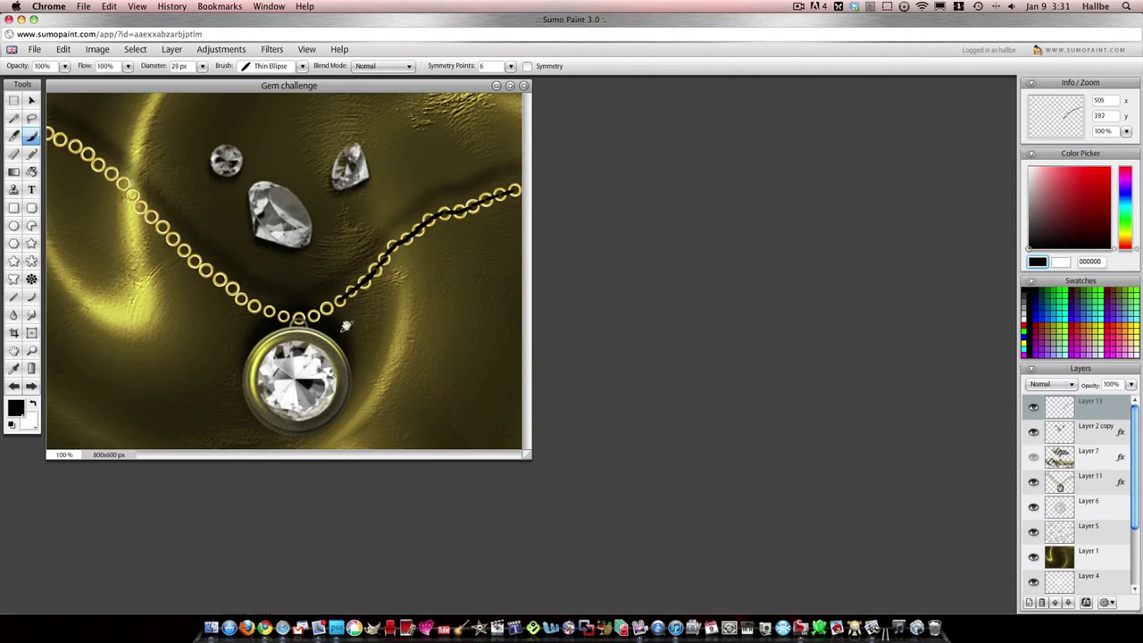
Step: Paint black links across the lowest part of the chain above the pendant and onto the start of the left strand
key("bracketright")
key("bracketright")
key("bracketright")
key("bracketright")
key("bracketright")
key("bracketright")
key("bracketright")
key("bracketleft")
key("bracketleft")
key("bracketleft")
key("bracketleft")
key("bracketleft")
left_click(275, 315)
key("bracketright")
key("bracketright")
key("bracketright")
key("bracketright")
key("bracketright")
key("bracketright")
key("bracketright")
key("bracketright")
key("bracketright")
key("bracketleft")
key("bracketleft")
key("bracketleft")
key("bracketleft")
key("bracketleft")
key("bracketleft")
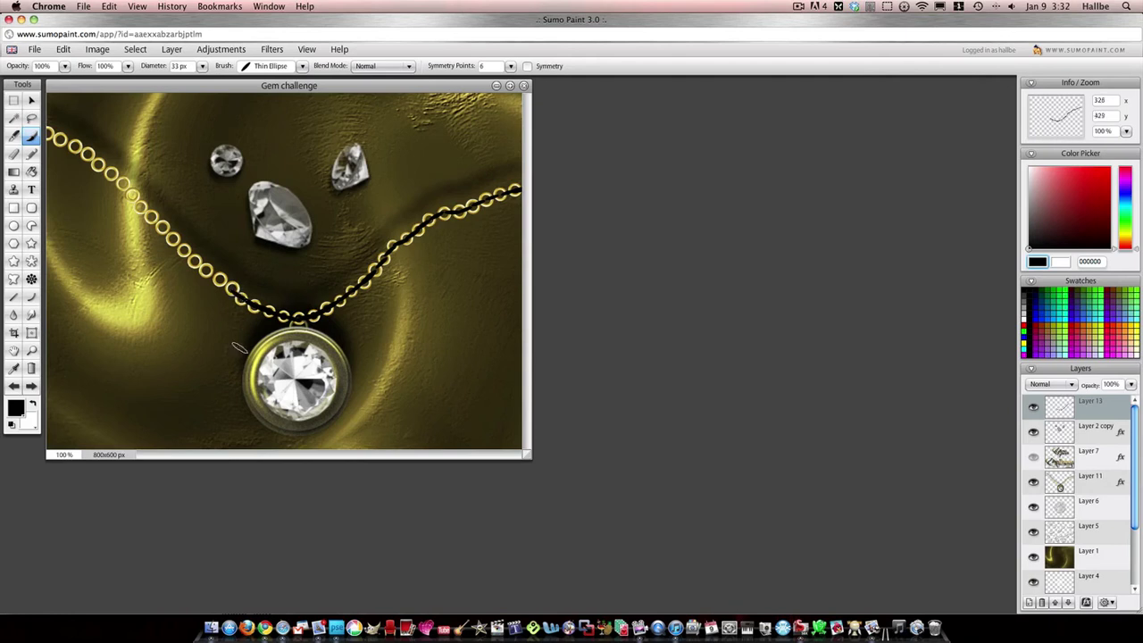
Step: Paint black links up the lower part of the chain's left strand, adjusting the brush between strokes
key("bracketright")
key("bracketright")
key("bracketright")
key("bracketright")
key("bracketright")
key("bracketright")
key("bracketright")
left_click_drag(226, 286, 216, 277)
key("bracketleft")
key("bracketleft")
key("bracketleft")
key("bracketleft")
key("bracketleft")
key("bracketleft")
key("bracketleft")
key("bracketleft")
left_click(202, 267)
key("bracketright")
key("bracketright")
key("bracketright")
key("bracketright")
key("bracketright")
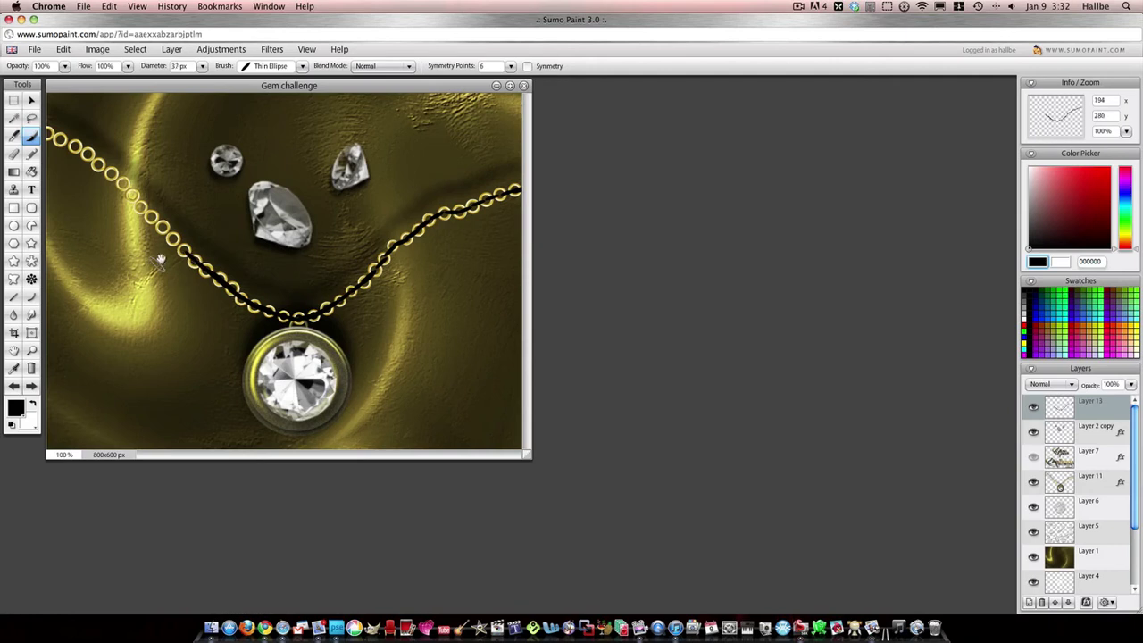
Step: Extend the black links up the middle of the left strand to where the chain crosses the bright gold fold
left_click(182, 246)
mouse_move(156, 225)
left_mouse_down()
mouse_move(140, 232)
mouse_move(136, 202)
left_mouse_up()
key("bracketleft")
key("bracketleft")
key("bracketleft")
key("bracketleft")
key("bracketleft")
key("bracketleft")
key("bracketleft")
key("bracketright")
key("bracketright")
key("bracketright")
key("bracketright")
key("bracketright")
key("bracketright")
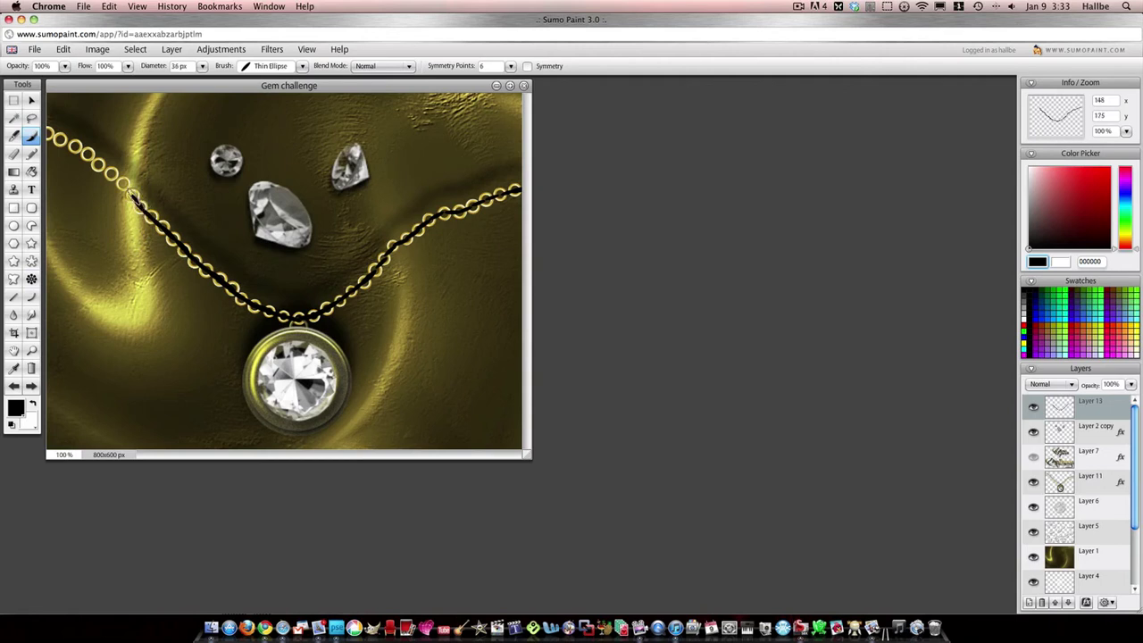
Step: Move the black links layer beneath the gold chain layer and undo the latest brush dab on the upper left strand
left_click(1067, 602)
left_click(1067, 602)
left_click(1066, 602)
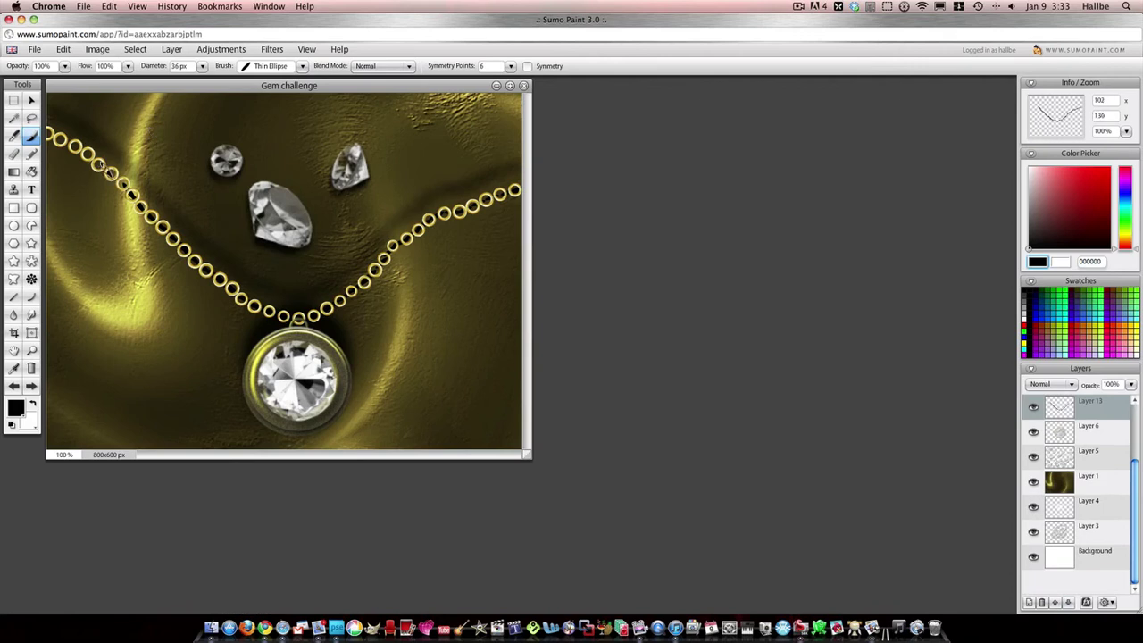
left_click(14, 387)
key("bracketleft")
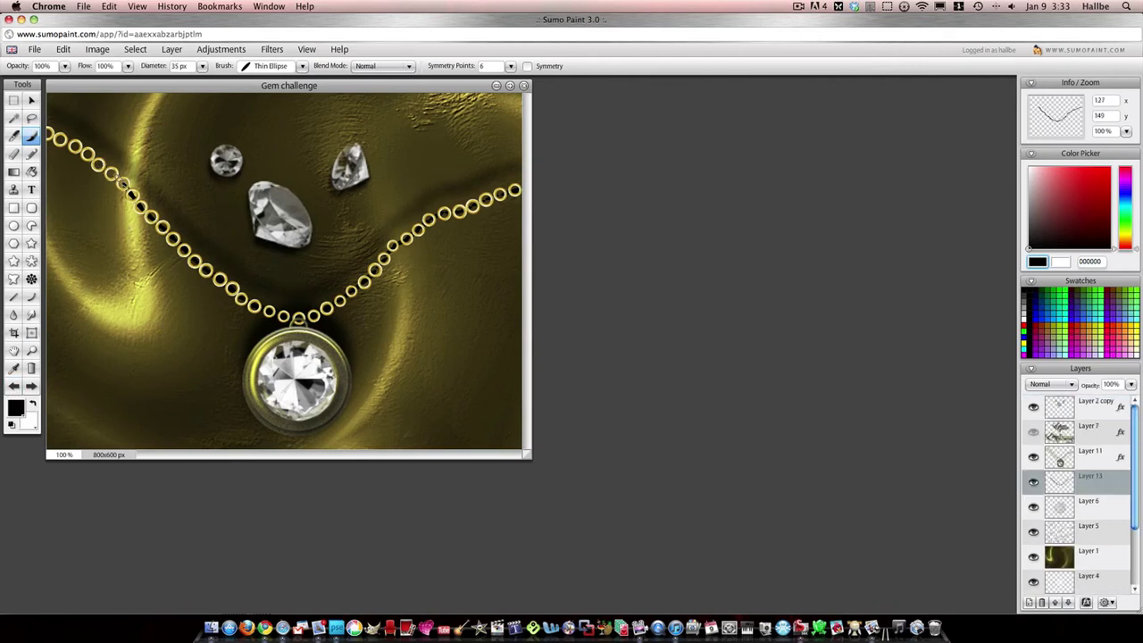
Step: Continue the black links up the upper left strand to the image edge, adjusting the brush size between strokes
key("bracketleft")
key("bracketleft")
key("bracketleft")
key("bracketleft")
key("bracketright")
key("bracketright")
key("bracketright")
key("bracketright")
key("bracketright")
key("bracketright")
key("bracketright")
key("bracketright")
key("bracketright")
key("bracketleft")
key("bracketleft")
key("bracketleft")
Step: Reorder the black links layer so that it lies directly above the gold chain layer
left_click(1068, 603)
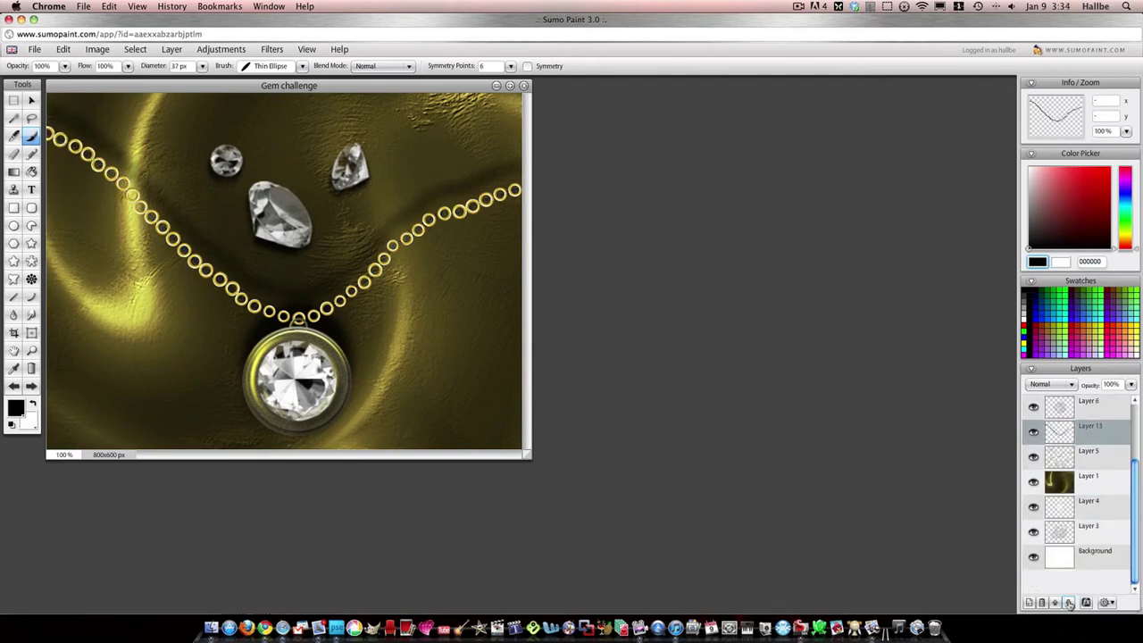
left_click(1068, 603)
left_click(1056, 603)
left_click(1055, 602)
left_click(1056, 603)
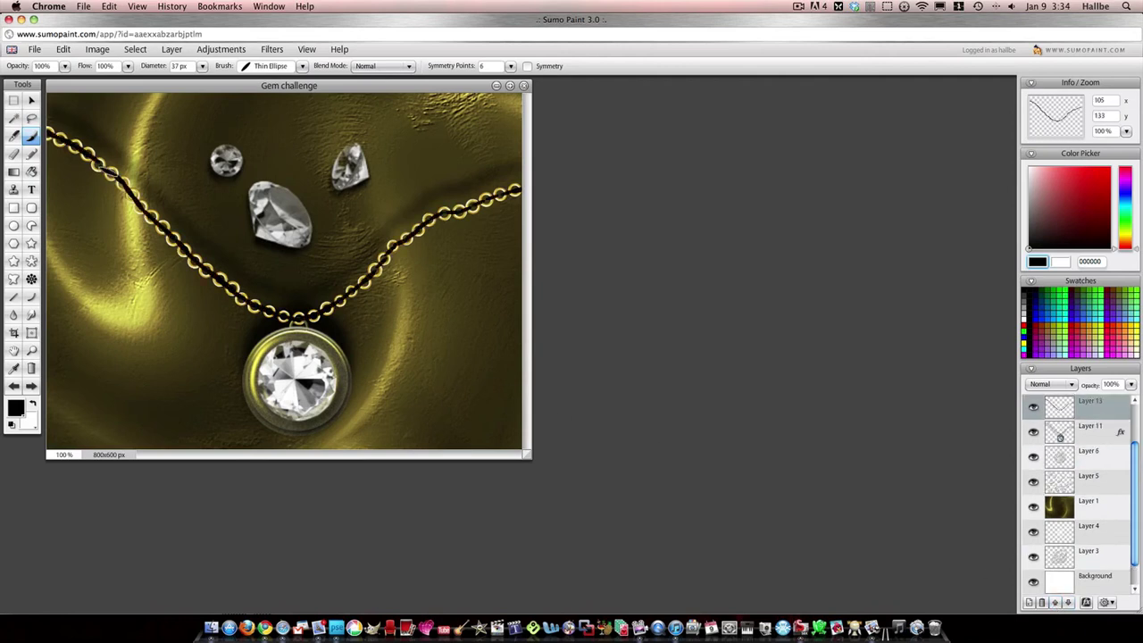
Step: Fill the remaining gaps in the black links at the far end of the left strand, reducing the brush to 30 px
key("bracketright")
key("bracketright")
key("bracketright")
key("bracketright")
key("bracketleft")
key("bracketleft")
key("bracketleft")
key("bracketleft")
key("bracketleft")
key("bracketleft")
key("bracketleft")
key("bracketleft")
key("bracketleft")
key("bracketleft")
key("bracketleft")
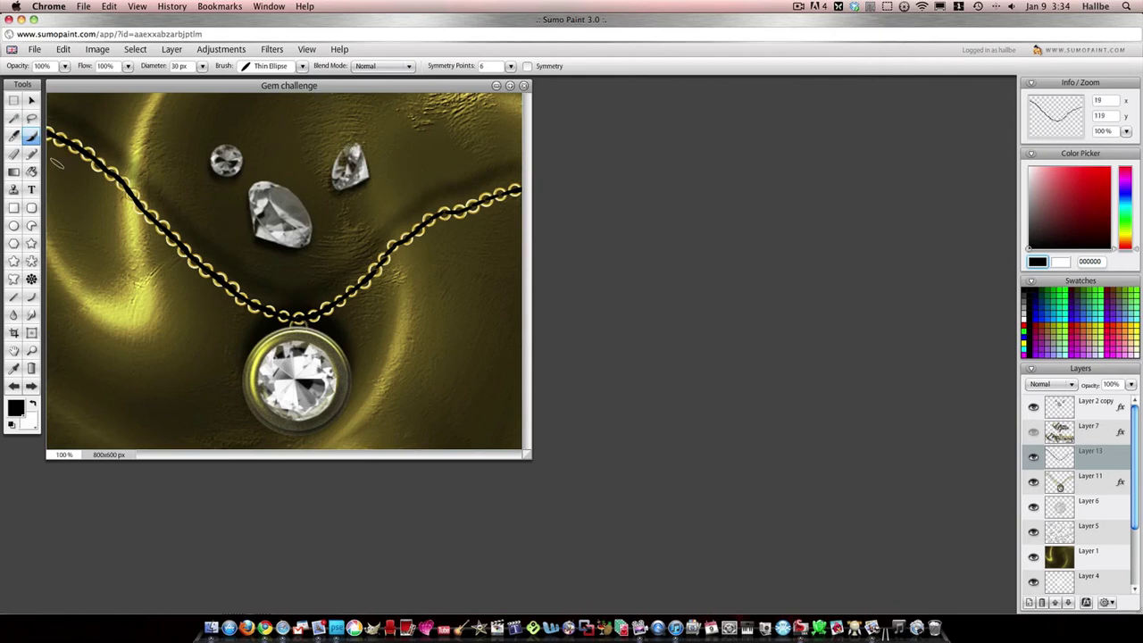
Step: Erase the black links inside the gold rings with a Circle eraser so only short connectors between the rings remain
left_click(13, 155)
left_click(302, 67)
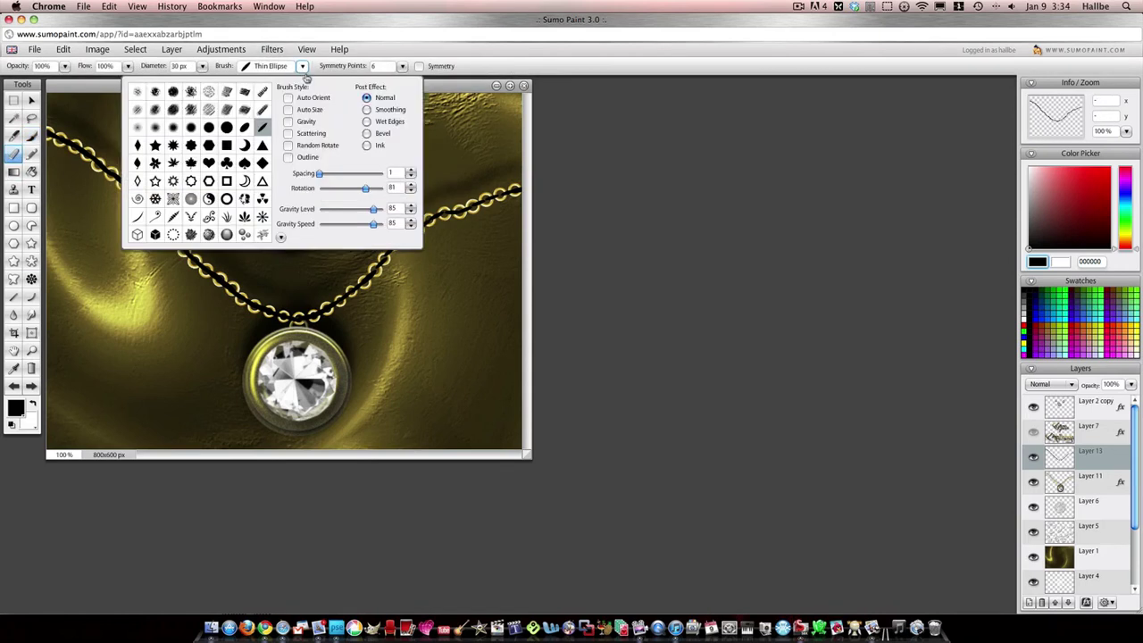
left_click(225, 125)
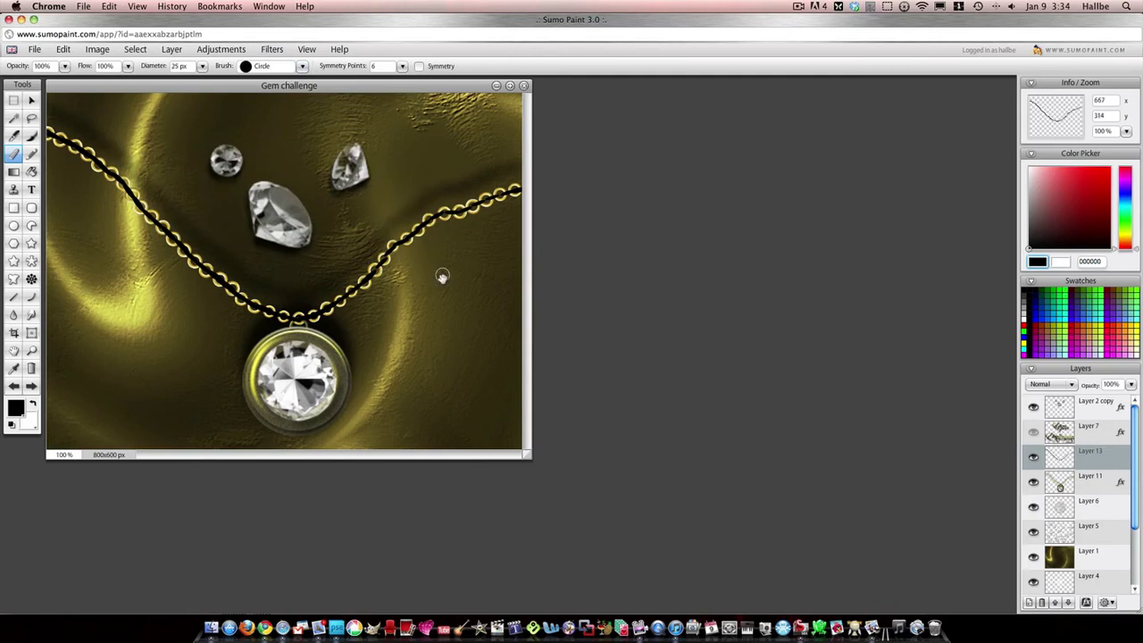
scroll(443, 277, "down", 5)
Step: Lighten the black connecting links to grey with a Hue/Saturation brightness increase
left_click(221, 49)
left_click(234, 141)
left_click_drag(569, 357, 587, 358)
left_click(572, 374)
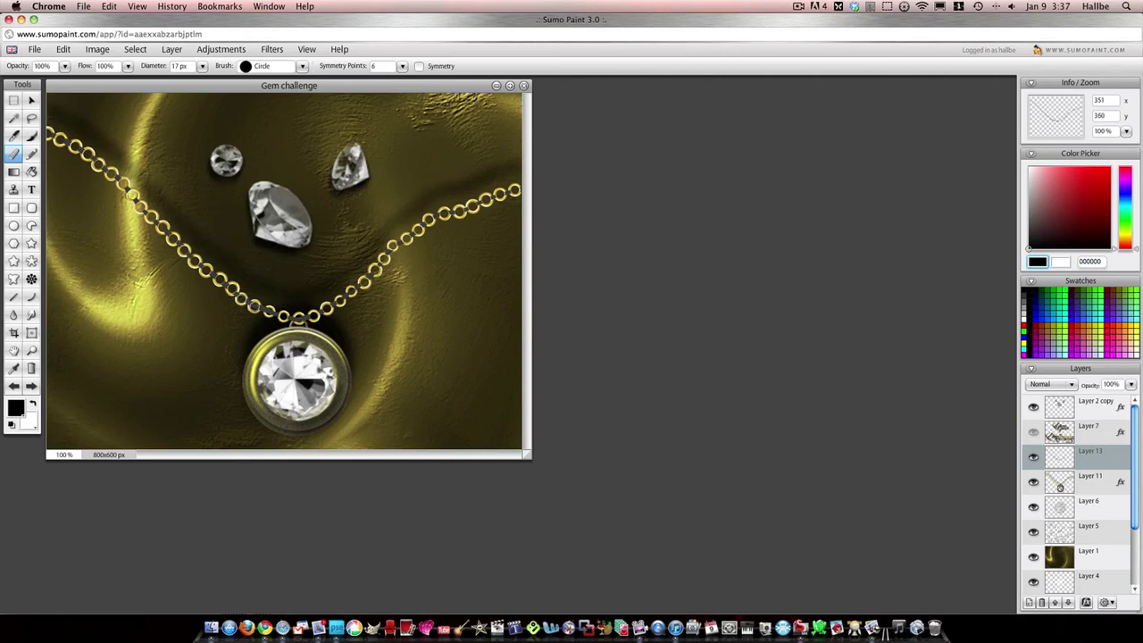
Step: Touch up the grey connecting links with the eraser reduced to 13 px
key("bracketleft")
key("bracketleft")
key("bracketleft")
key("bracketleft")
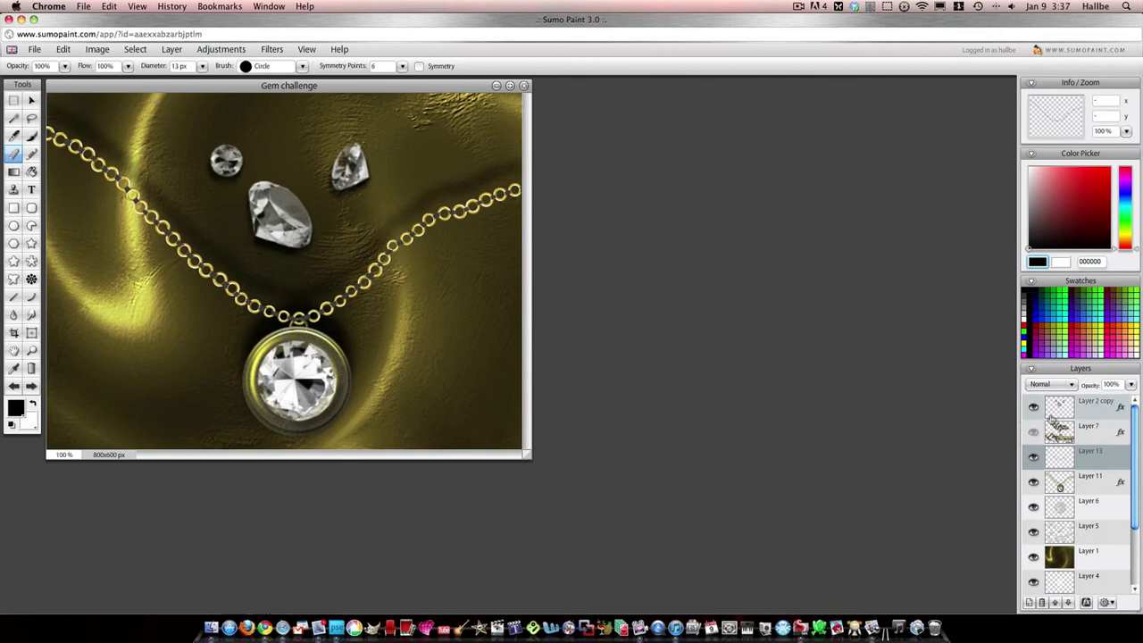
Step: Select the pixels of the connecting links layer and fill them with a diagonal black-to-white gradient
right_click(1058, 521)
left_click(1055, 520)
left_click(13, 171)
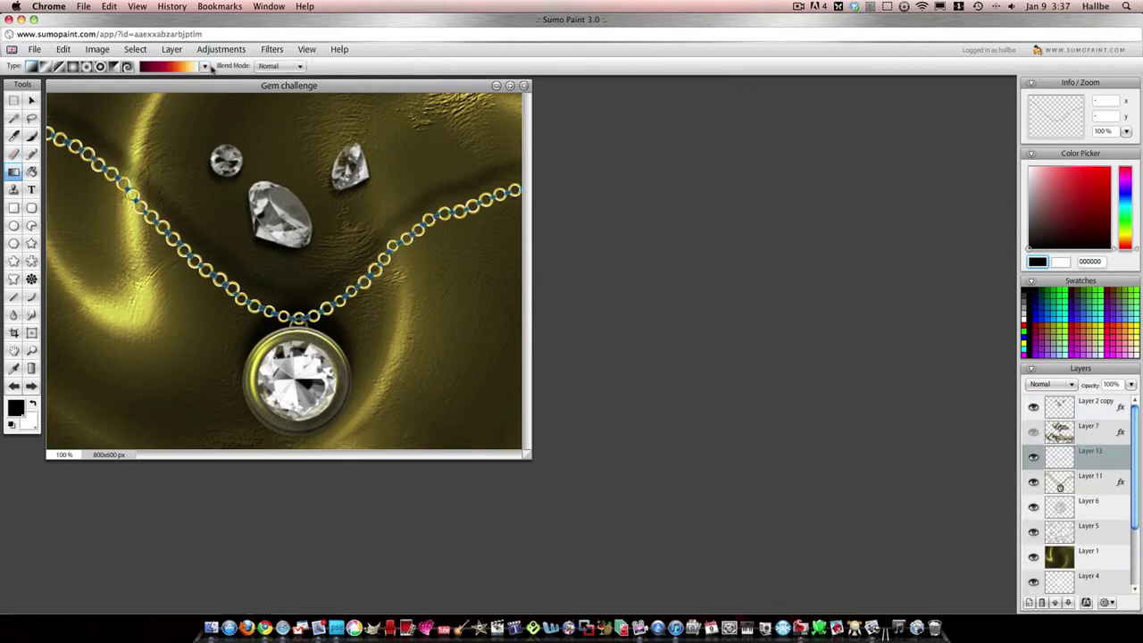
left_click(205, 66)
left_click(116, 98)
left_click_drag(50, 134, 334, 281)
Step: Try the Negative adjustment on the gradient-filled connecting links and clear the selection
left_click(221, 49)
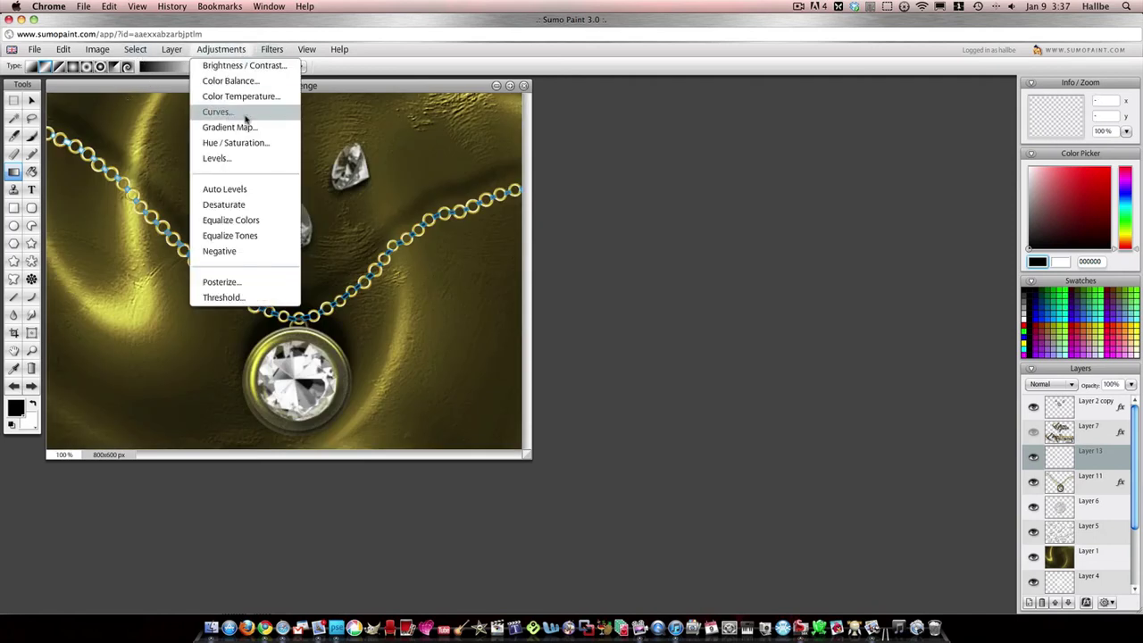
left_click(226, 248)
left_click(134, 49)
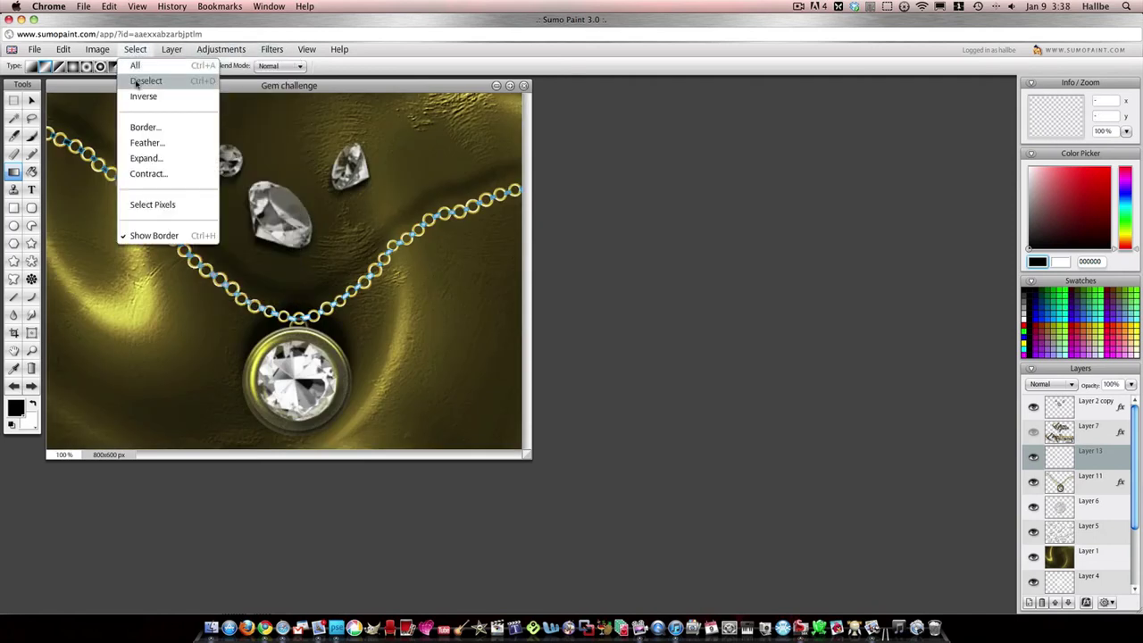
left_click(142, 82)
Step: Try tinting the connecting links gold with the Colorize option of Hue/Saturation
left_click(220, 49)
left_click(231, 138)
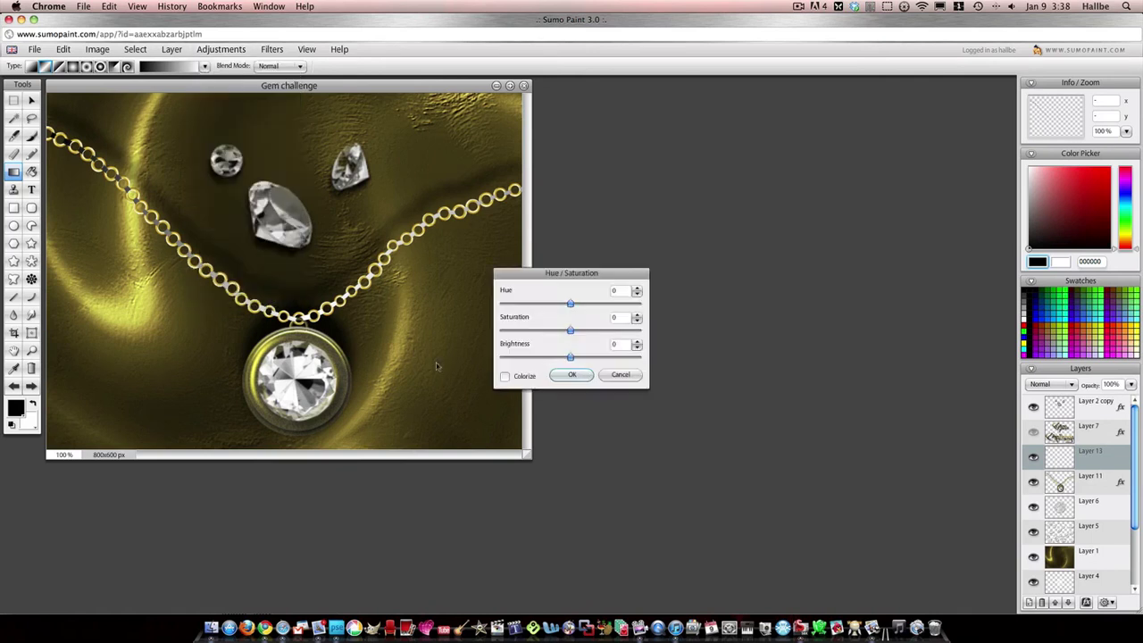
left_click(505, 376)
left_click_drag(570, 304, 591, 331)
left_click(572, 375)
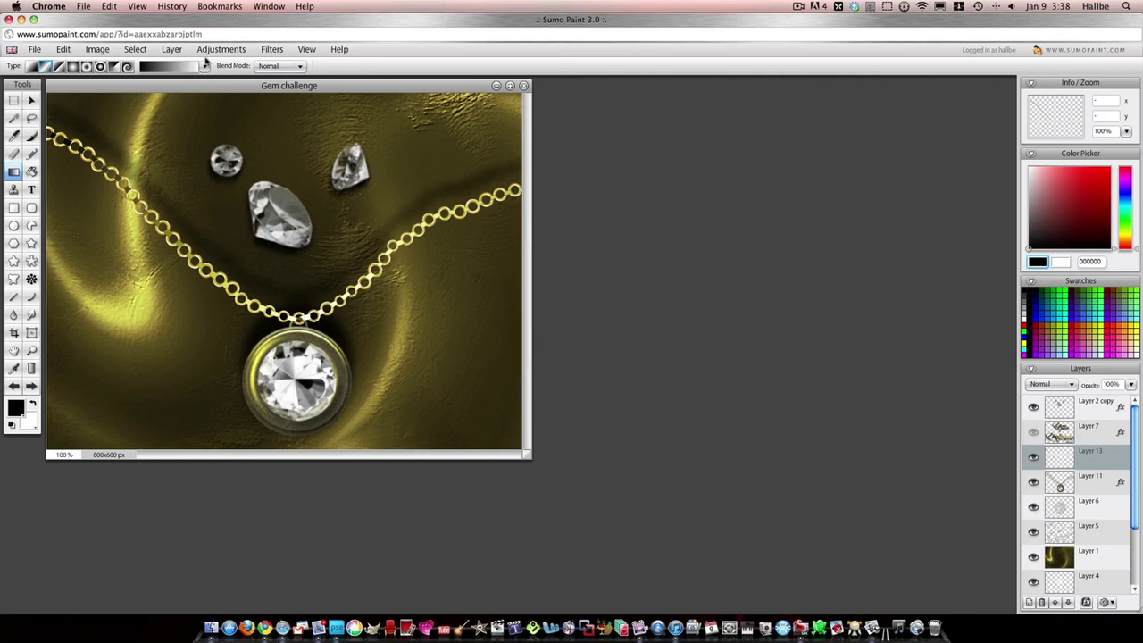
Step: Try the Emboss filter on the loose gems layer
right_click(1069, 408)
left_click(1071, 402)
left_click(273, 49)
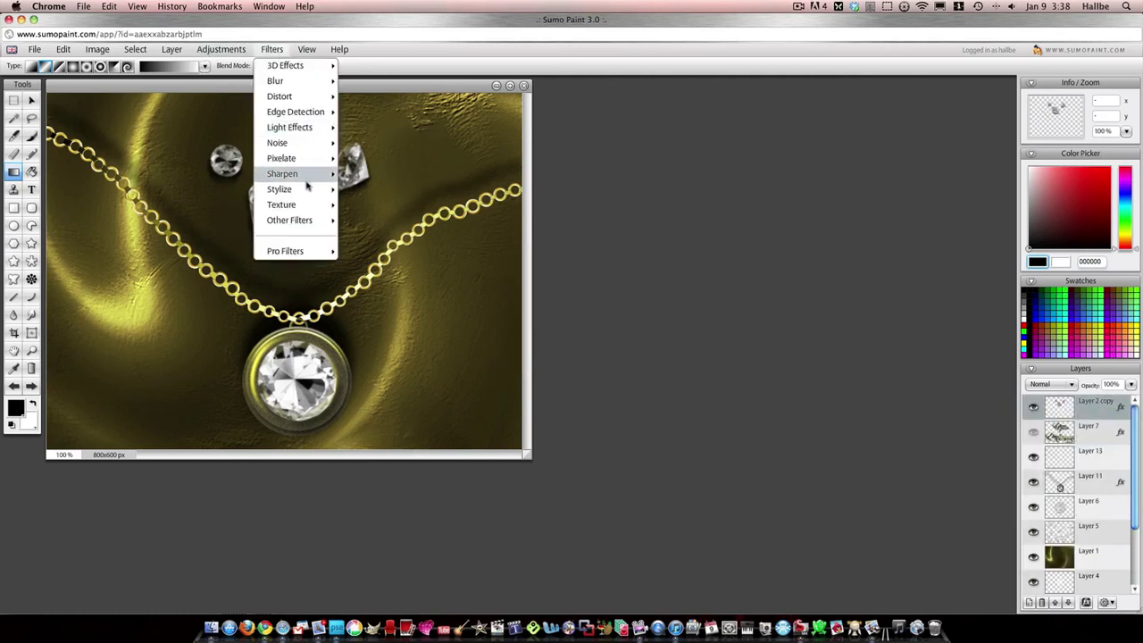
mouse_move(307, 184)
left_click(375, 205)
left_click(589, 359)
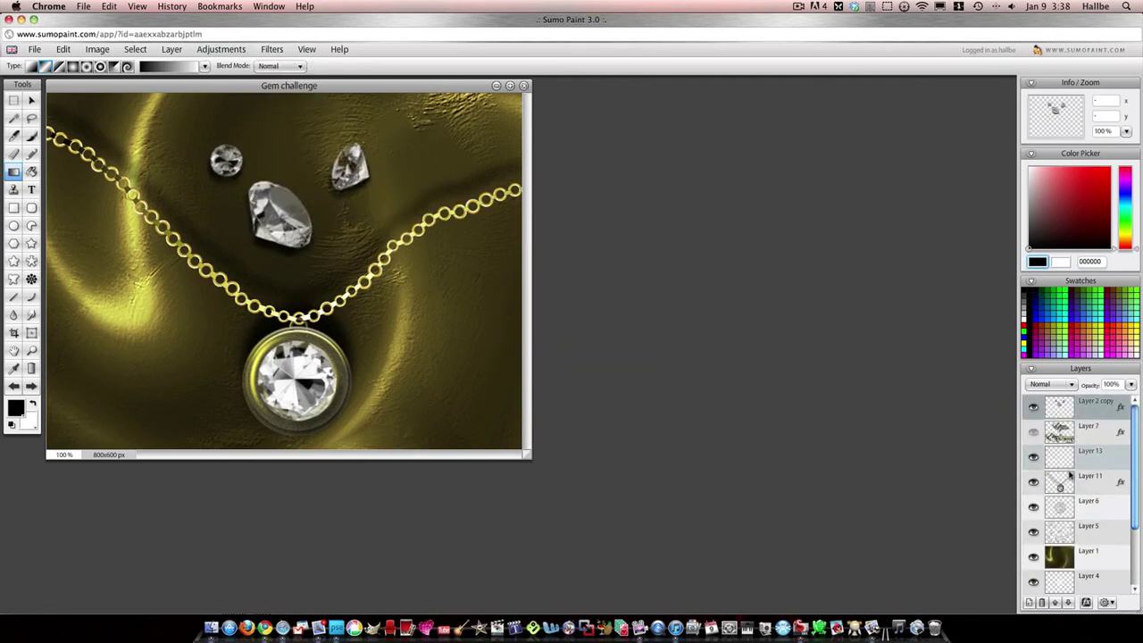
left_click(1091, 458)
left_click(272, 49)
mouse_move(295, 195)
left_click(375, 190)
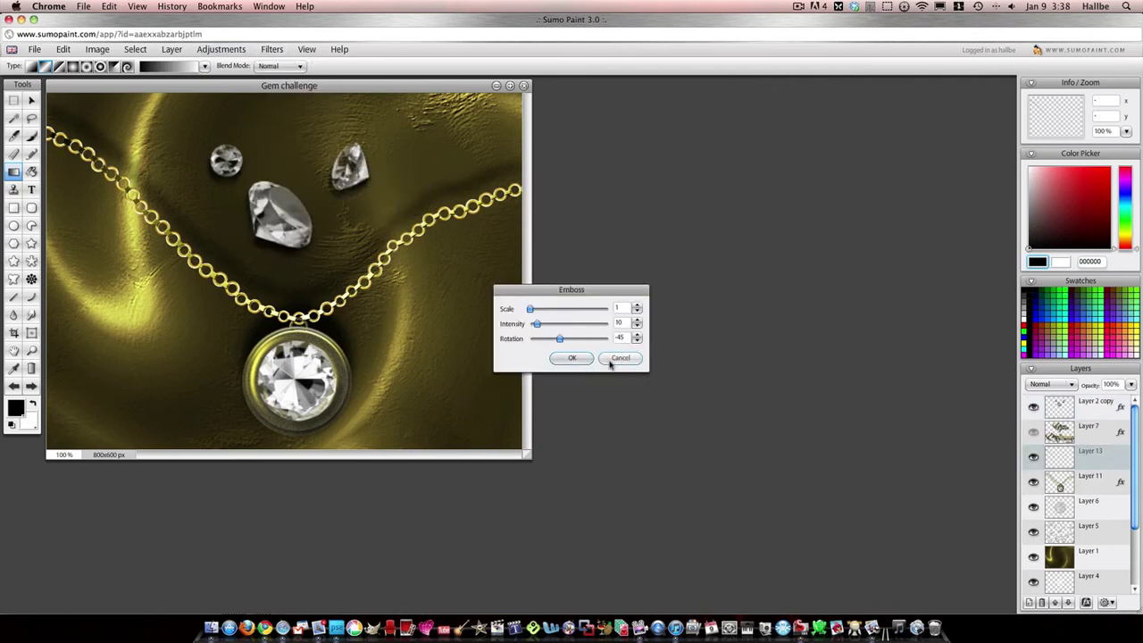
left_click(619, 358)
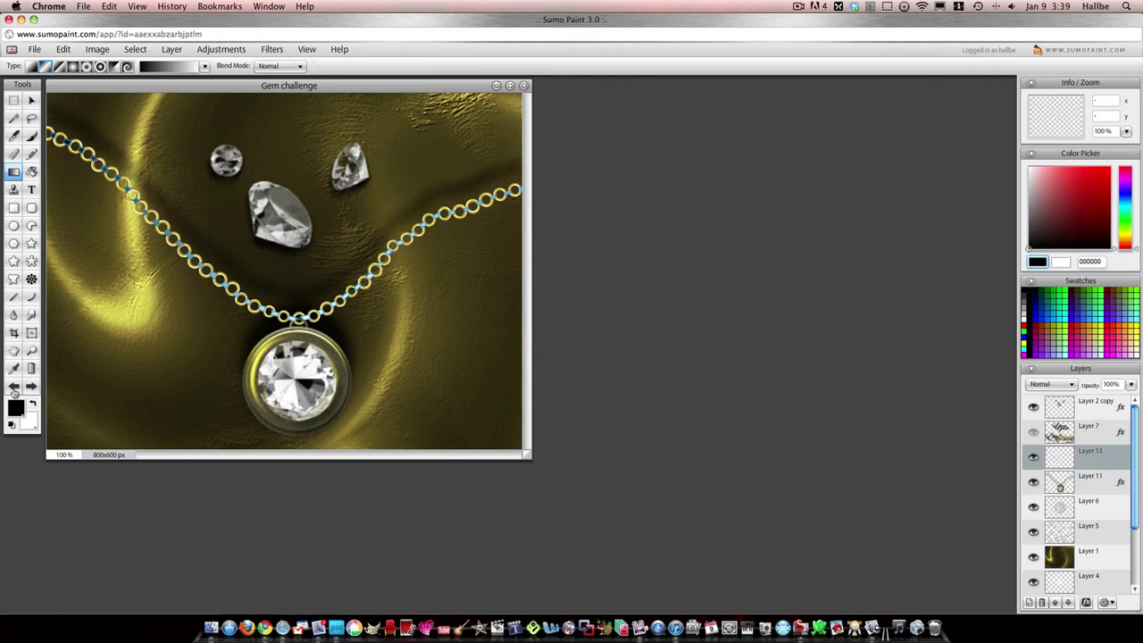
Step: Raise the brightness of the selected connecting links with Hue/Saturation
left_click(221, 49)
left_click(232, 146)
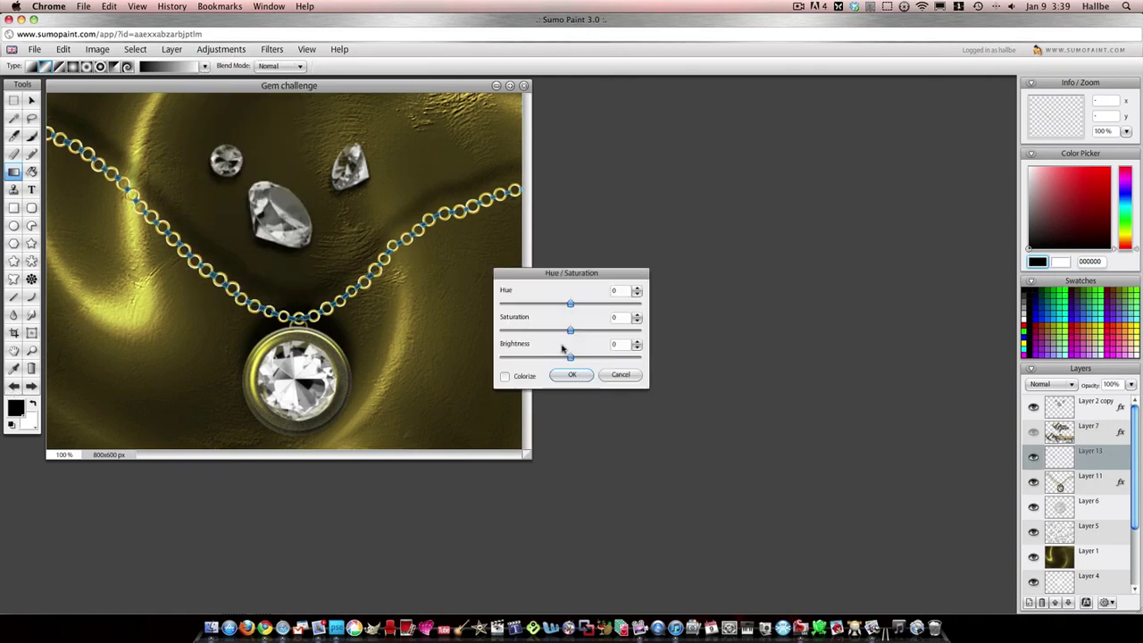
left_click_drag(570, 358, 601, 364)
left_click(571, 374)
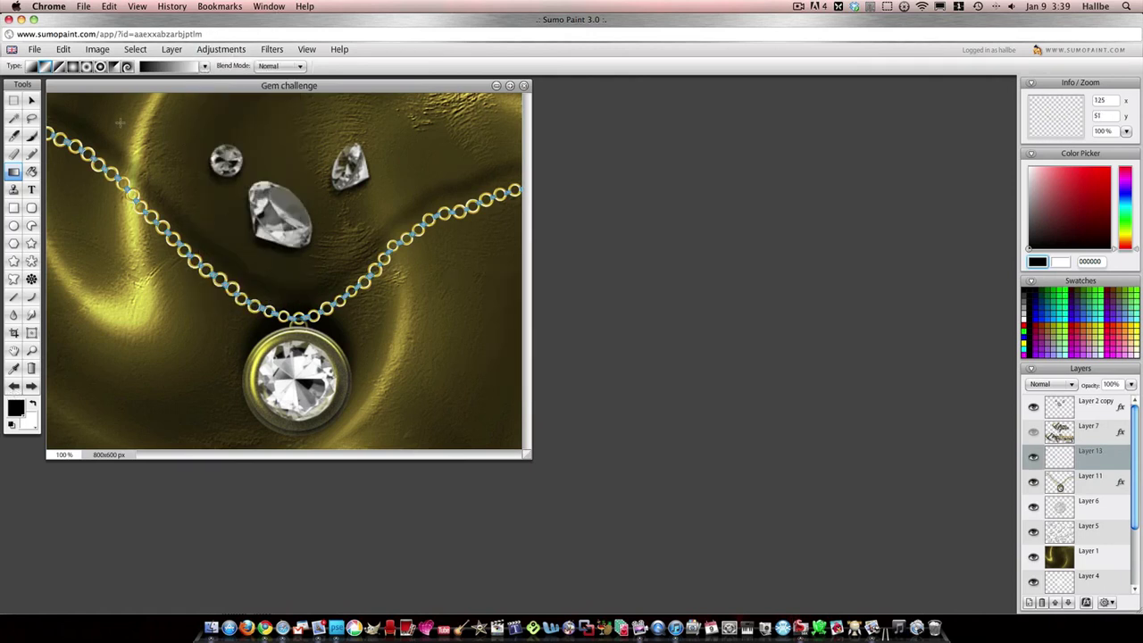
Step: Clear the selection and apply the Emboss filter to the connecting links with an intensity of about 12
left_click(135, 49)
left_click(141, 78)
left_click(272, 49)
mouse_move(295, 190)
left_click(384, 205)
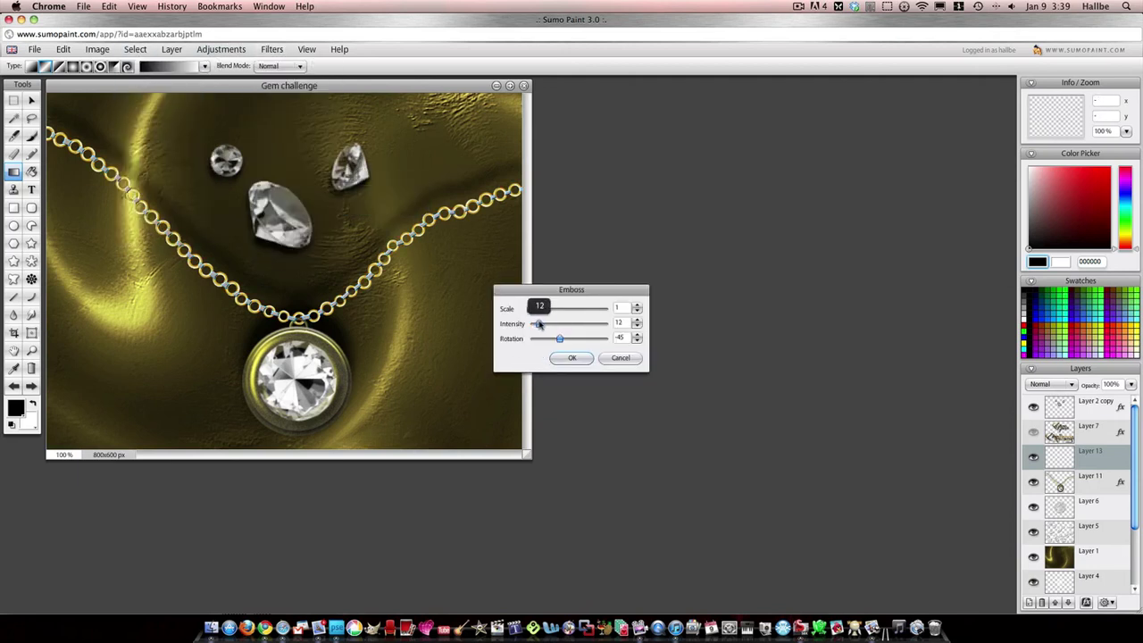
left_click(571, 359)
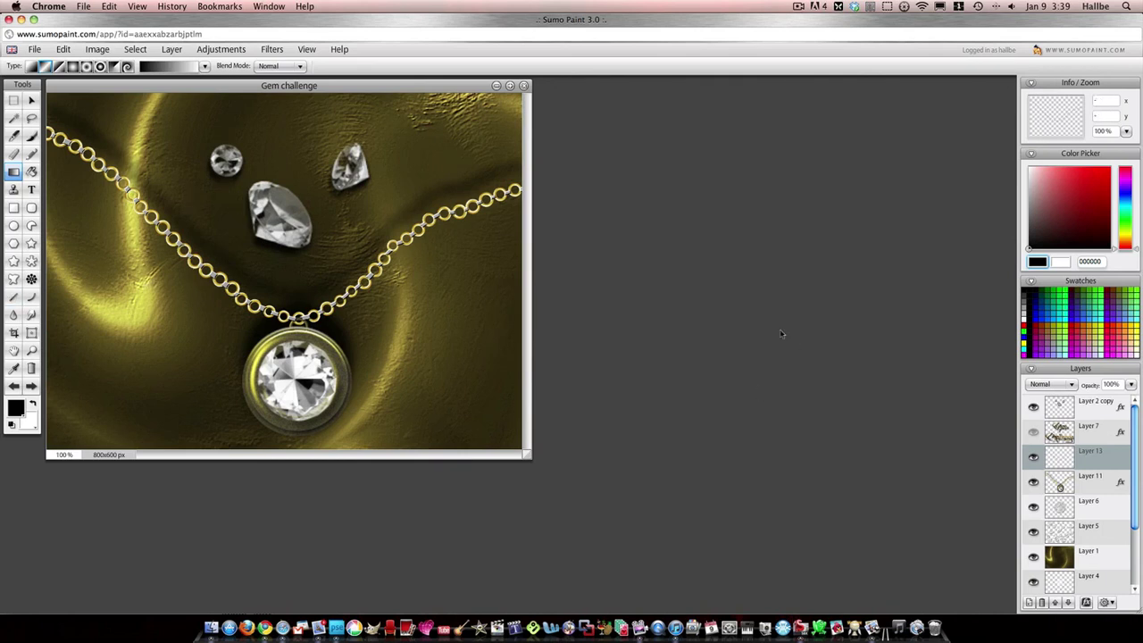
left_click(1090, 555)
left_click(220, 49)
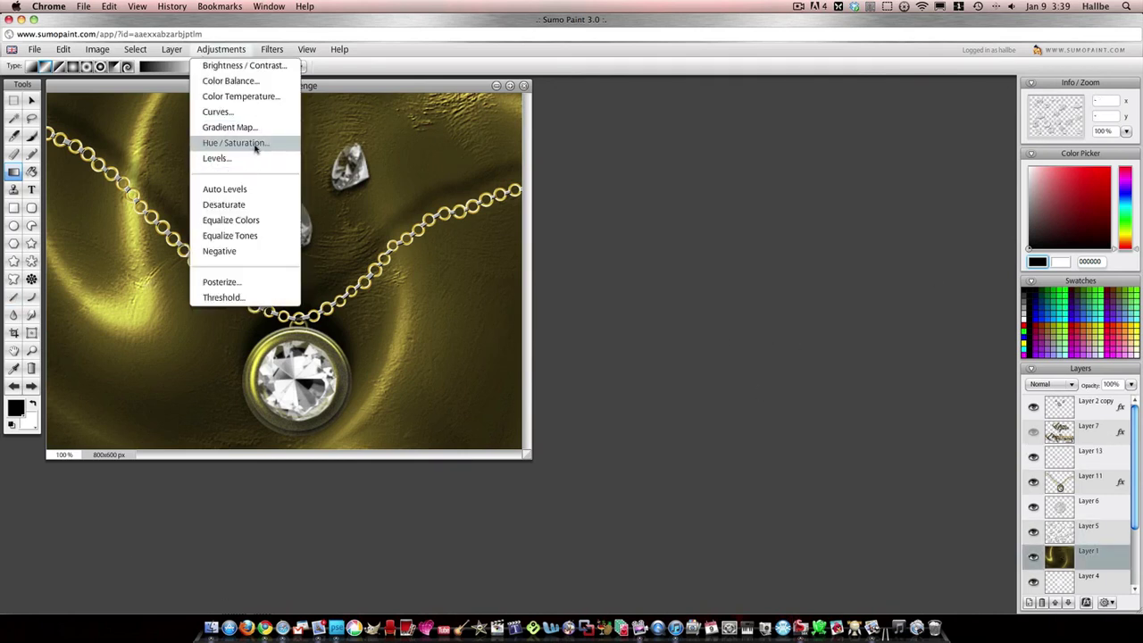
left_click(234, 143)
left_click(619, 378)
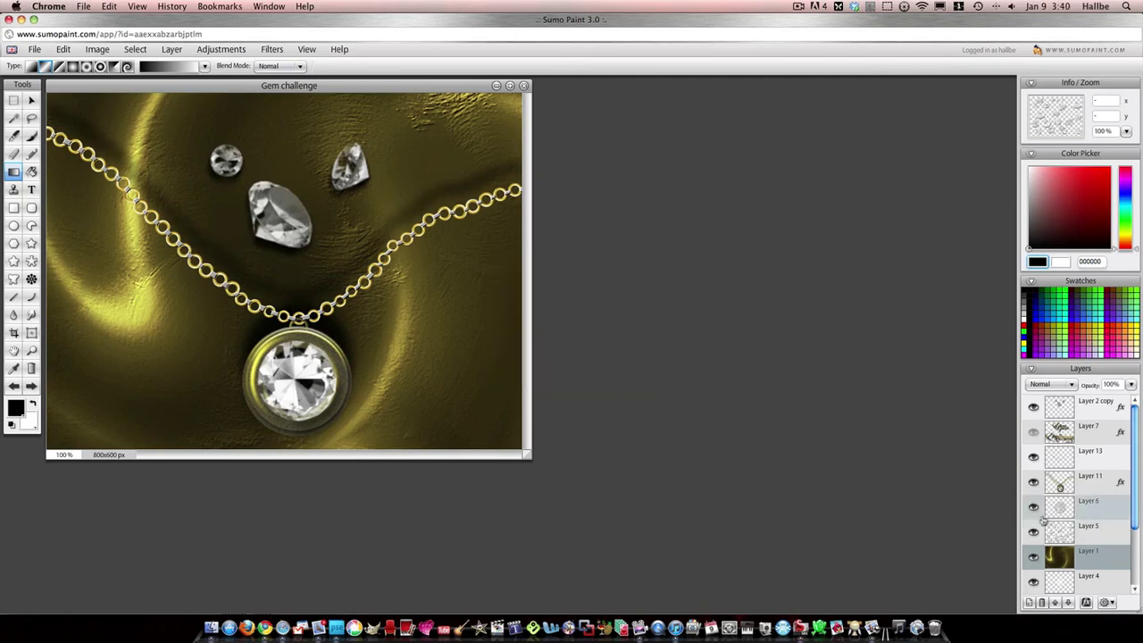
left_click(220, 49)
left_click(254, 143)
mouse_move(571, 305)
left_mouse_down()
mouse_move(608, 305)
mouse_move(539, 305)
mouse_move(608, 316)
mouse_move(571, 315)
left_mouse_up()
left_click(620, 375)
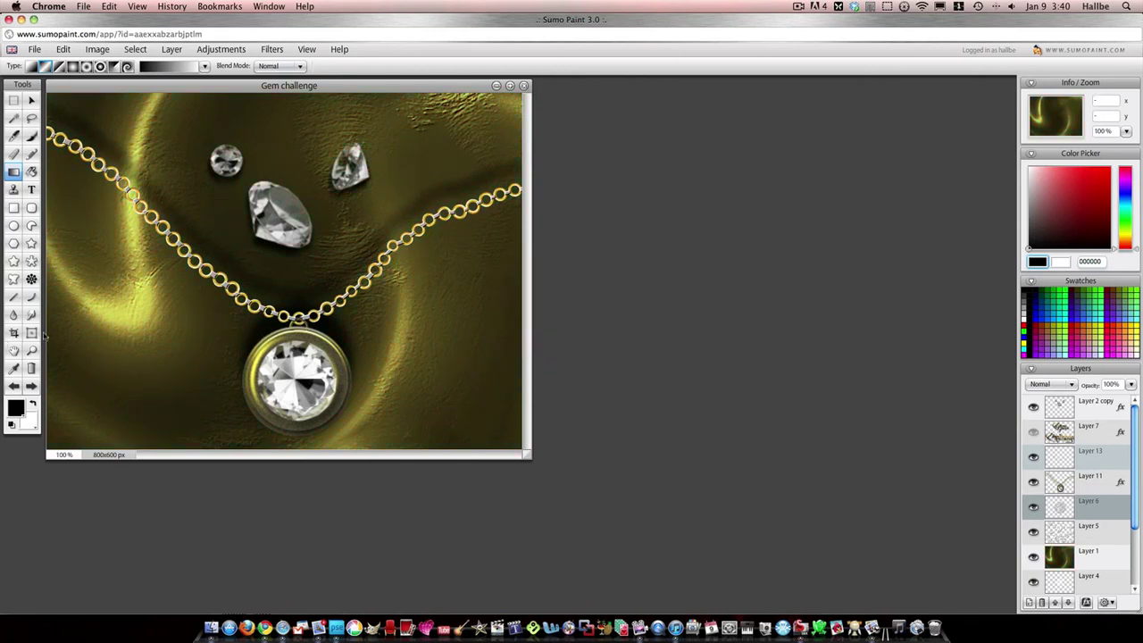
Step: Add a new layer filled with a diagonal black-and-white gradient and clear its centre to leave a thin rectangular frame
left_click(1028, 603)
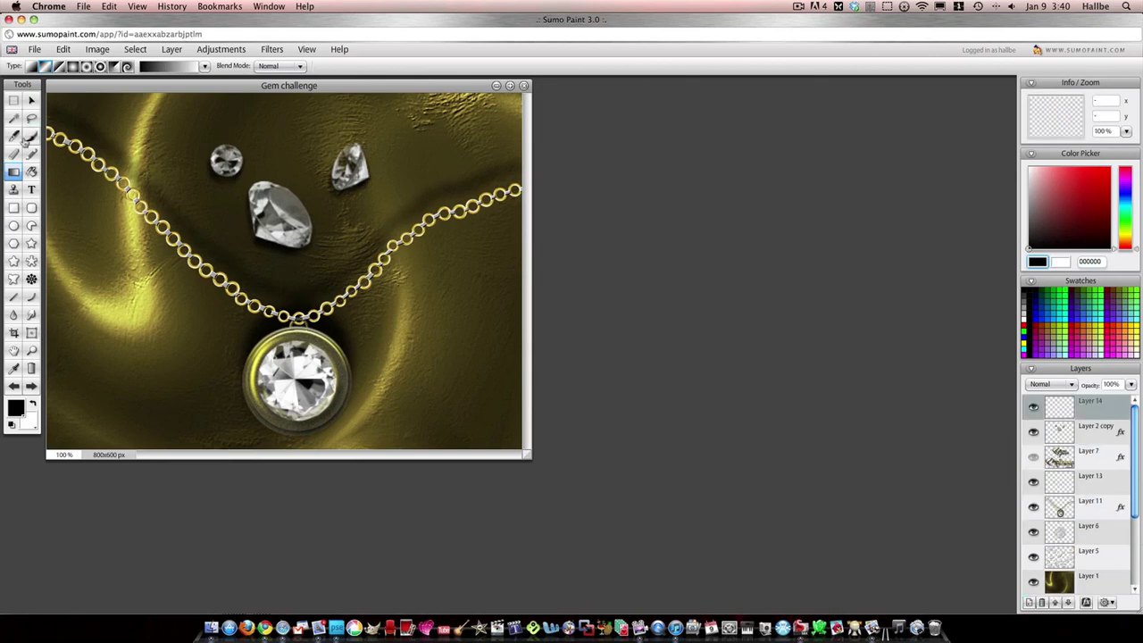
left_click_drag(77, 114, 288, 294)
key("m")
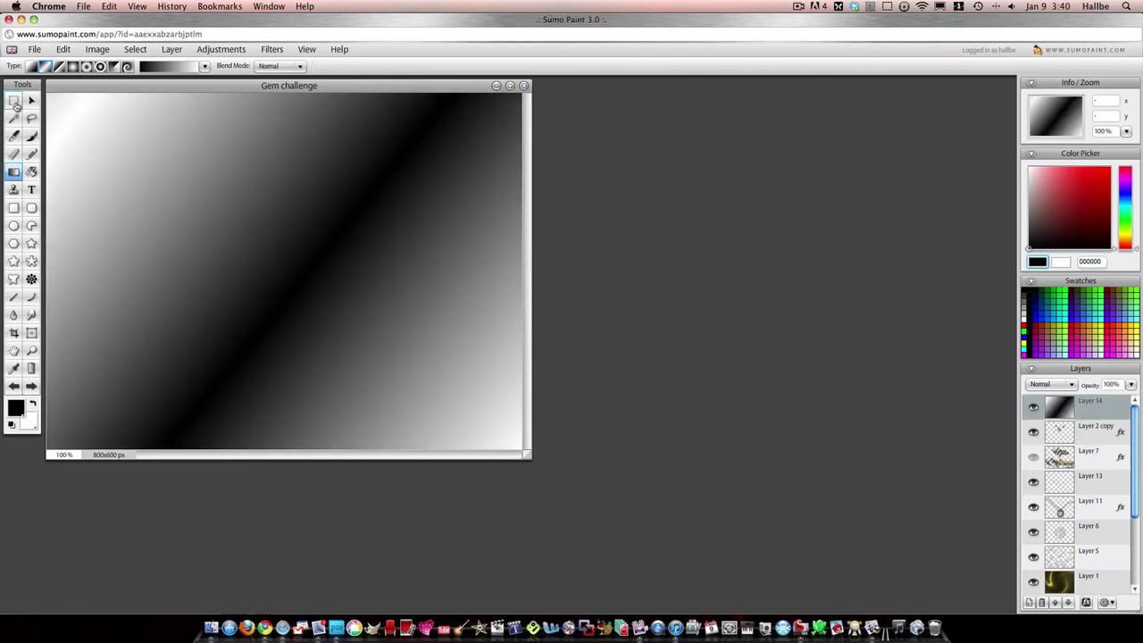
left_click_drag(505, 108, 61, 435)
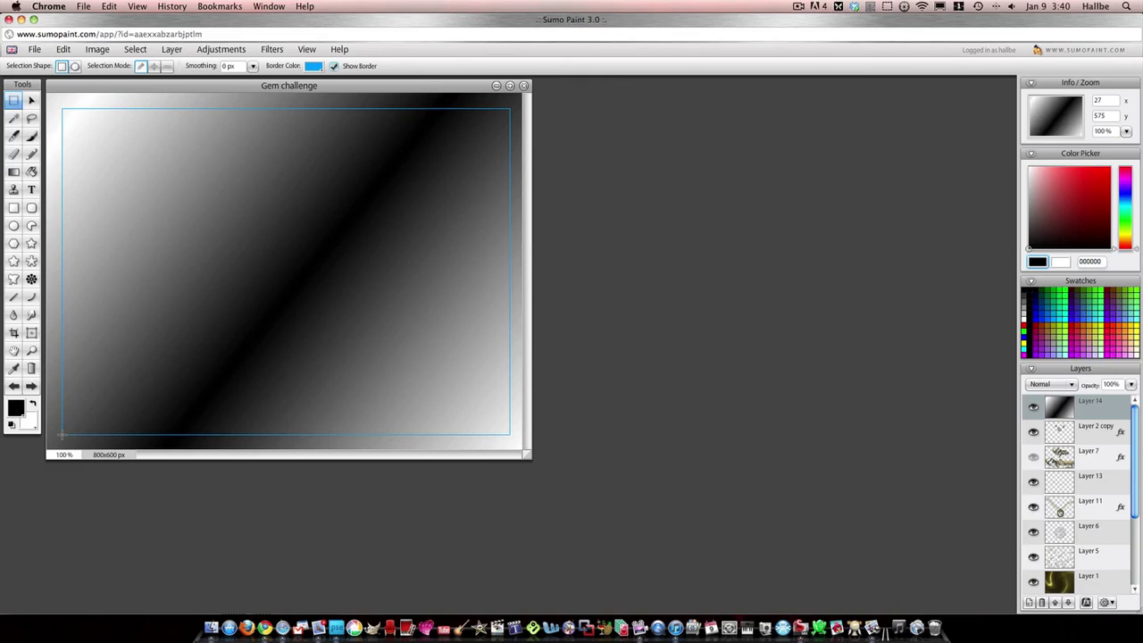
left_click(64, 50)
left_click(79, 116)
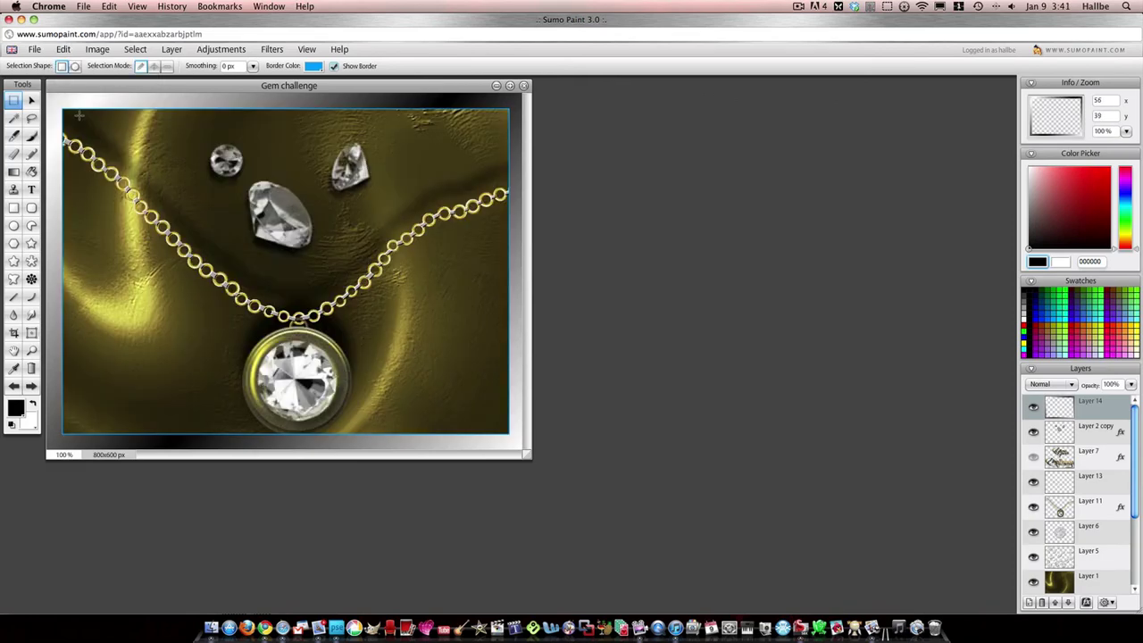
Step: Clear the selection, maximize the image window and scale the frame up slightly beyond the canvas edges
left_click(135, 49)
right_click(382, 153)
left_click(419, 193)
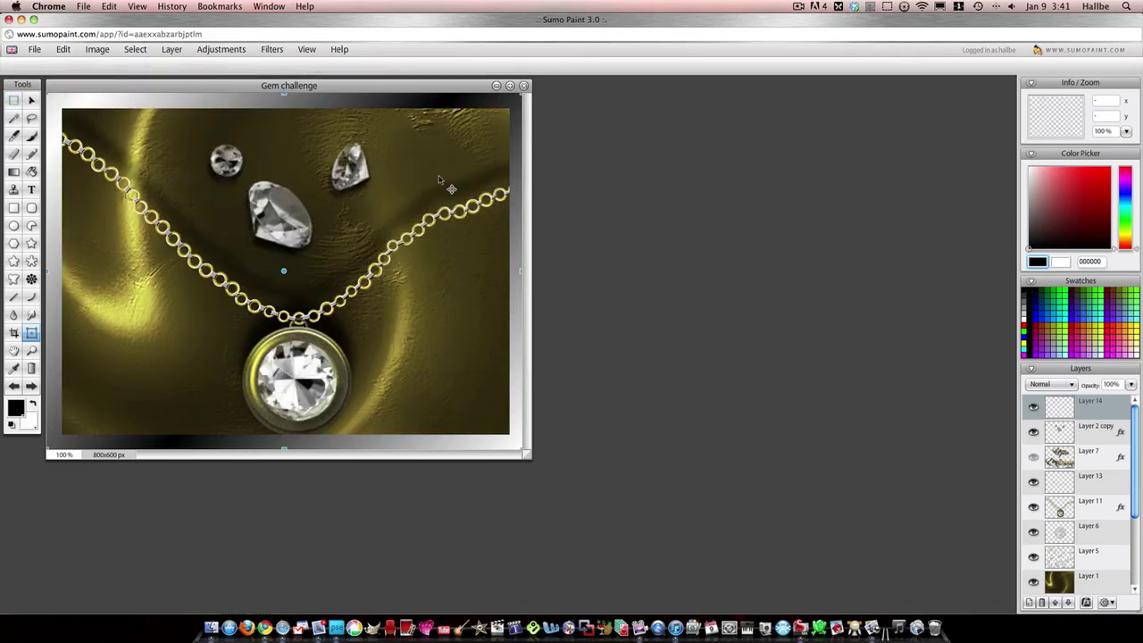
left_click(510, 86)
left_click_drag(768, 536, 767, 531)
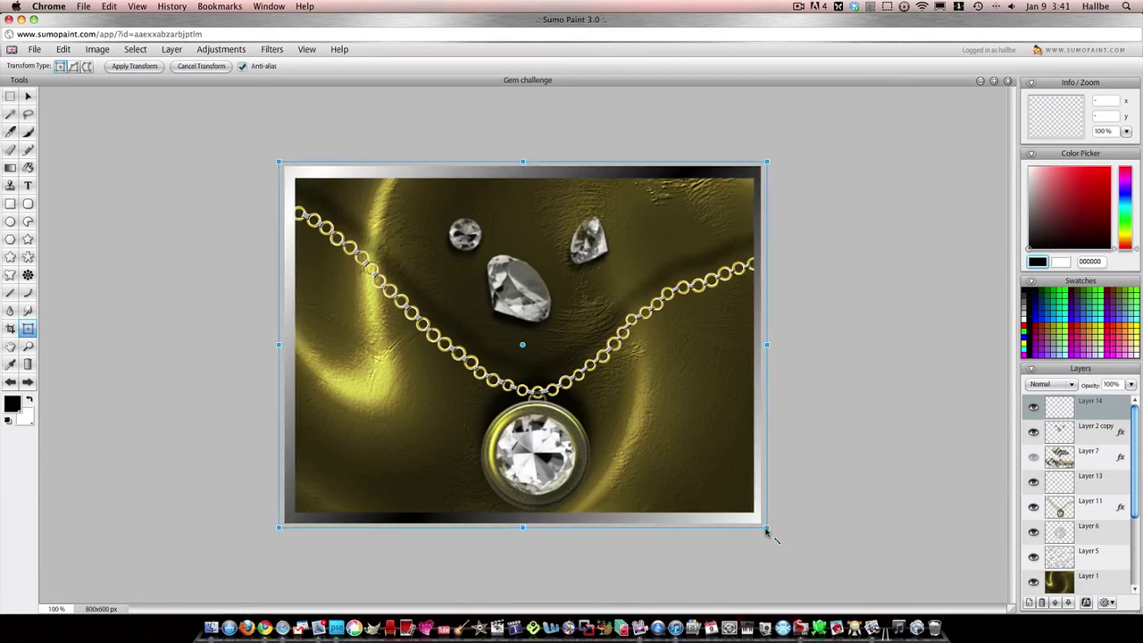
double_click(1092, 426)
Step: Duplicate the frame layer and apply the Dithered Poster filter to the copy with a finer pattern scale
right_click(1063, 413)
left_click(1027, 477)
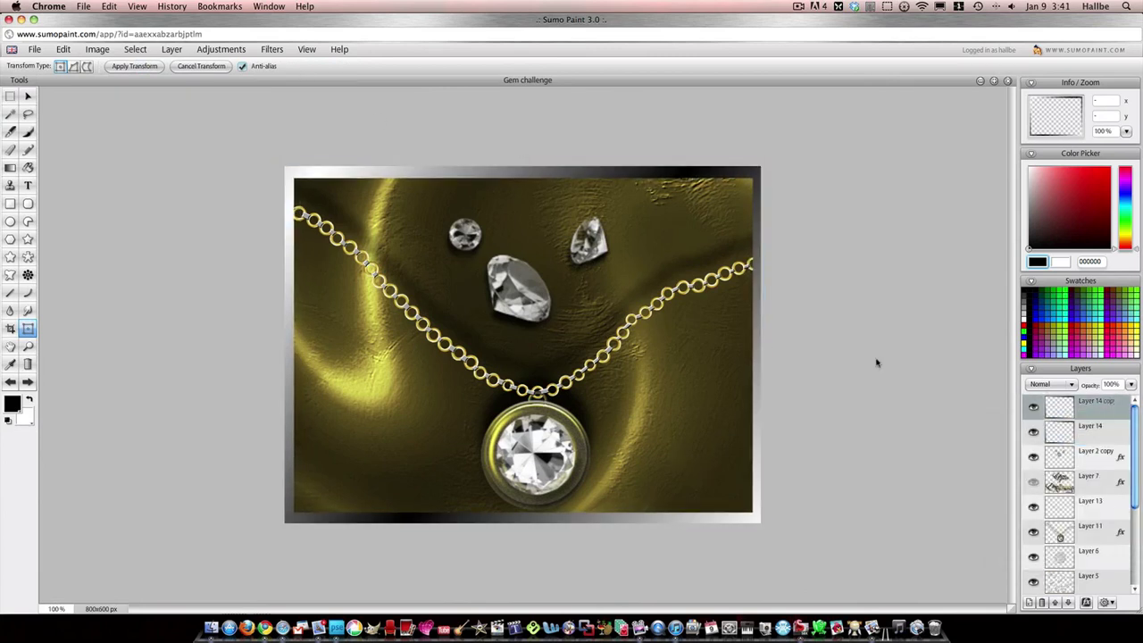
left_click(272, 50)
mouse_move(285, 189)
left_click(382, 190)
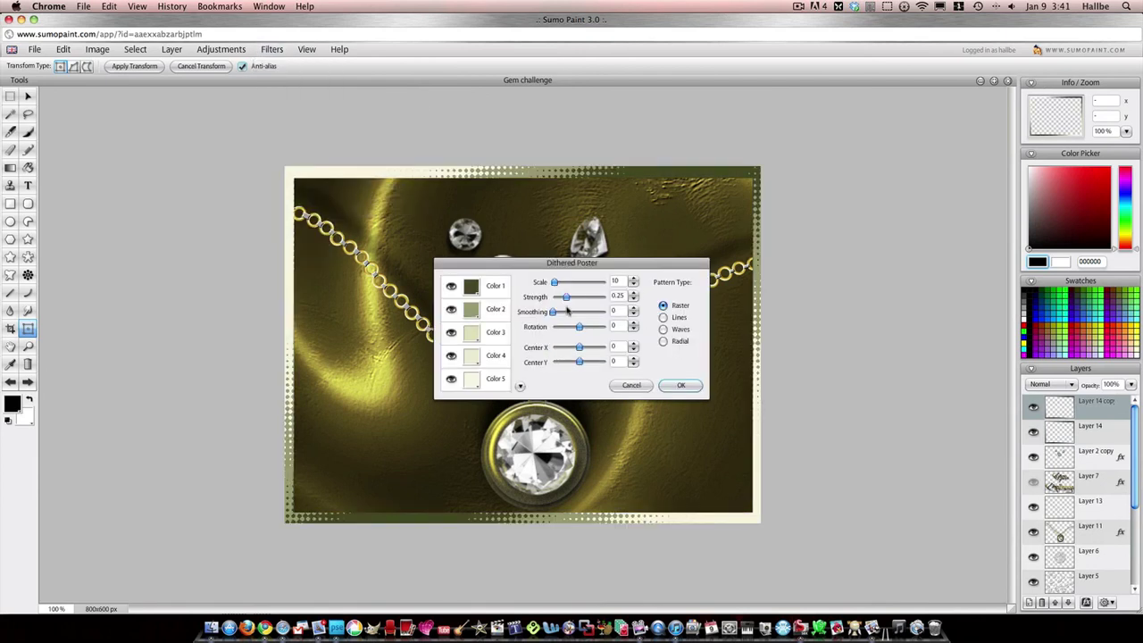
left_click_drag(556, 282, 555, 284)
left_click(680, 385)
Step: Try several blend modes on the dithered frame copy, set it to Overlay and merge it down into the frame layer
left_click(1049, 384)
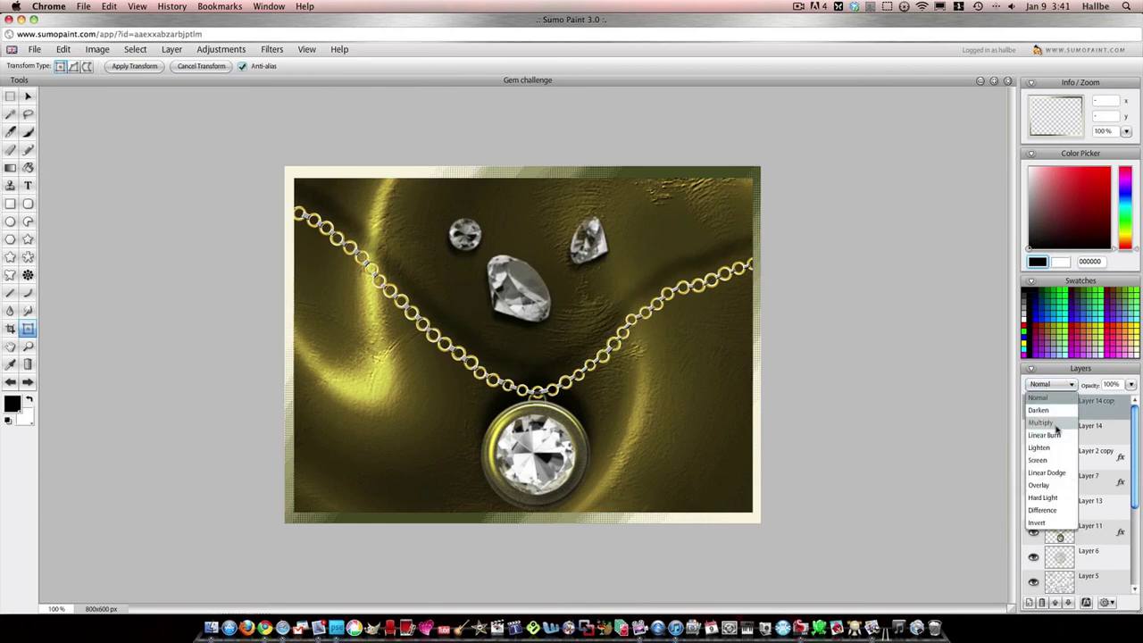
left_click(1055, 403)
left_click(1054, 385)
left_click(1059, 411)
left_click(1061, 386)
left_click(1055, 451)
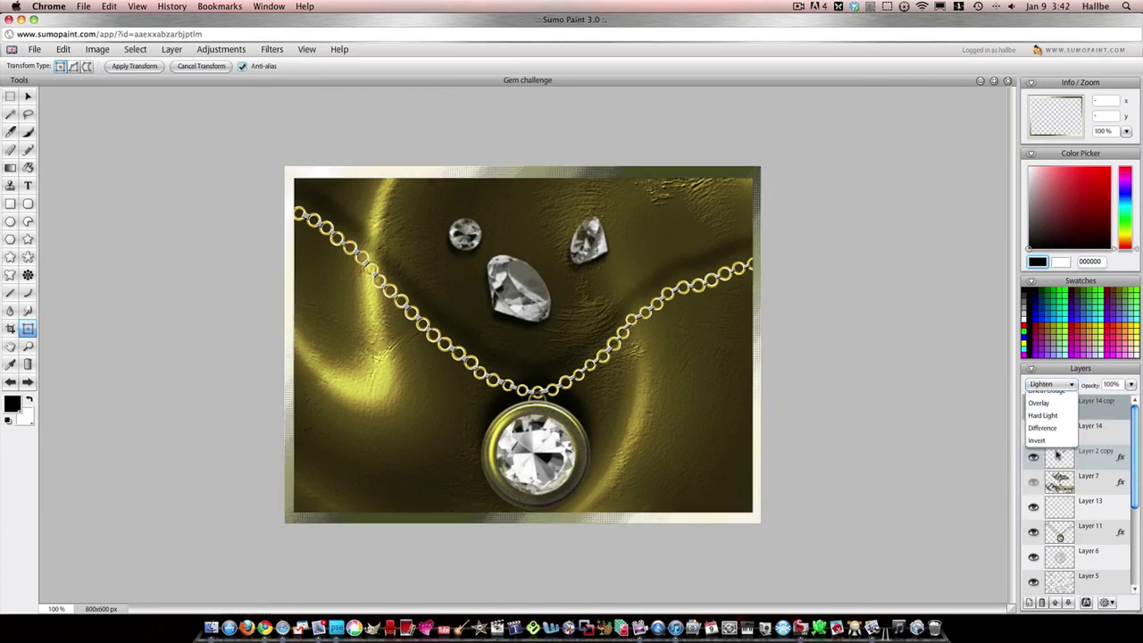
left_click(1049, 384)
left_click(1048, 483)
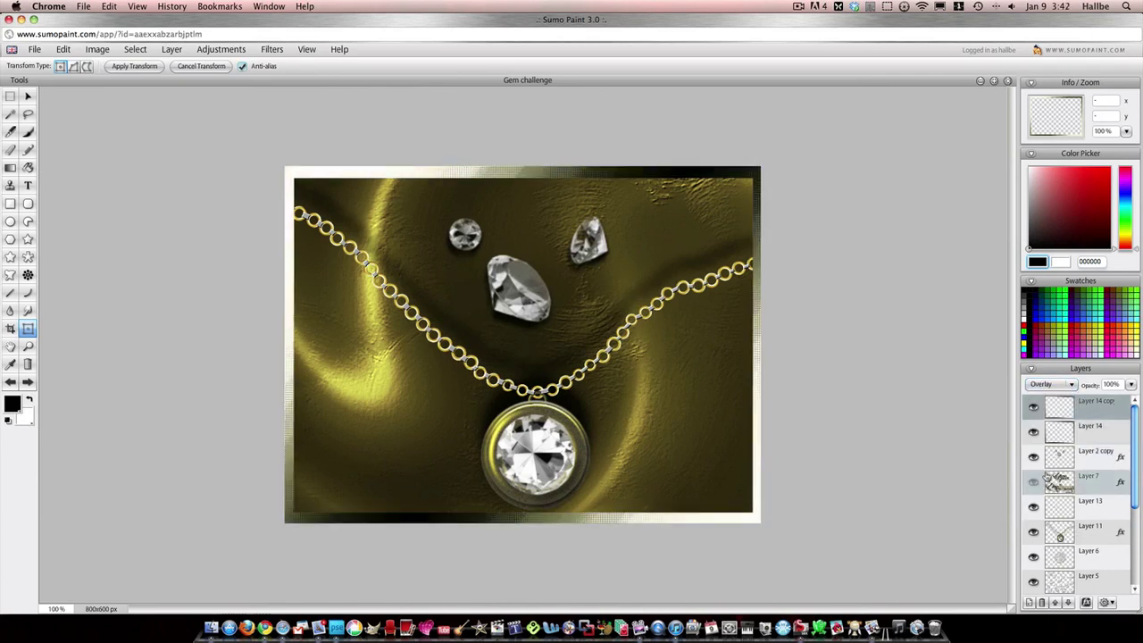
right_click(1068, 410)
left_click(1049, 441)
Step: Apply the Emboss filter to the merged frame layer
left_click(271, 49)
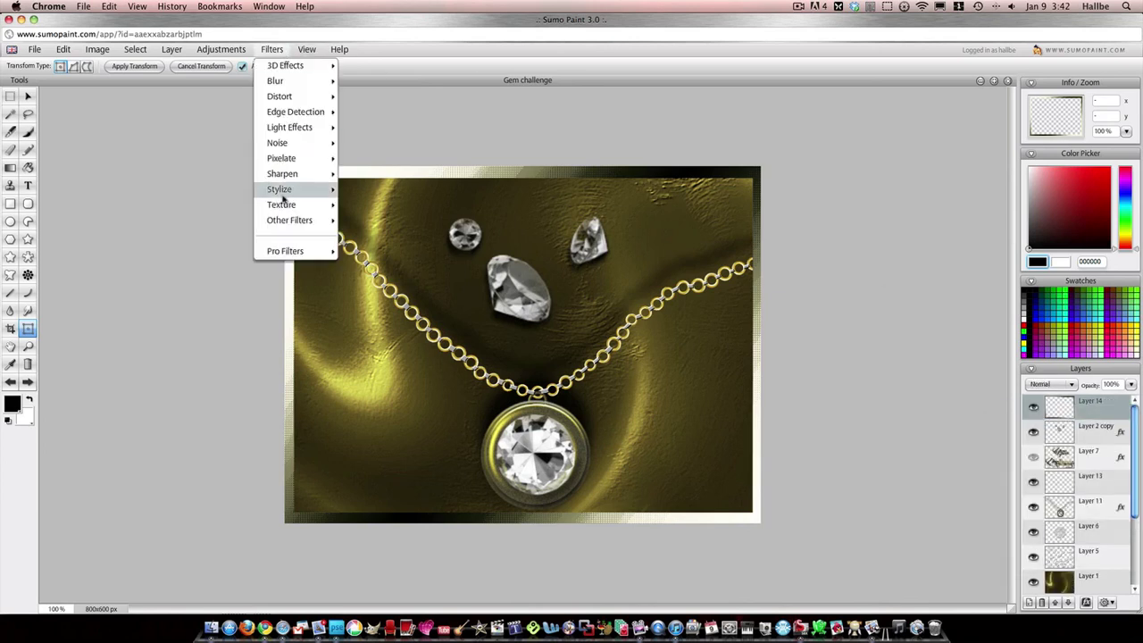
mouse_move(282, 190)
left_click(387, 206)
left_click(564, 363)
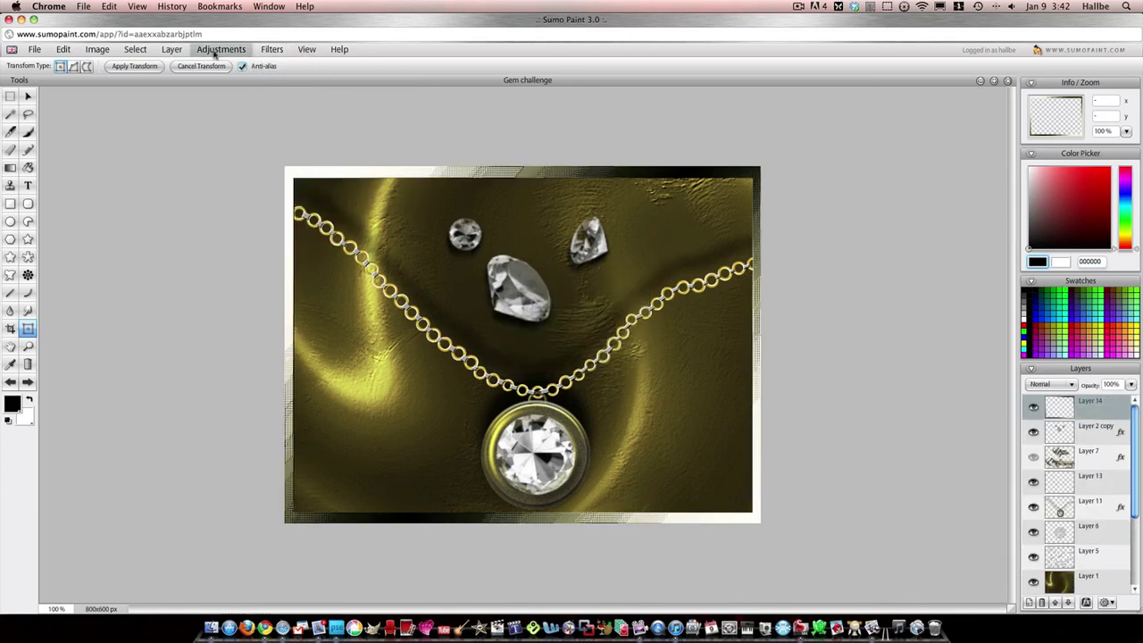
Step: Add a black Outer Glow to the frame with strength 16, Size X 24 and Size Y 22
left_click(175, 54)
mouse_move(192, 127)
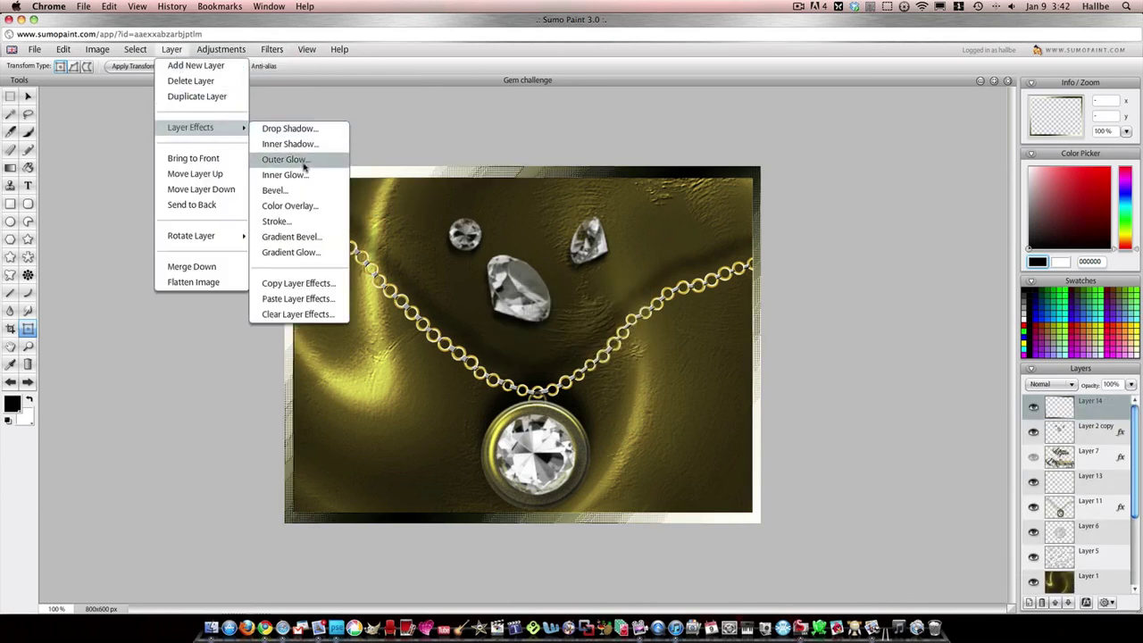
left_click(286, 159)
left_click(596, 329)
left_click(596, 488)
left_click(801, 504)
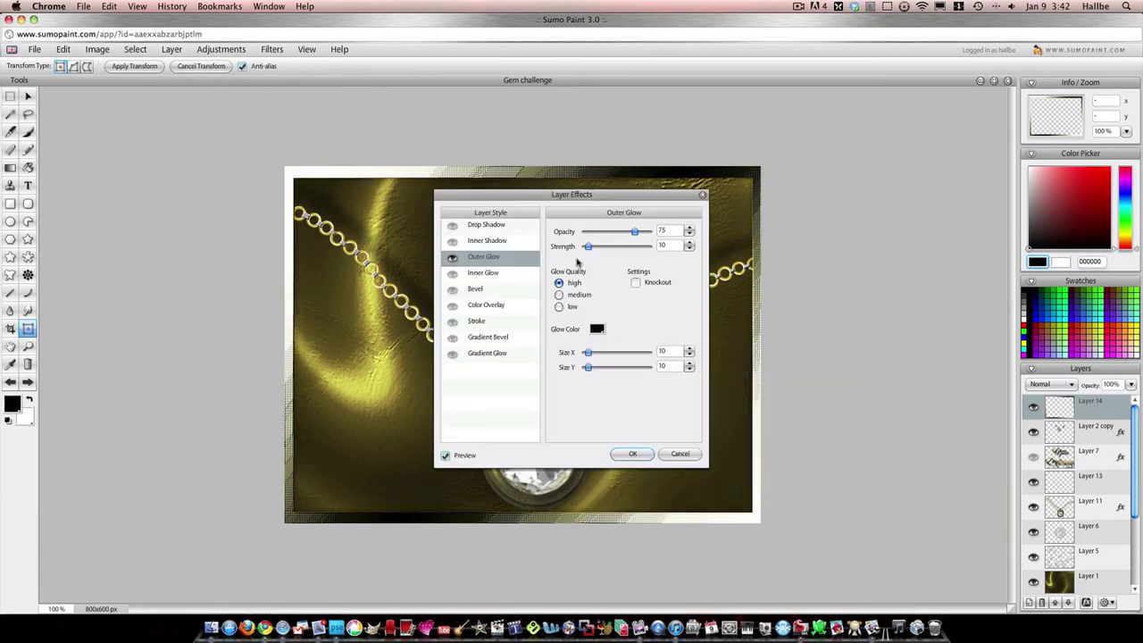
left_click_drag(588, 246, 593, 246)
left_click_drag(589, 352, 599, 353)
left_click_drag(588, 367, 596, 368)
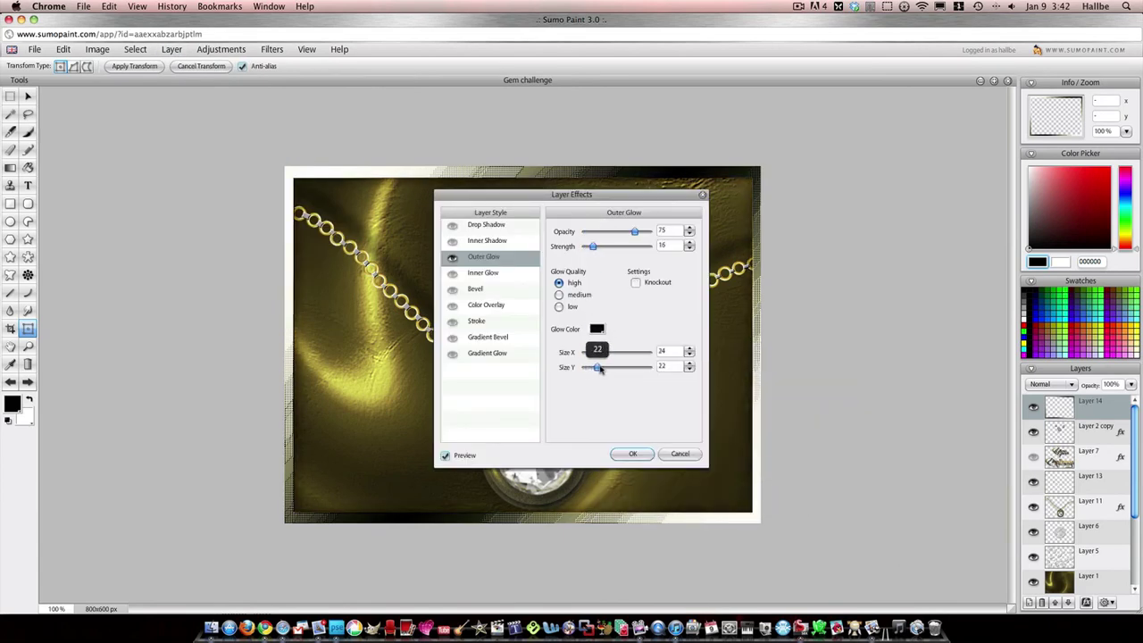
left_click(632, 453)
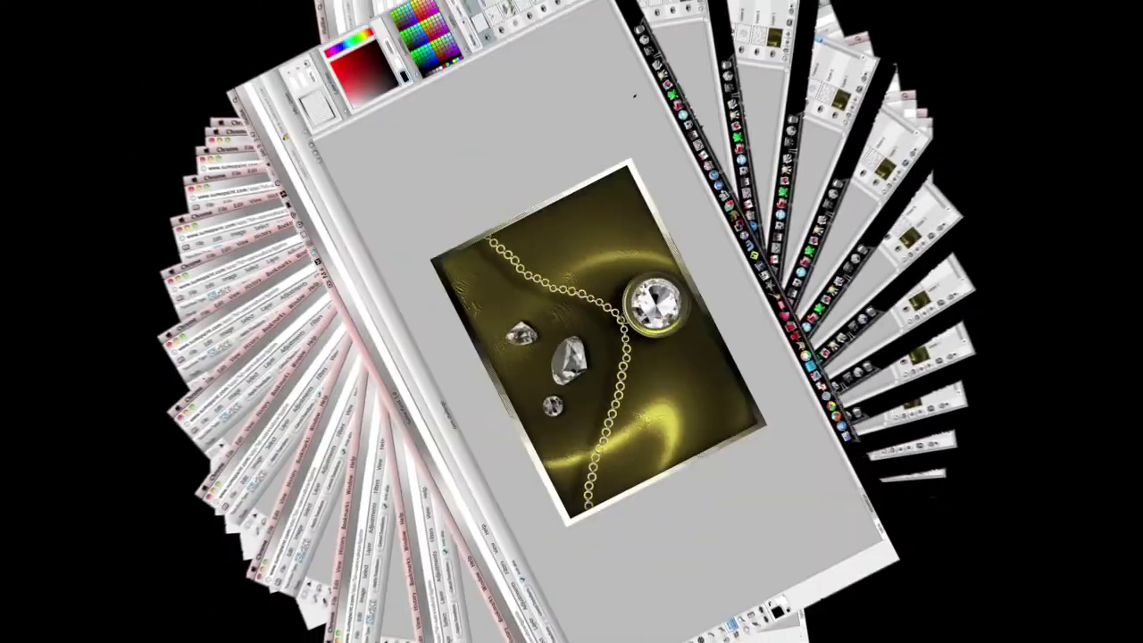